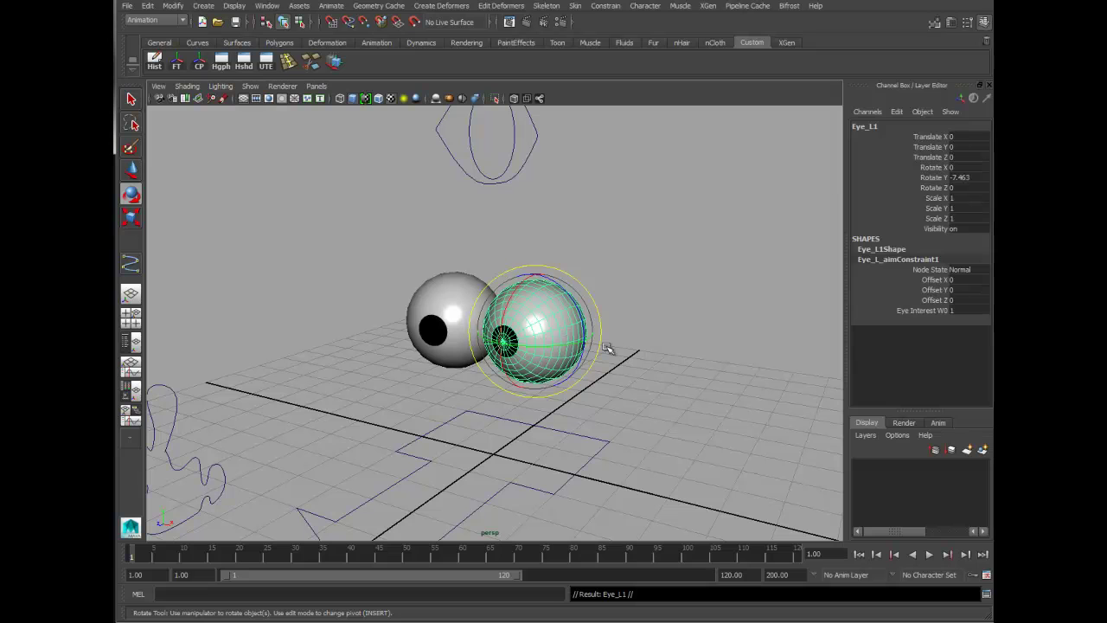
- Rename the duplicated eye sphere EyeLid_L
{"action": "double_click", "coordinate": [885, 128]}
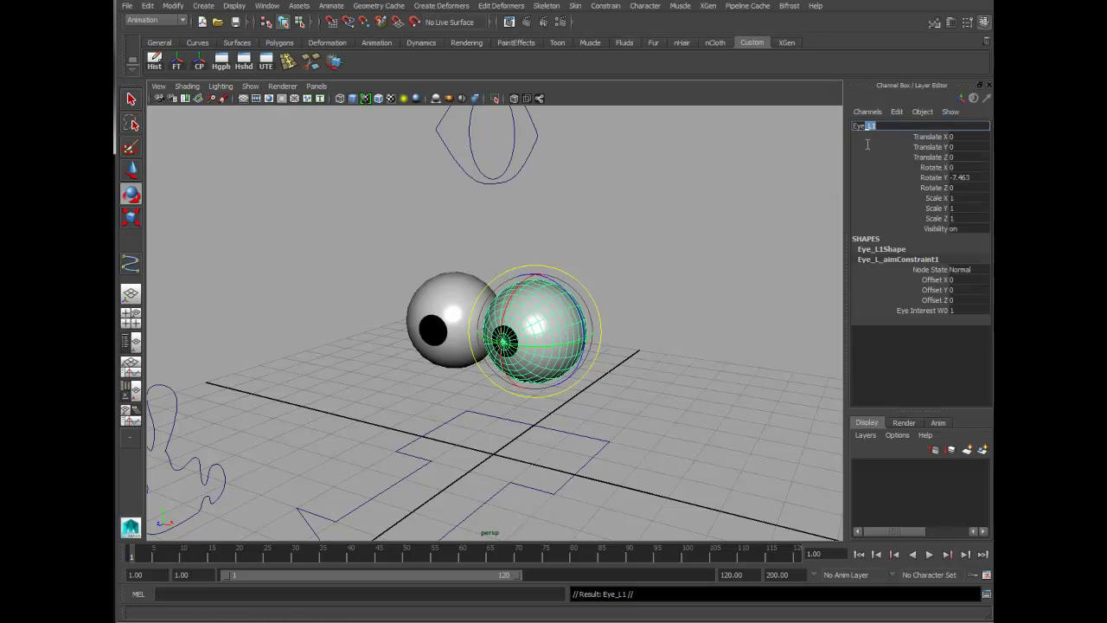
{"action": "type", "text": "Lid"}
{"action": "key", "text": "Return"}
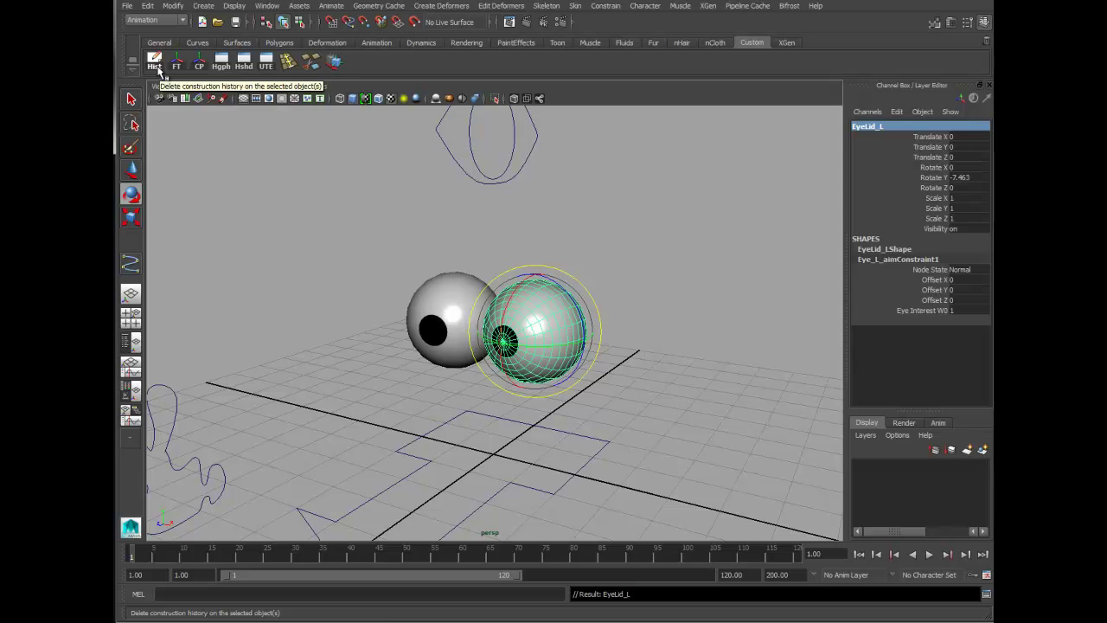
- Reset the eyelid sphere's Y rotation to 0, then rotate it to -90 degrees around Y
{"action": "left_click", "coordinate": [969, 177]}
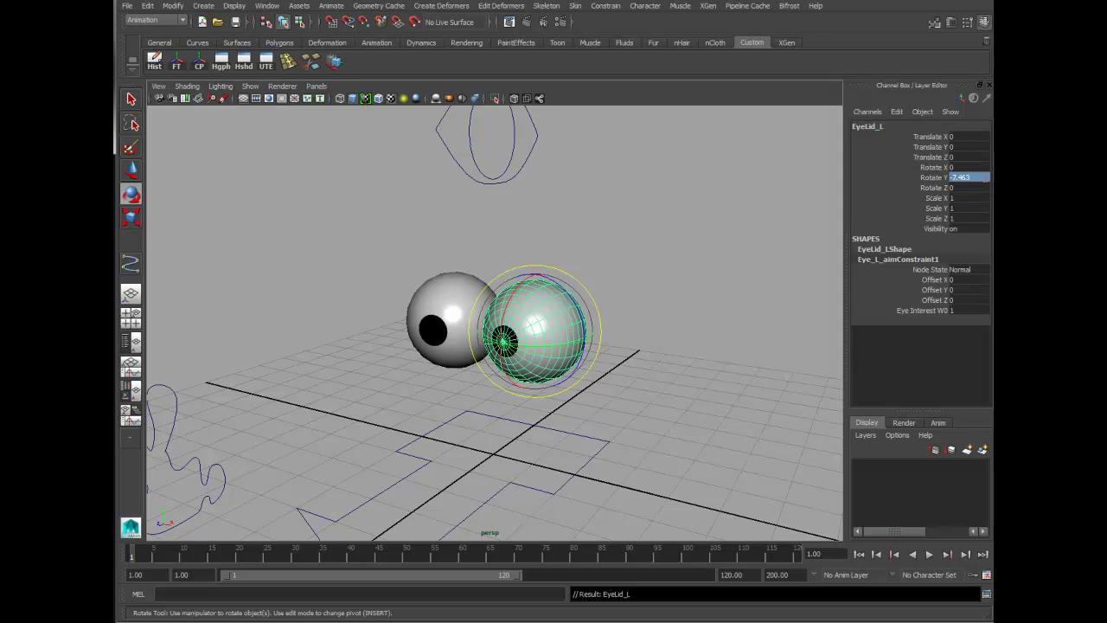
{"action": "type", "text": "0"}
{"action": "key", "text": "Return"}
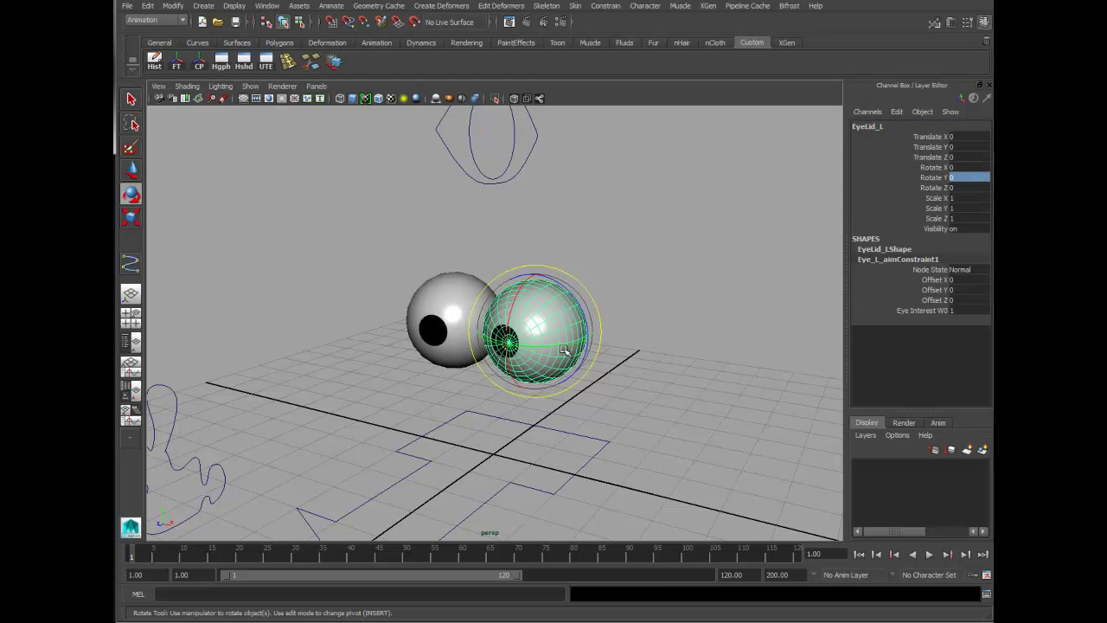
{"action": "mouse_move", "coordinate": [561, 344]}
{"action": "left_mouse_down"}
{"action": "mouse_move", "coordinate": [474, 356]}
{"action": "mouse_move", "coordinate": [562, 351]}
{"action": "left_mouse_up"}
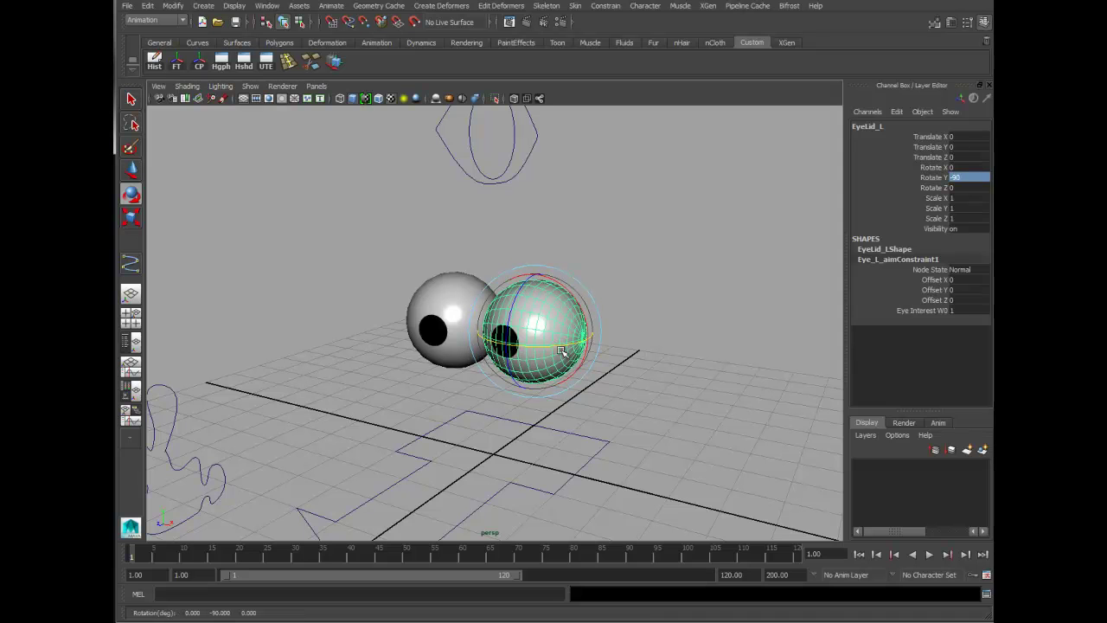
- Scale the eyelid sphere uniformly to about 1.016 so it encloses the eyeball, and freeze its transformations
{"action": "key", "text": "r"}
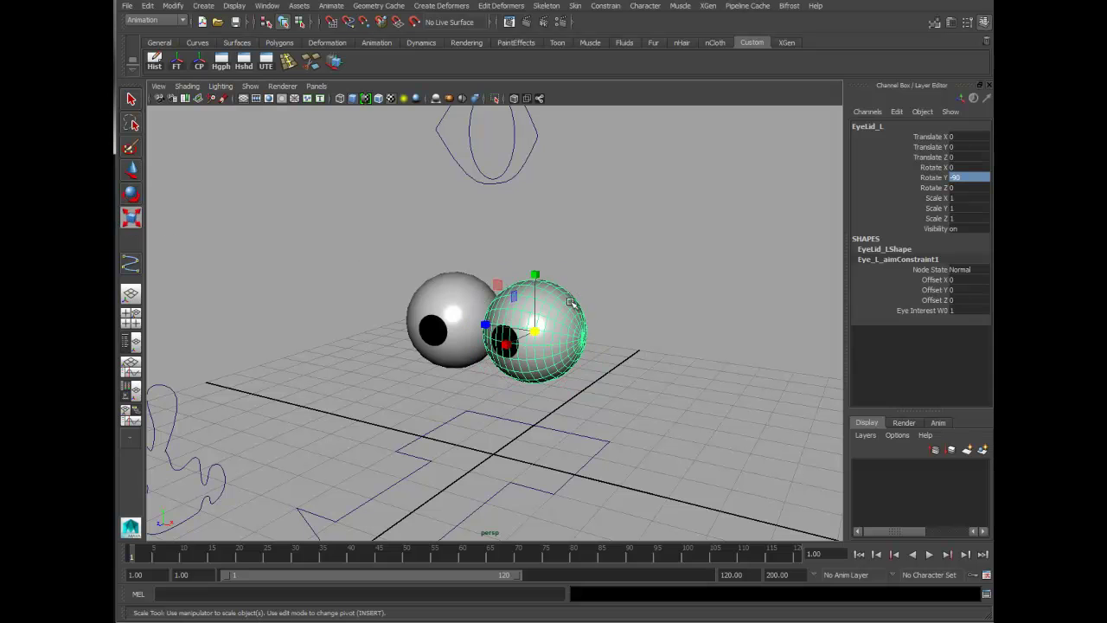
{"action": "mouse_move", "coordinate": [535, 337]}
{"action": "left_mouse_down"}
{"action": "mouse_move", "coordinate": [548, 332]}
{"action": "mouse_move", "coordinate": [538, 334]}
{"action": "left_mouse_up"}
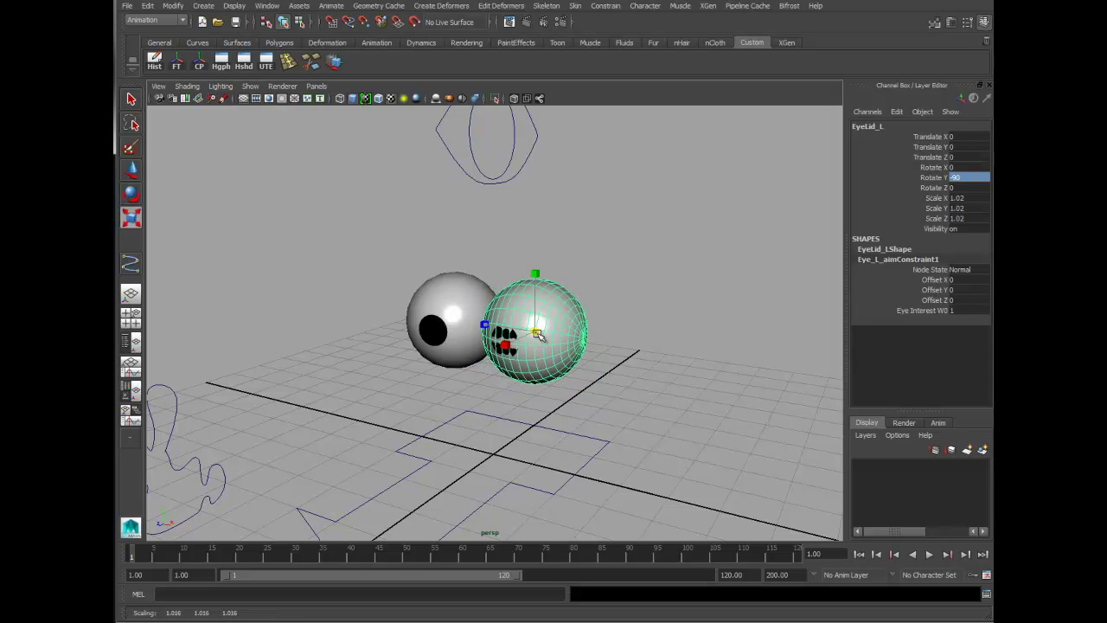
{"action": "mouse_move", "coordinate": [629, 344]}
{"action": "left_mouse_down", "text": "alt"}
{"action": "mouse_move", "coordinate": [581, 326]}
{"action": "mouse_move", "coordinate": [623, 341]}
{"action": "left_mouse_up", "text": "alt"}
{"action": "right_click_drag", "start_coordinate": [582, 330], "coordinate": [677, 338], "text": "alt"}
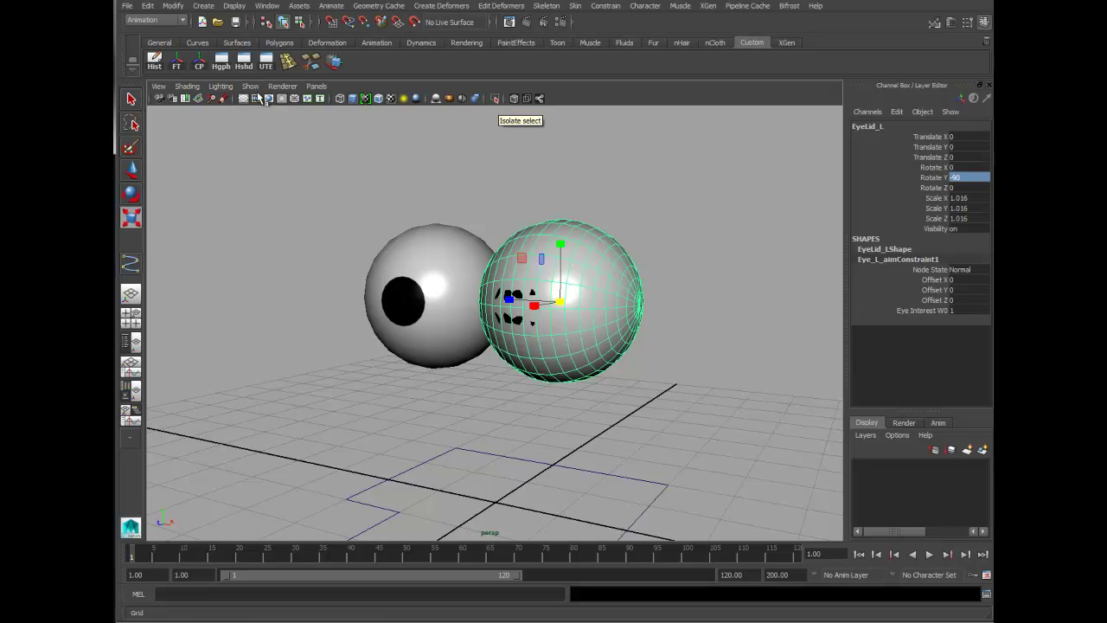
{"action": "left_click", "coordinate": [178, 66]}
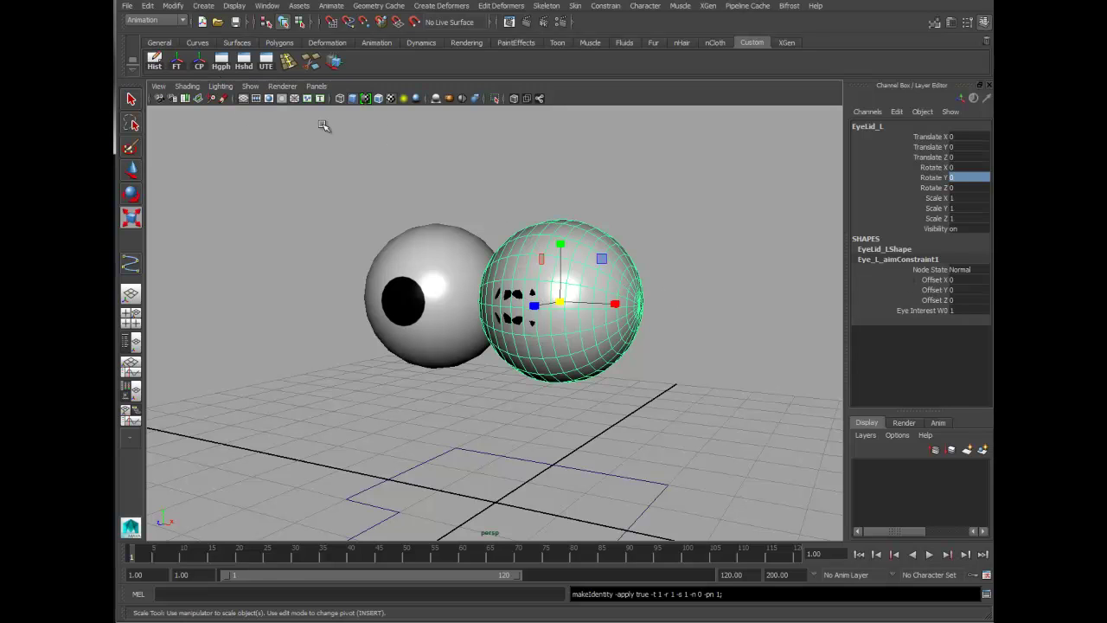
- In the Hypergraph hierarchy, delete the leftover aim constraint under EyeLid_L and leave EyeLid_L selected
{"action": "left_click", "coordinate": [221, 60]}
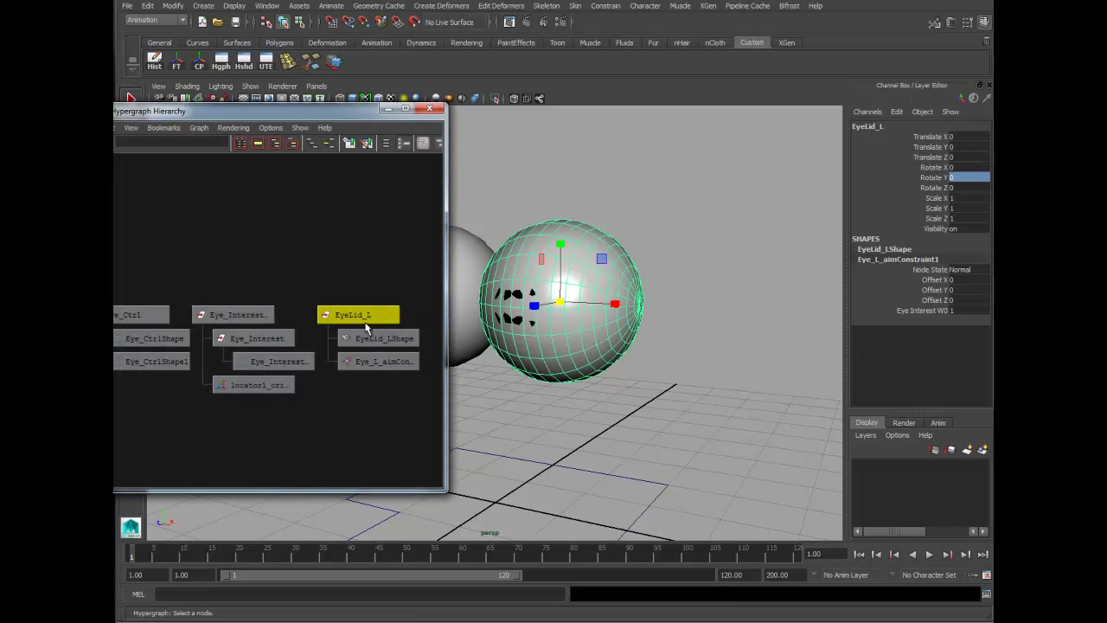
{"action": "right_click_drag", "start_coordinate": [361, 367], "coordinate": [279, 383], "text": "alt"}
{"action": "middle_click_drag", "start_coordinate": [279, 383], "coordinate": [301, 383], "text": "alt"}
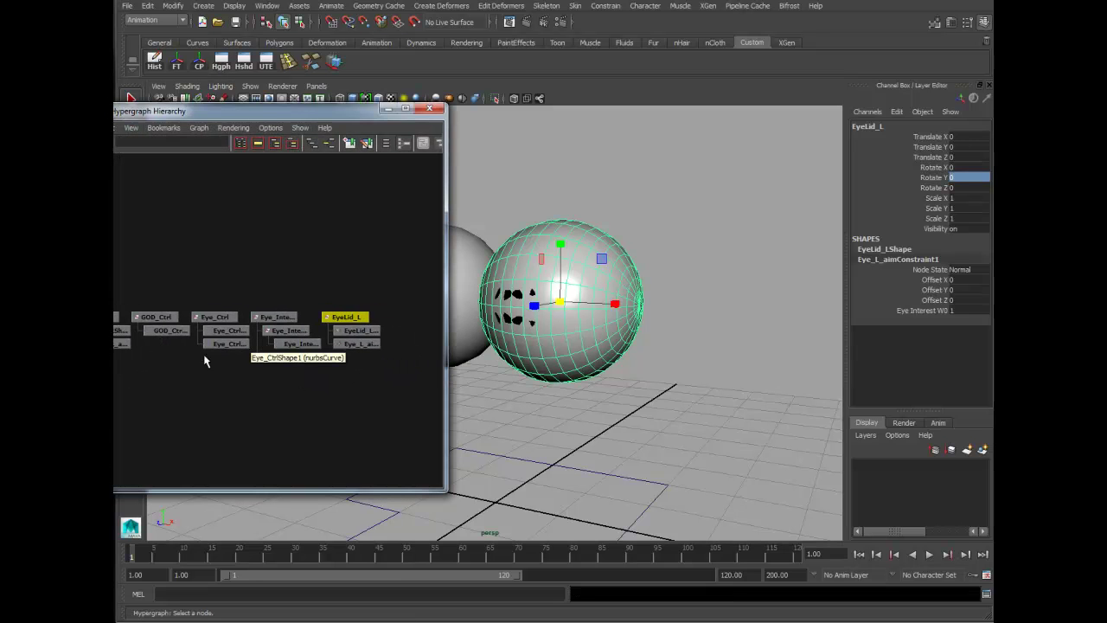
{"action": "left_click", "coordinate": [344, 345]}
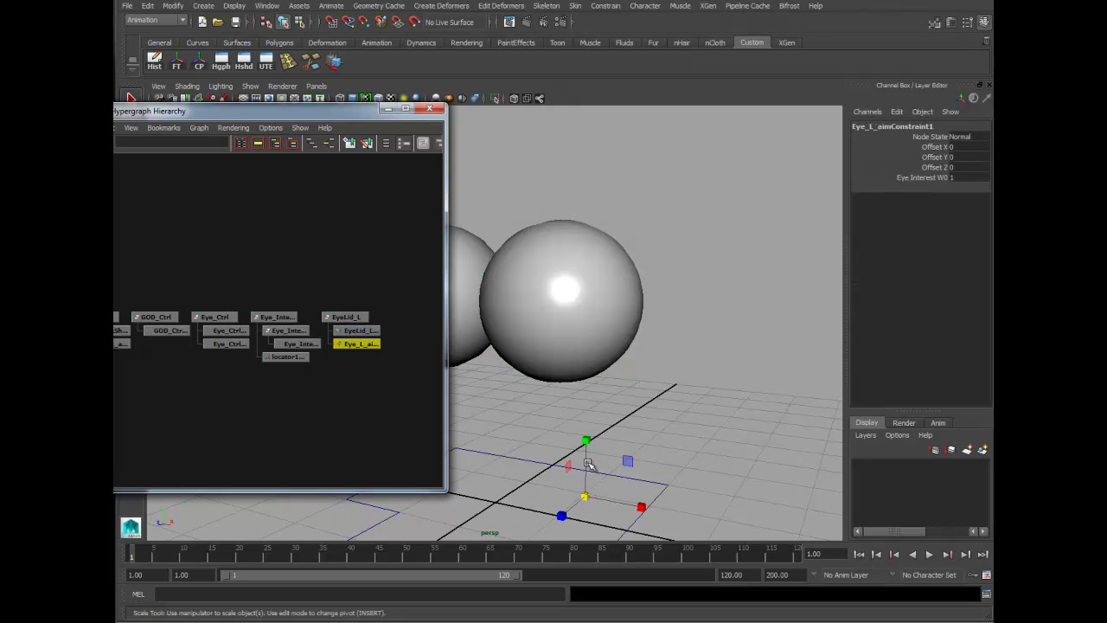
{"action": "left_click", "coordinate": [613, 387]}
{"action": "left_click", "coordinate": [354, 317]}
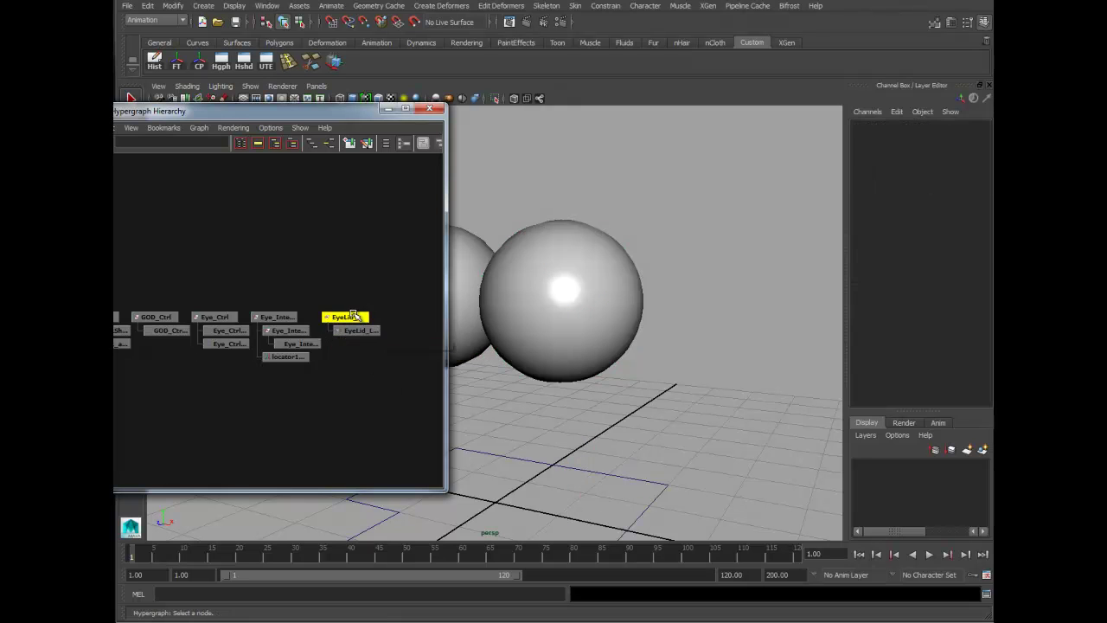
{"action": "left_click", "coordinate": [433, 108]}
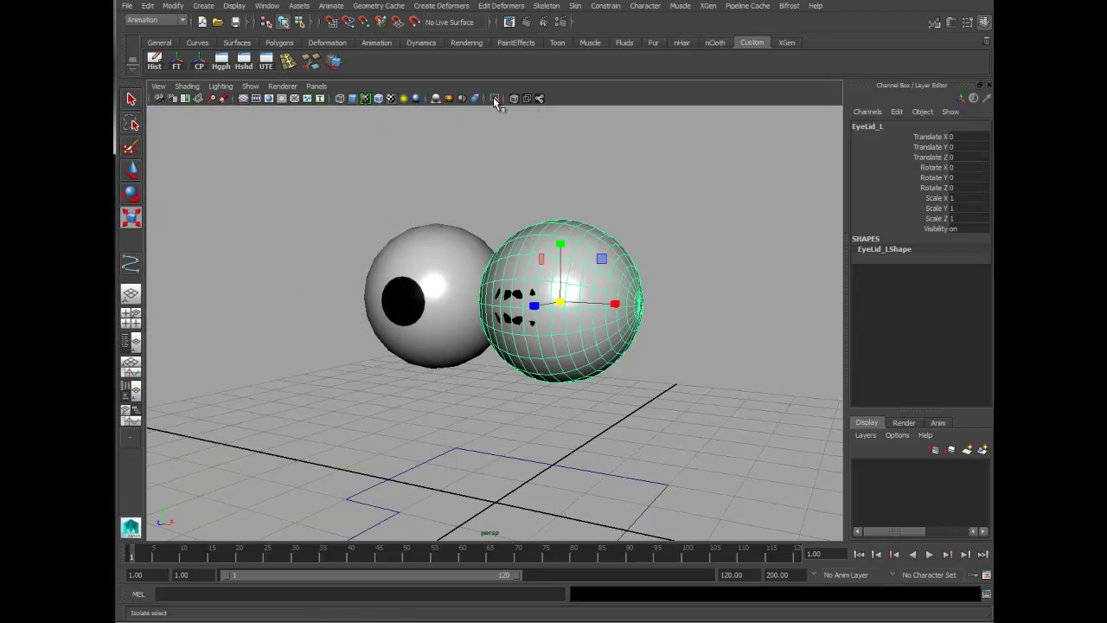
- Isolate the eyelid sphere and insert two edge loops close above and below its horizontal middle edge
{"action": "left_click", "coordinate": [495, 98]}
{"action": "left_click_drag", "start_coordinate": [626, 292], "coordinate": [565, 294], "text": "alt"}
{"action": "right_click_drag", "start_coordinate": [565, 294], "coordinate": [643, 317], "text": "alt"}
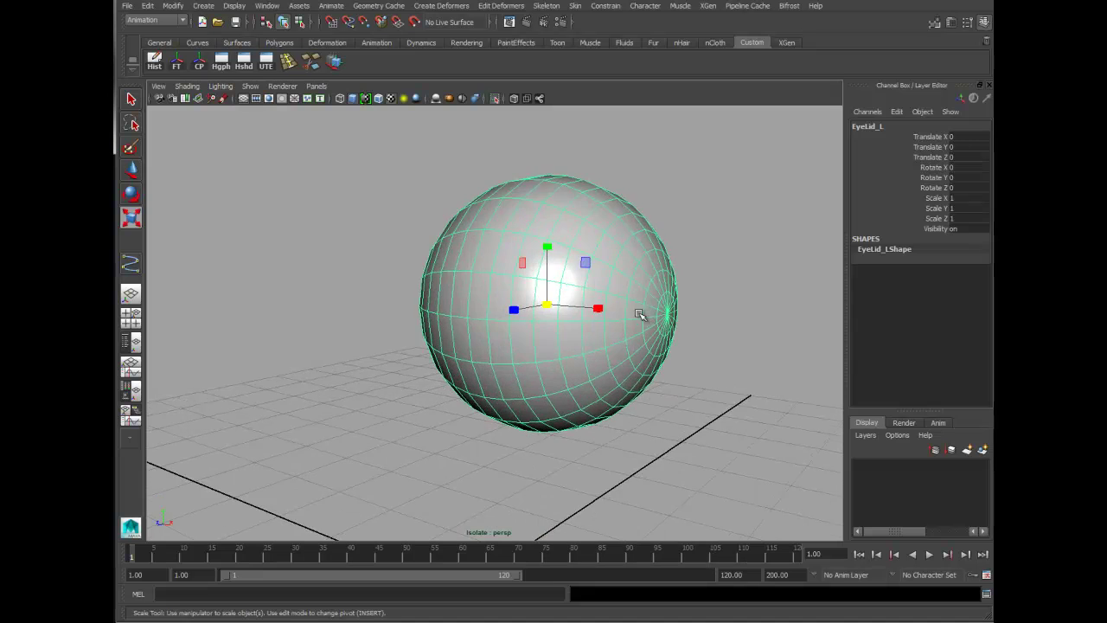
{"action": "left_click_drag", "start_coordinate": [643, 317], "coordinate": [580, 313], "text": "alt"}
{"action": "right_click_drag", "start_coordinate": [580, 312], "coordinate": [589, 291], "text": "alt"}
{"action": "middle_click_drag", "start_coordinate": [522, 228], "coordinate": [519, 243], "text": "alt"}
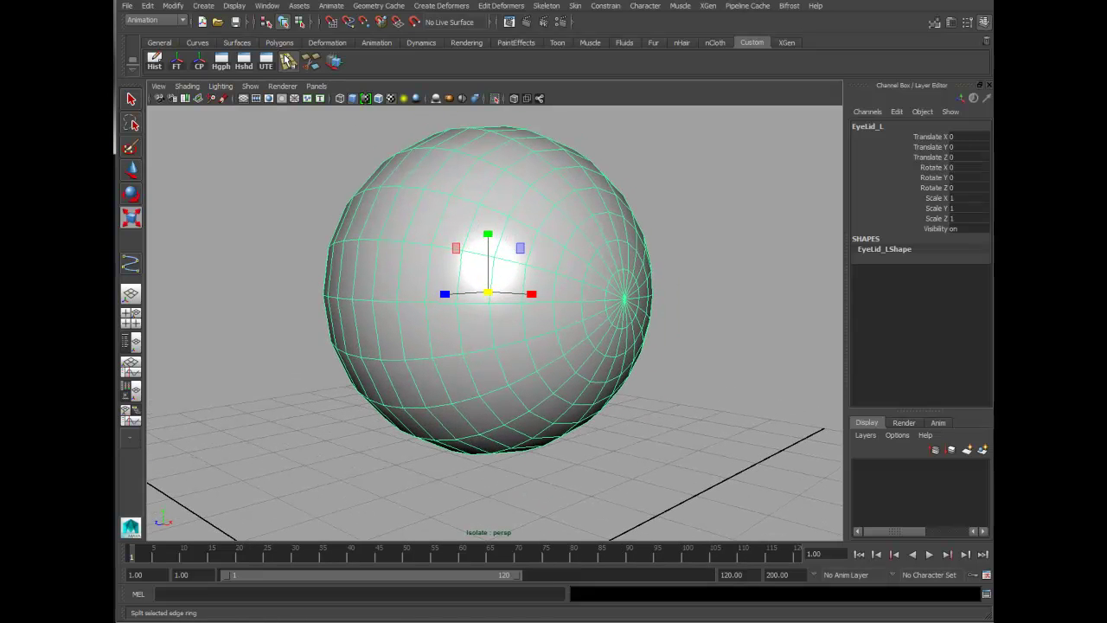
{"action": "left_click", "coordinate": [288, 63]}
{"action": "left_click_drag", "start_coordinate": [493, 322], "coordinate": [492, 298]}
{"action": "left_click_drag", "start_coordinate": [629, 327], "coordinate": [593, 334], "text": "alt"}
{"action": "right_click_drag", "start_coordinate": [593, 334], "coordinate": [663, 348], "text": "alt"}
{"action": "left_click", "coordinate": [133, 170]}
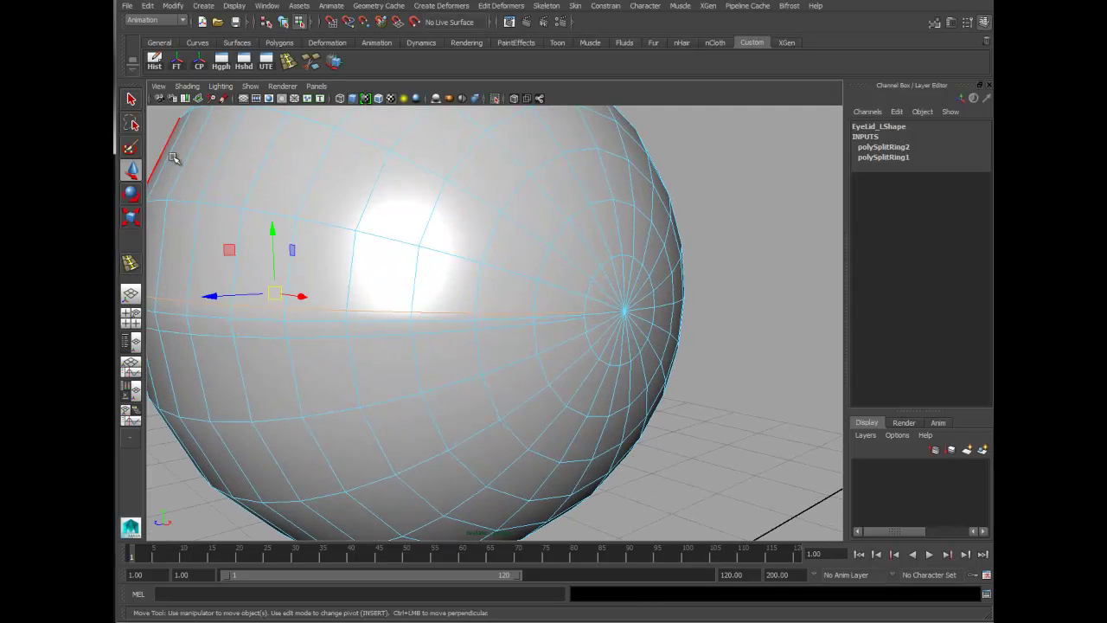
- Switch to the Polygons menu set and cut an edge from the inserted loop's end to the grey side's pole vertex
{"action": "left_click", "coordinate": [156, 20]}
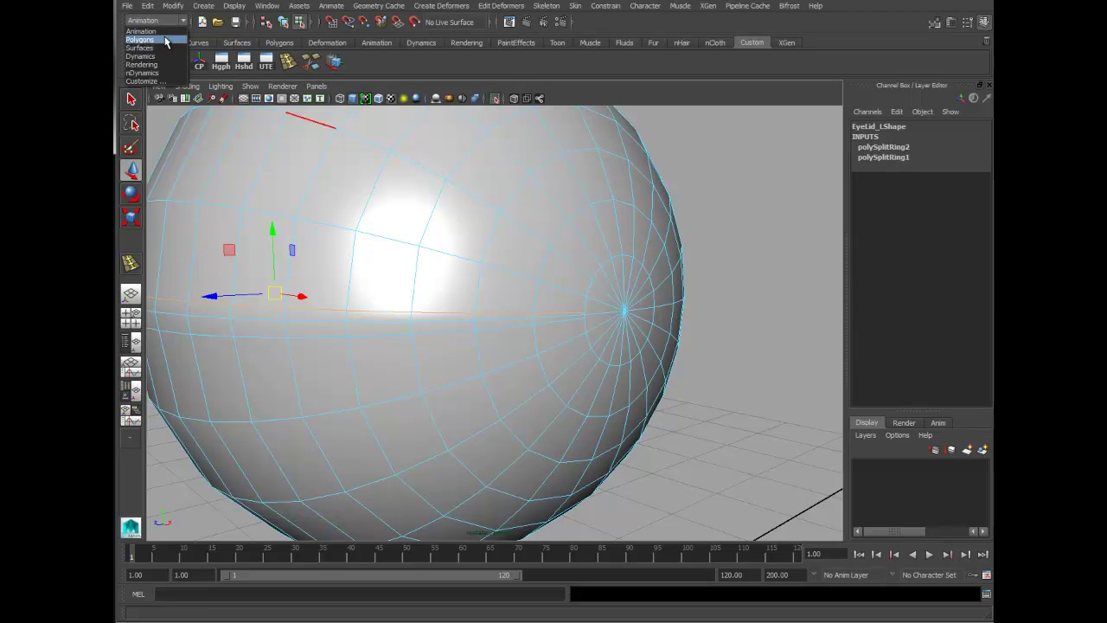
{"action": "left_click", "coordinate": [147, 40]}
{"action": "left_click", "coordinate": [311, 61]}
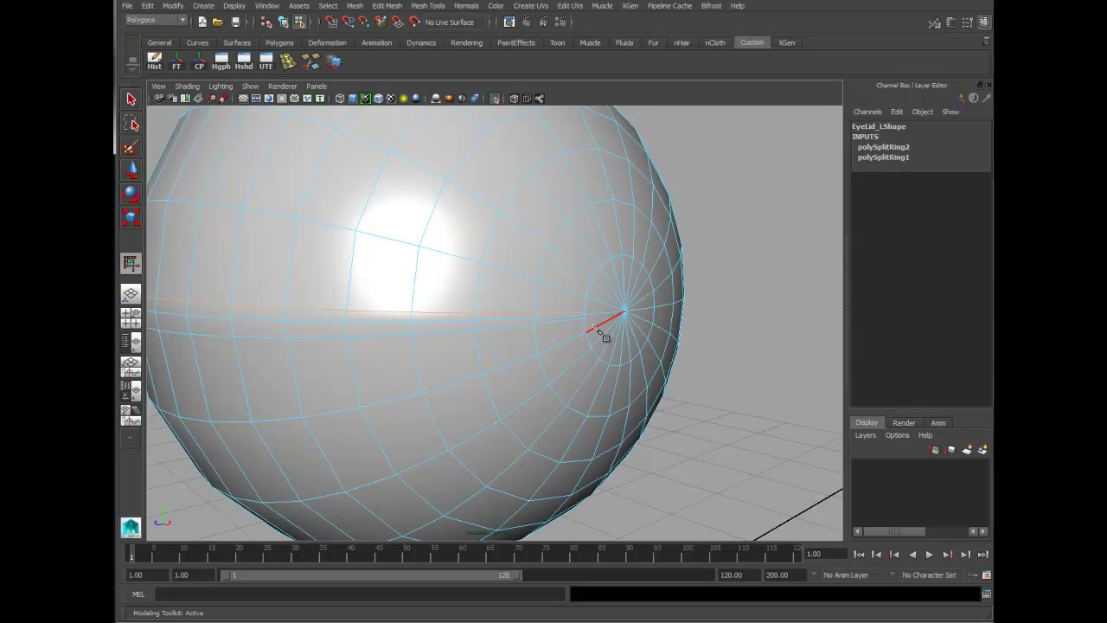
{"action": "left_click_drag", "start_coordinate": [600, 326], "coordinate": [587, 327]}
{"action": "right_click_drag", "start_coordinate": [581, 323], "coordinate": [610, 329], "text": "alt"}
{"action": "left_click", "coordinate": [435, 275]}
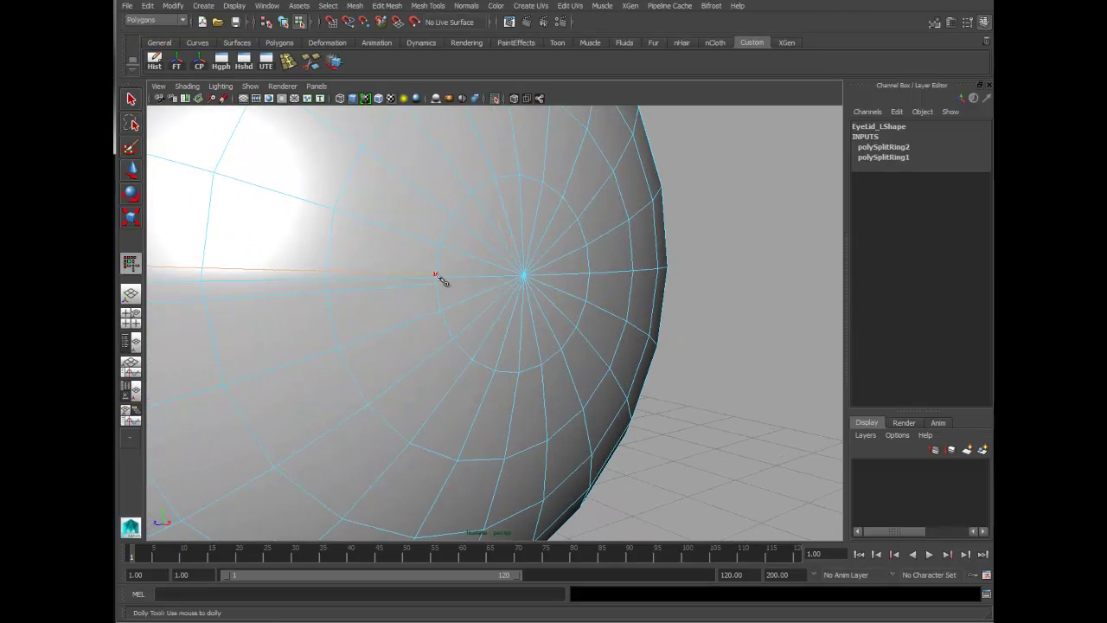
{"action": "left_click", "coordinate": [523, 275]}
{"action": "key", "text": "Return"}
- Cut a matching edge from the inserted loop's end to the pole vertex inside the black pupil area
{"action": "left_click_drag", "start_coordinate": [415, 338], "coordinate": [494, 336], "text": "alt"}
{"action": "right_click_drag", "start_coordinate": [494, 337], "coordinate": [541, 338], "text": "alt"}
{"action": "middle_click_drag", "start_coordinate": [541, 338], "coordinate": [508, 341], "text": "alt"}
{"action": "right_click_drag", "start_coordinate": [509, 341], "coordinate": [546, 341], "text": "alt"}
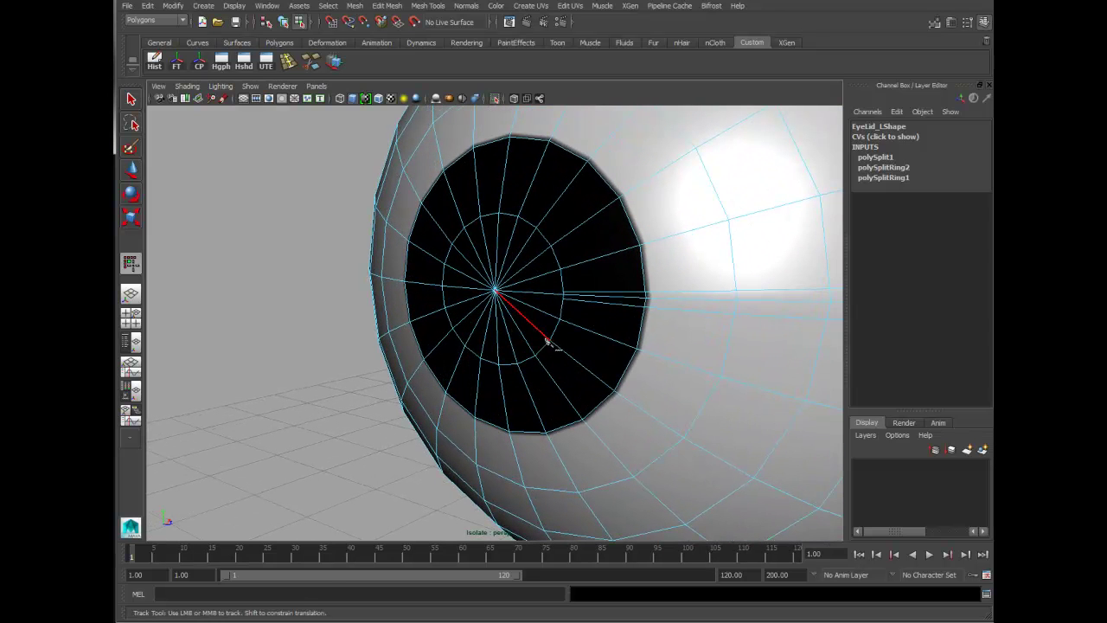
{"action": "left_click", "coordinate": [563, 299]}
{"action": "left_click", "coordinate": [495, 292]}
{"action": "key", "text": "Return"}
- Delete the narrow strip of faces between the inserted edge loops to open a slit in the eyelid sphere
{"action": "key", "text": "w"}
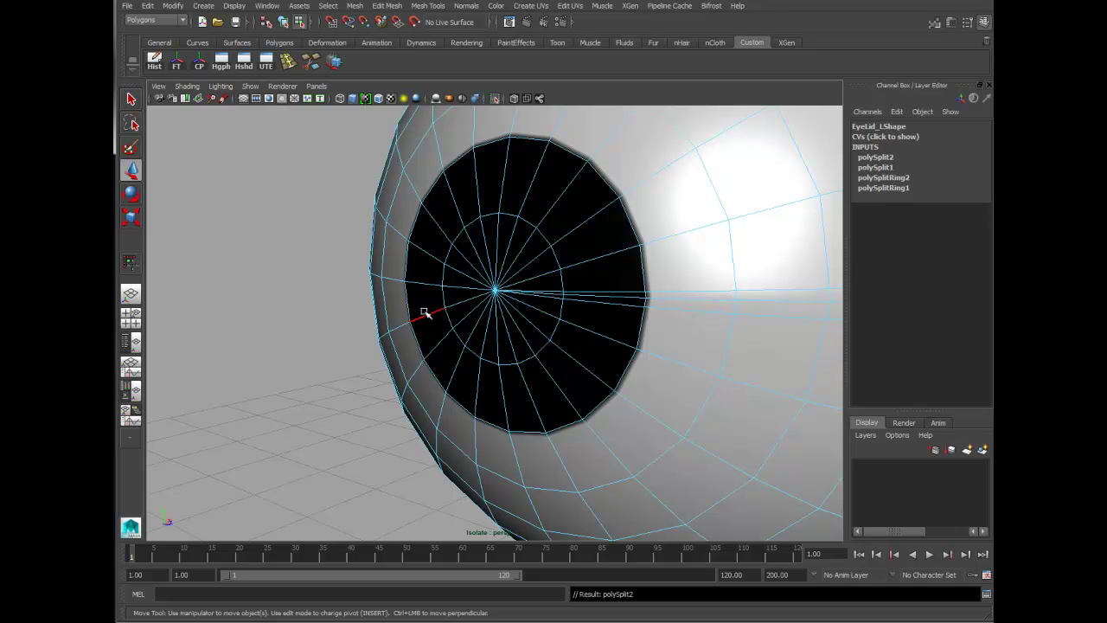
{"action": "double_click", "coordinate": [686, 301]}
{"action": "left_click_drag", "start_coordinate": [747, 321], "coordinate": [729, 321], "text": "alt"}
{"action": "right_click_drag", "start_coordinate": [729, 321], "coordinate": [696, 379], "text": "alt"}
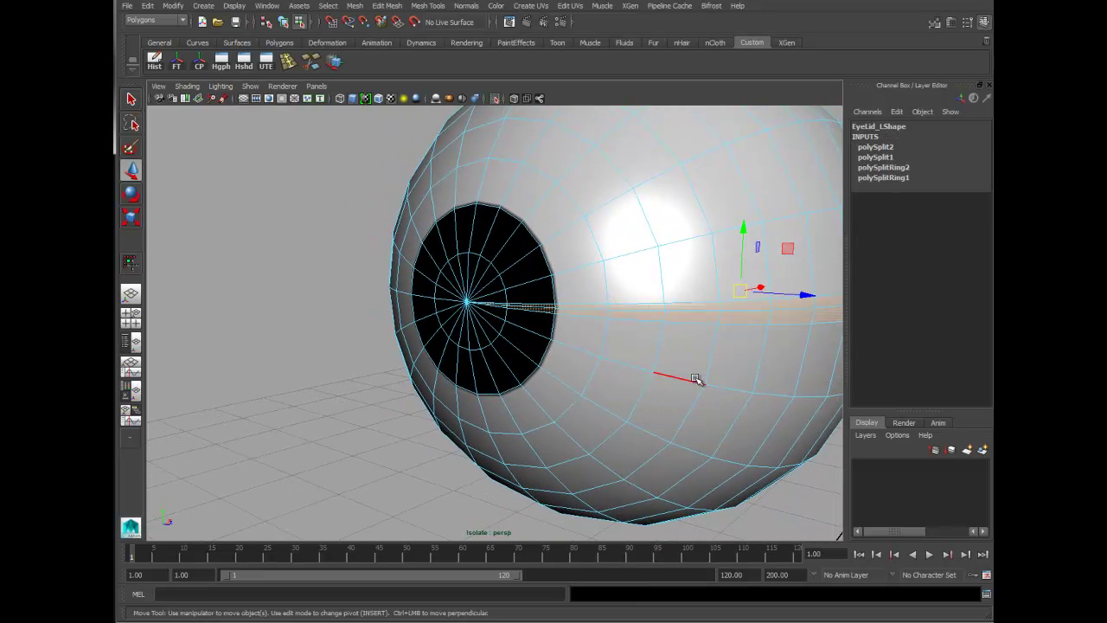
{"action": "key", "text": "Delete"}
- Assign a new Lambert material to the whole eyelid object and close its attribute window
{"action": "right_click_drag", "start_coordinate": [667, 254], "coordinate": [714, 519]}
{"action": "left_click_drag", "start_coordinate": [708, 342], "coordinate": [683, 342], "text": "alt"}
{"action": "middle_click_drag", "start_coordinate": [651, 334], "coordinate": [672, 331], "text": "alt"}
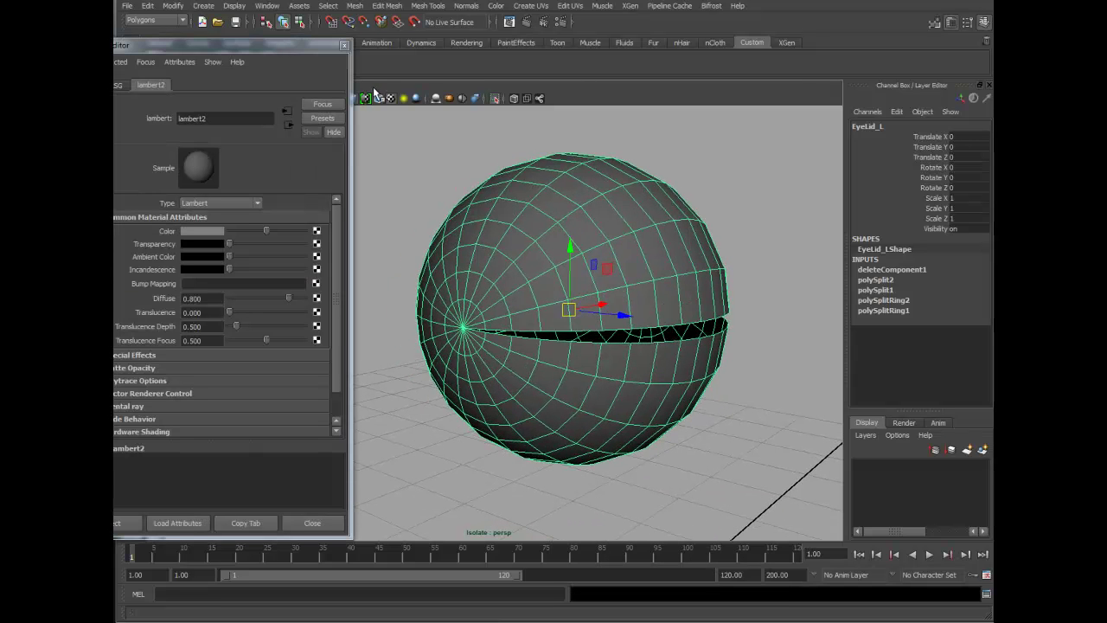
{"action": "left_click", "coordinate": [344, 46]}
- Delete the eyelid object's construction history
{"action": "left_click_drag", "start_coordinate": [674, 304], "coordinate": [554, 306], "text": "alt"}
{"action": "middle_click_drag", "start_coordinate": [554, 306], "coordinate": [699, 306], "text": "alt"}
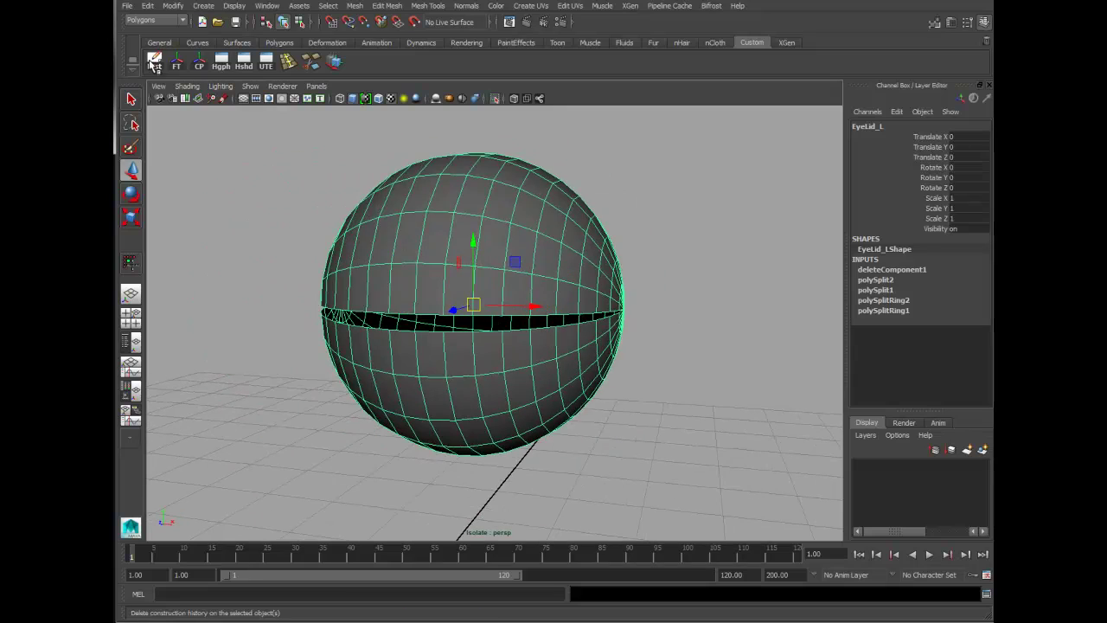
{"action": "left_click", "coordinate": [154, 61]}
- Extrude all of the eyelid's faces about 0.927 along local Z to give the shell thickness
{"action": "left_click_drag", "start_coordinate": [535, 265], "coordinate": [490, 266], "text": "alt"}
{"action": "middle_click_drag", "start_coordinate": [489, 266], "coordinate": [538, 270], "text": "alt"}
{"action": "left_click_drag", "start_coordinate": [537, 270], "coordinate": [519, 271], "text": "alt"}
{"action": "right_click_drag", "start_coordinate": [519, 272], "coordinate": [605, 290], "text": "alt"}
{"action": "middle_click_drag", "start_coordinate": [469, 302], "coordinate": [496, 307], "text": "alt"}
{"action": "middle_click_drag", "start_coordinate": [616, 297], "coordinate": [660, 305], "text": "alt"}
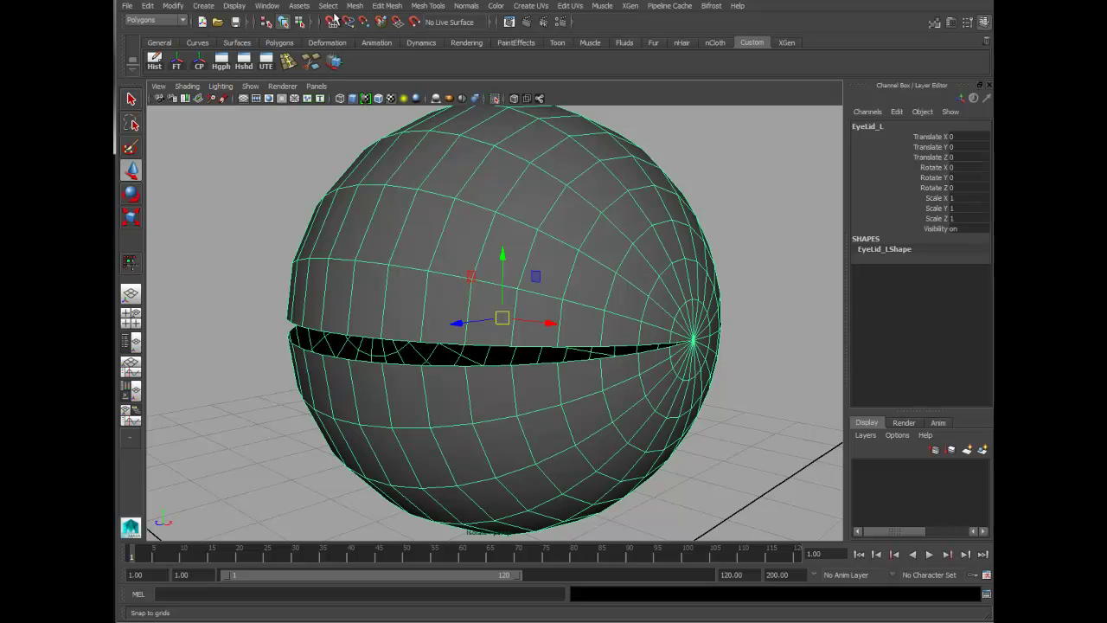
{"action": "left_click", "coordinate": [391, 6]}
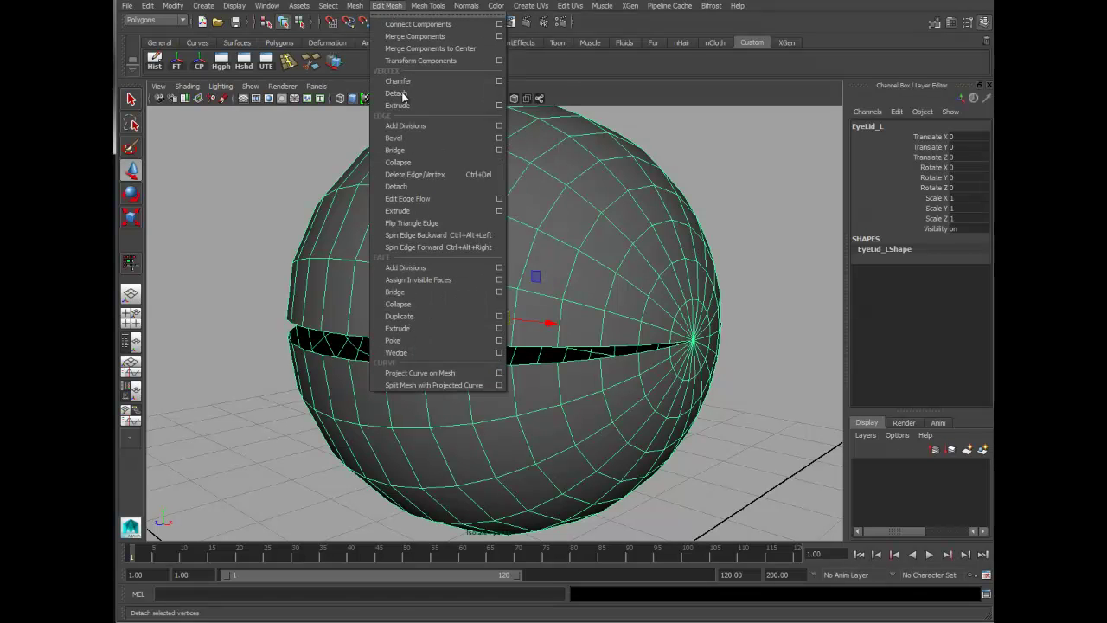
{"action": "left_click", "coordinate": [410, 330]}
{"action": "left_click_drag", "start_coordinate": [694, 316], "coordinate": [718, 316]}
- Show the eyeballs again, fine-tune the eyelid's extrusion thickness against them and return to object mode
{"action": "left_click_drag", "start_coordinate": [527, 190], "coordinate": [598, 306], "text": "alt"}
{"action": "right_click_drag", "start_coordinate": [598, 306], "coordinate": [506, 323], "text": "alt"}
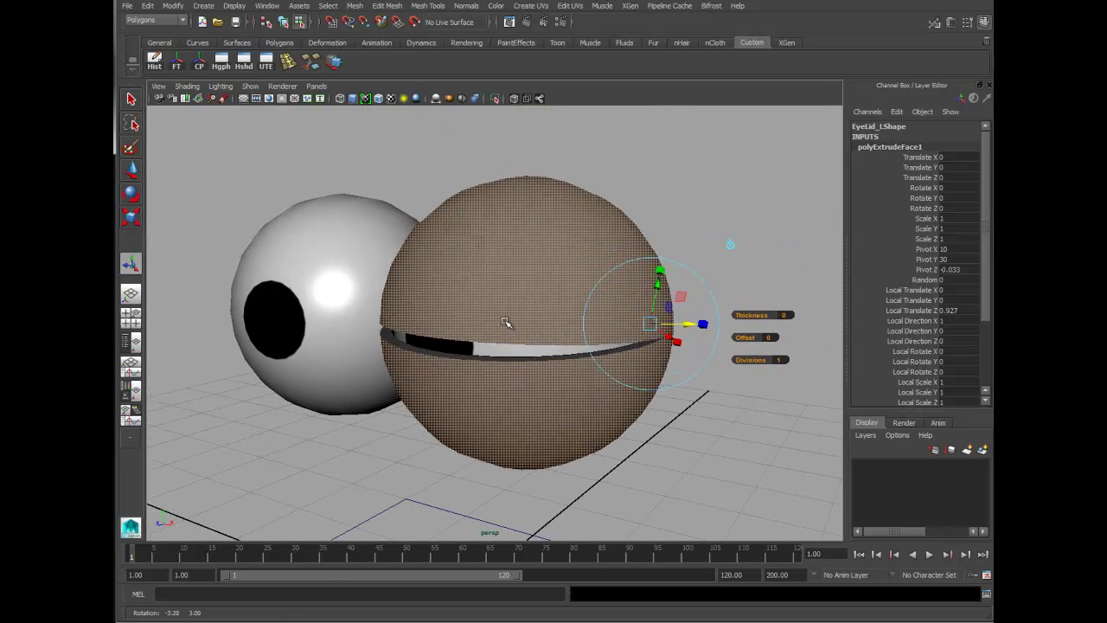
{"action": "left_click_drag", "start_coordinate": [697, 325], "coordinate": [554, 346]}
{"action": "left_click_drag", "start_coordinate": [699, 312], "coordinate": [556, 318]}
{"action": "right_click_drag", "start_coordinate": [556, 318], "coordinate": [647, 299]}
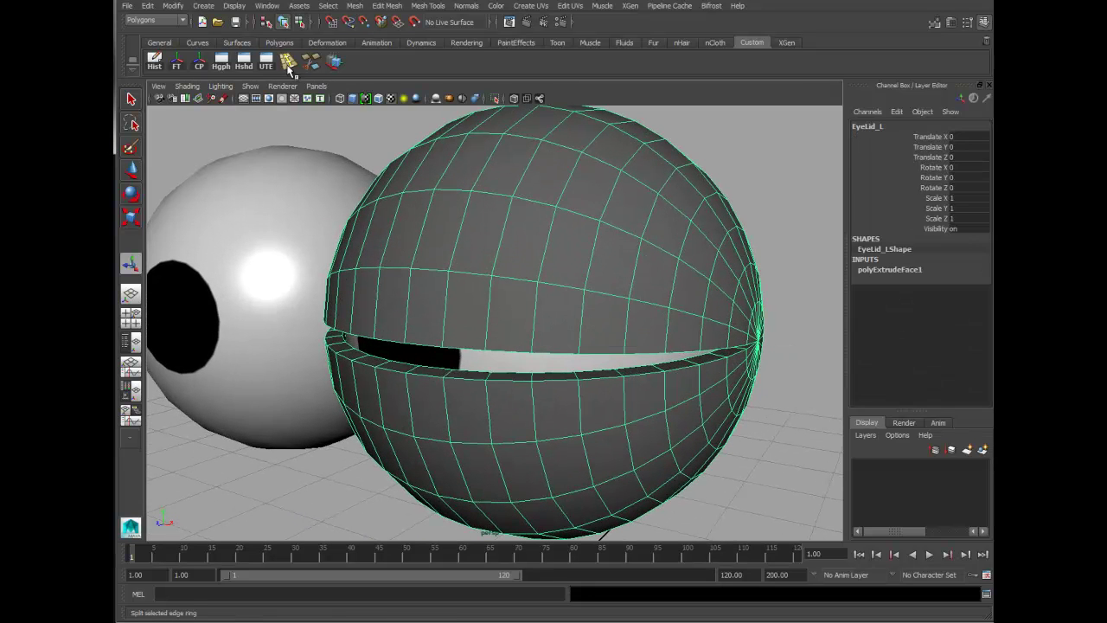
{"action": "left_click", "coordinate": [288, 60]}
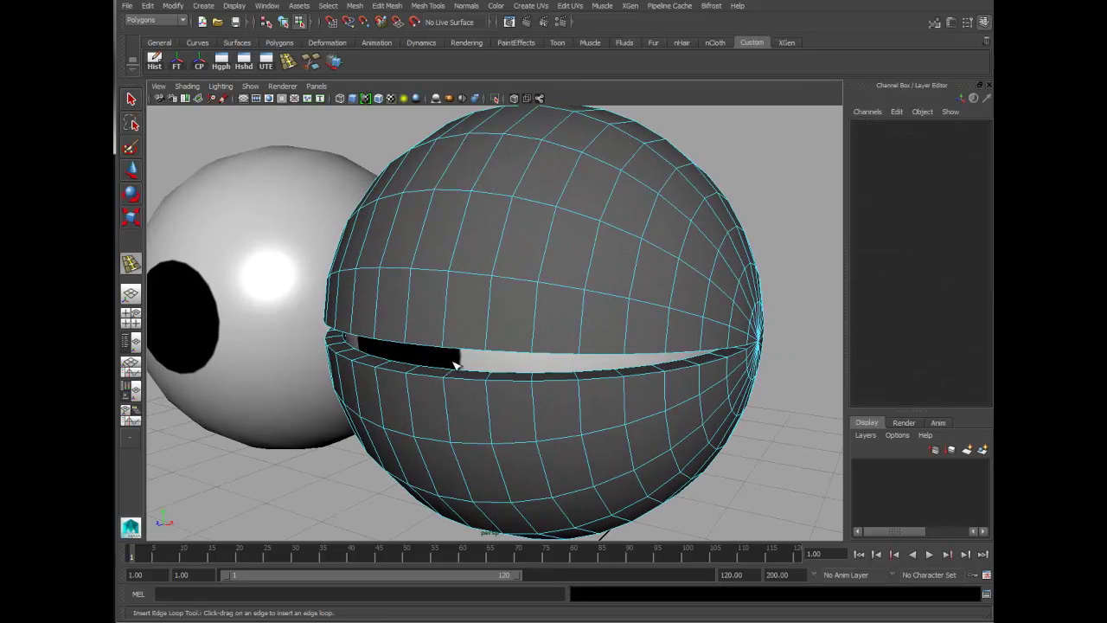
{"action": "left_click", "coordinate": [451, 314]}
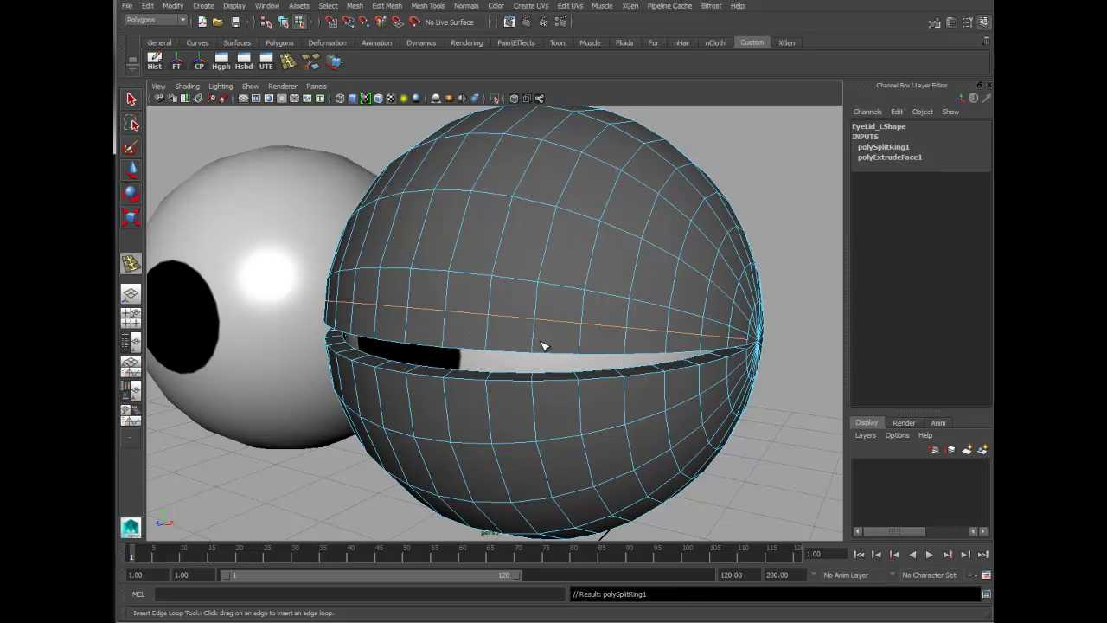
{"action": "key", "text": "ctrl+z"}
- Replace the last edge loop with an edge-ring split above the upper lid's rim, and push its vertices outward with the Move Normal Tool
{"action": "left_click", "coordinate": [130, 169]}
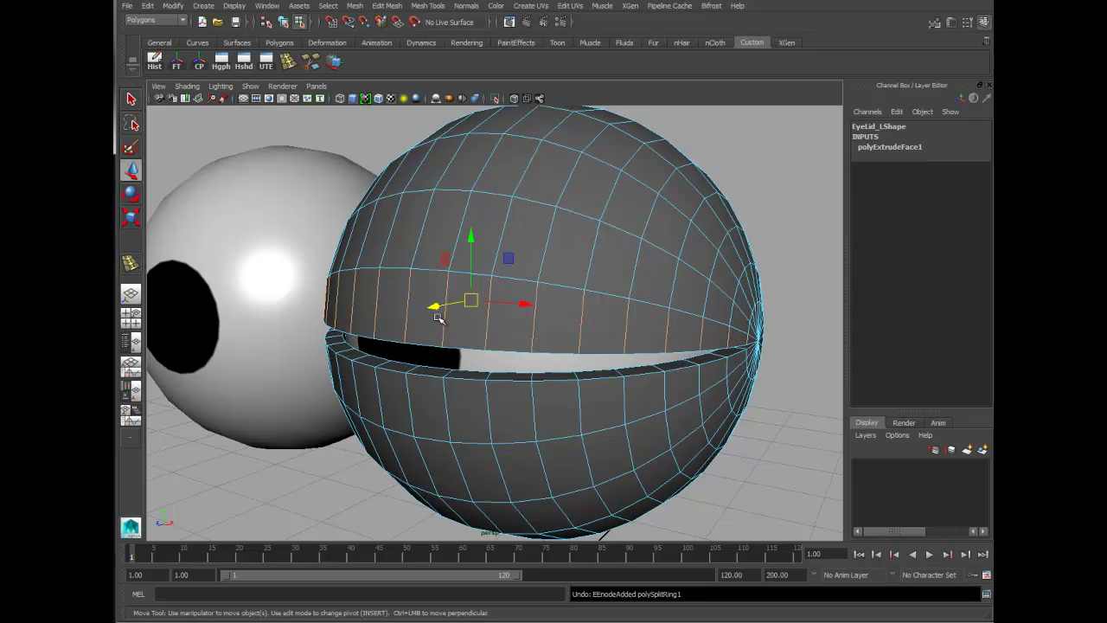
{"action": "right_click_drag", "start_coordinate": [443, 332], "coordinate": [513, 353], "text": "shift"}
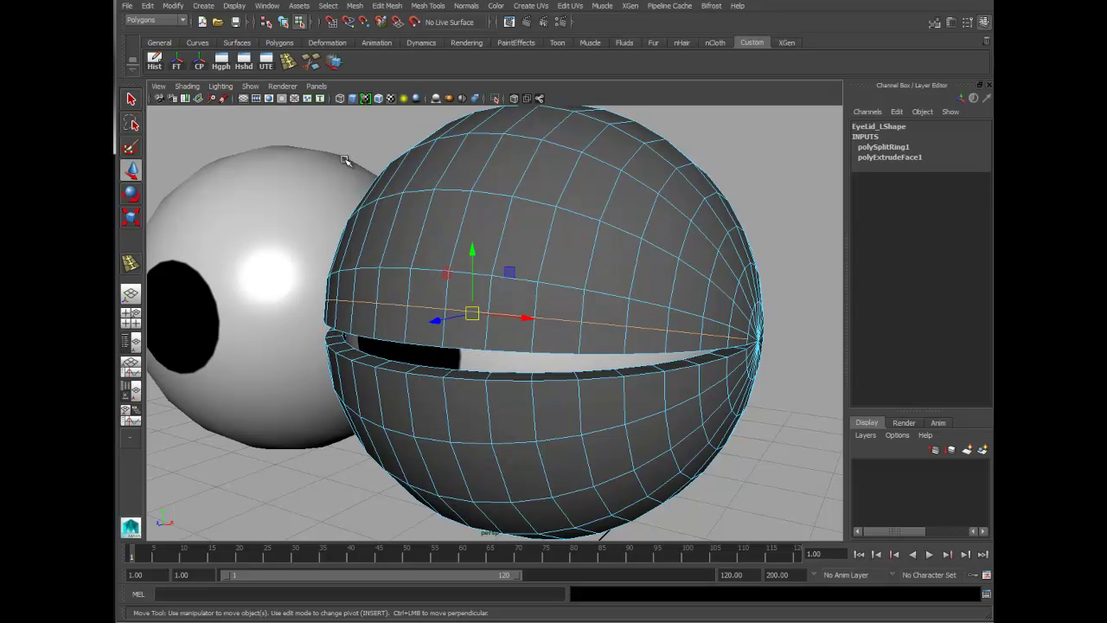
{"action": "right_click_drag", "start_coordinate": [500, 336], "coordinate": [432, 348], "text": "shift"}
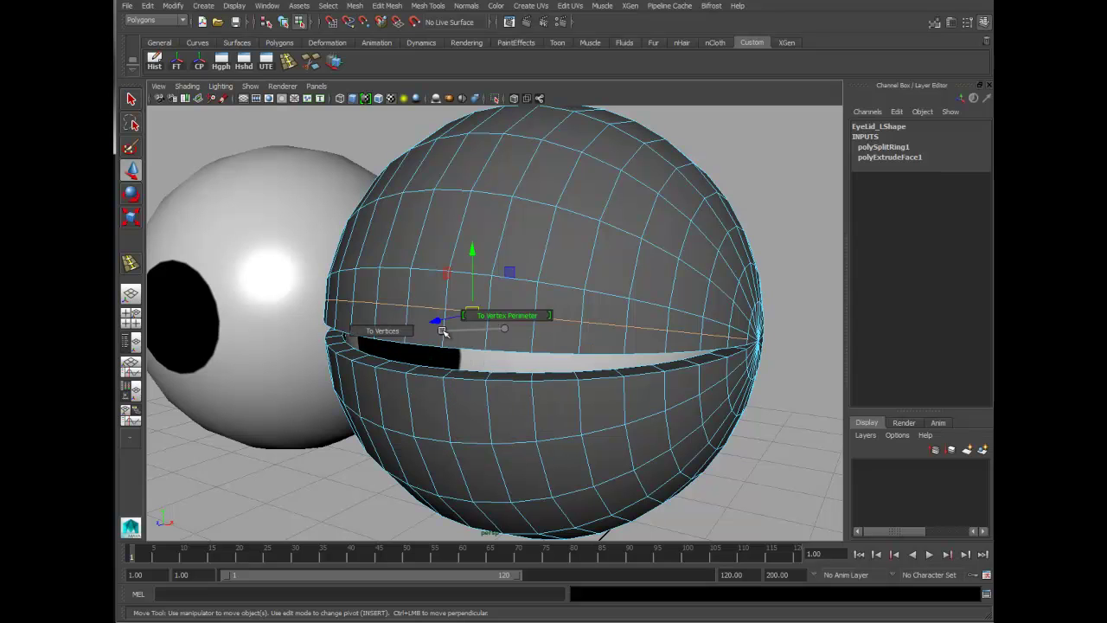
{"action": "mouse_move", "coordinate": [516, 330]}
{"action": "right_mouse_down", "text": "ctrl"}
{"action": "mouse_move", "coordinate": [467, 321]}
{"action": "mouse_move", "coordinate": [518, 317]}
{"action": "right_mouse_up", "text": "ctrl"}
{"action": "left_click", "coordinate": [173, 5]}
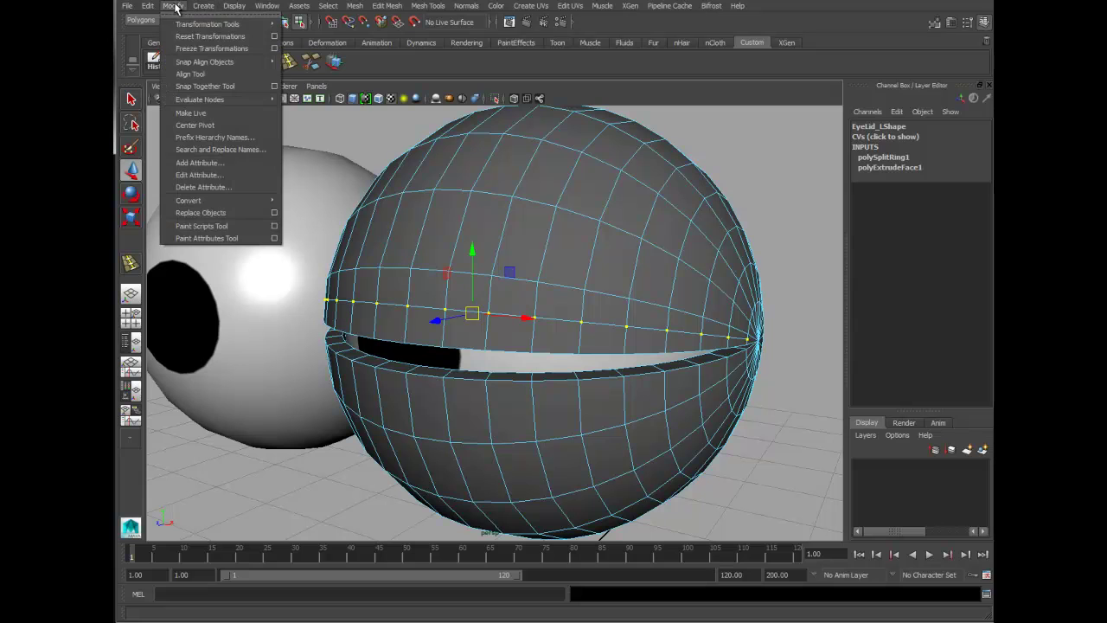
{"action": "mouse_move", "coordinate": [207, 24]}
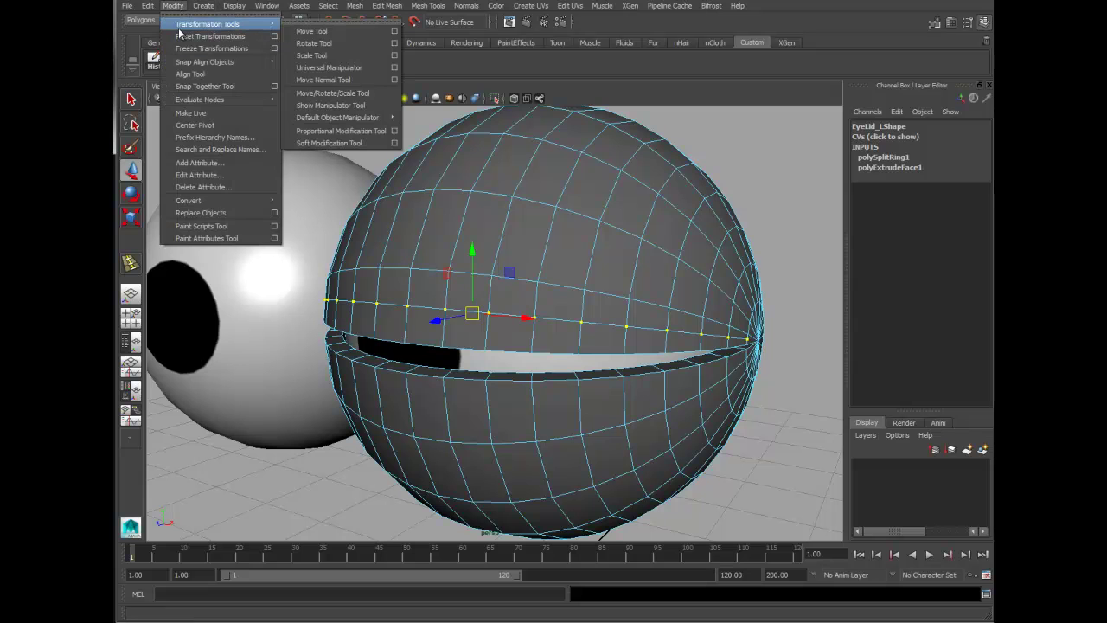
{"action": "left_click", "coordinate": [327, 79]}
{"action": "middle_click_drag", "start_coordinate": [645, 346], "coordinate": [645, 348]}
- Split the edge ring between the raised upper-lid loop and the slit, and push the new loop's vertices outward along their normals
{"action": "left_click", "coordinate": [532, 336]}
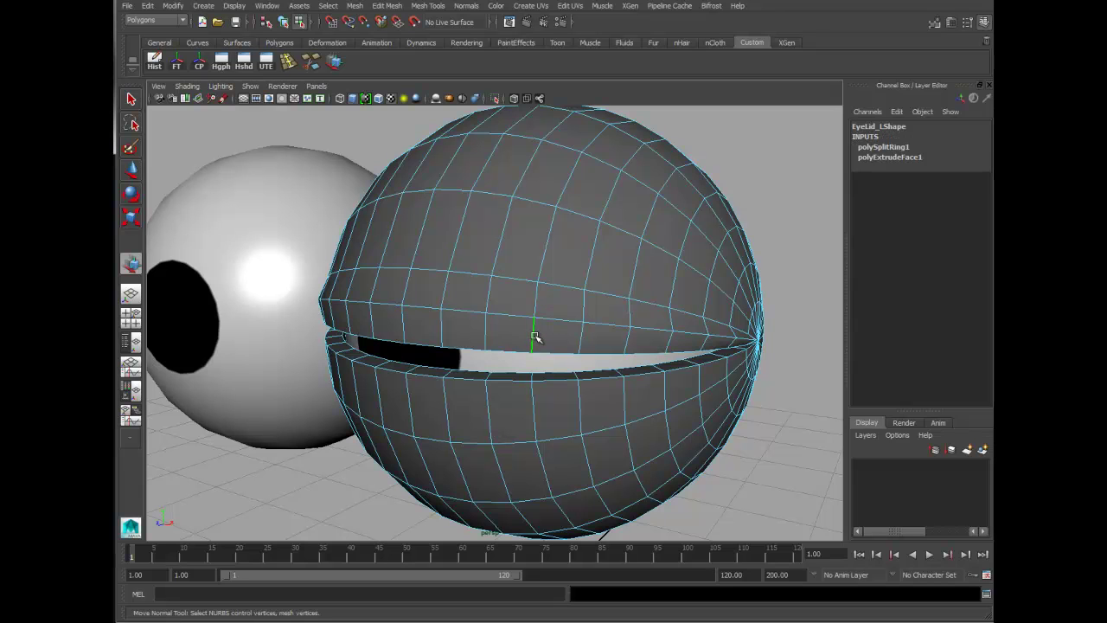
{"action": "right_click_drag", "start_coordinate": [537, 335], "coordinate": [572, 366], "text": "shift"}
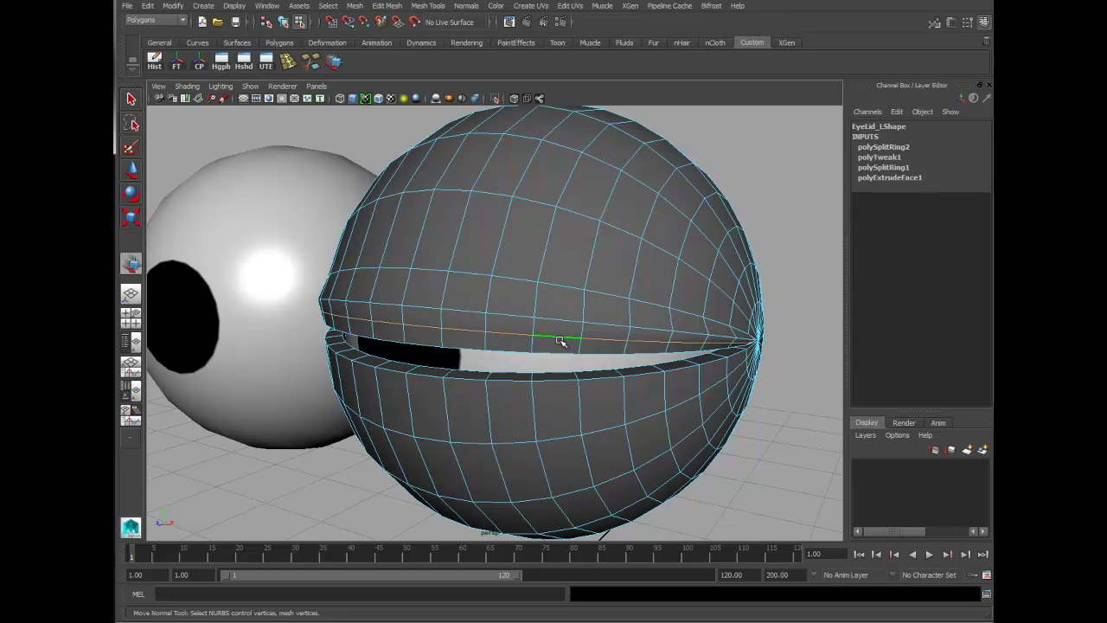
{"action": "right_click_drag", "start_coordinate": [559, 340], "coordinate": [578, 323], "text": "shift"}
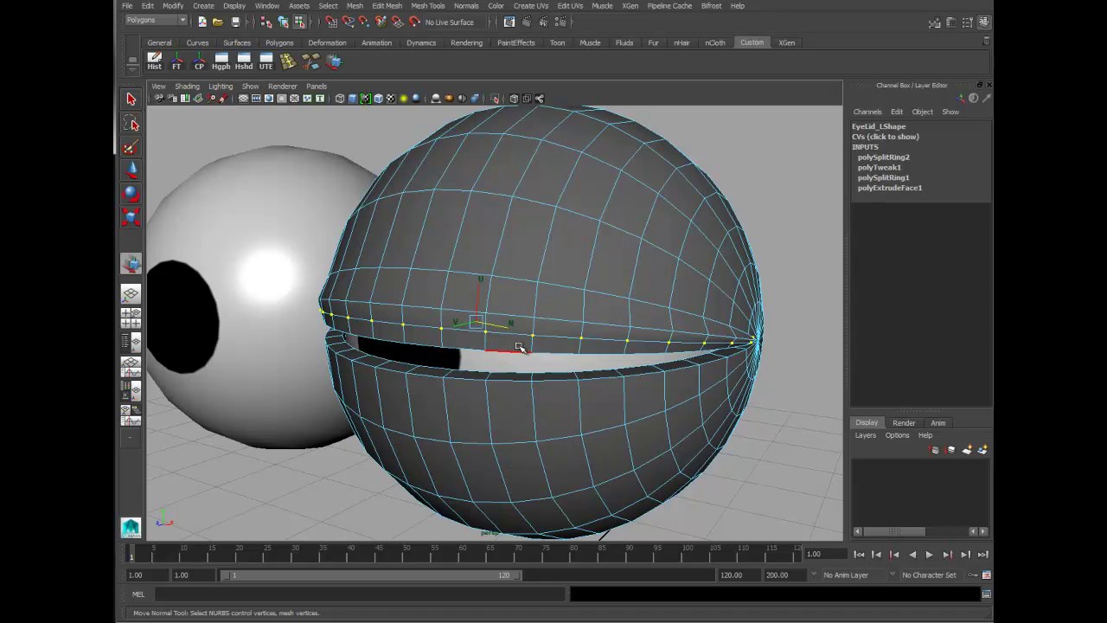
{"action": "middle_click_drag", "start_coordinate": [552, 375], "coordinate": [573, 374]}
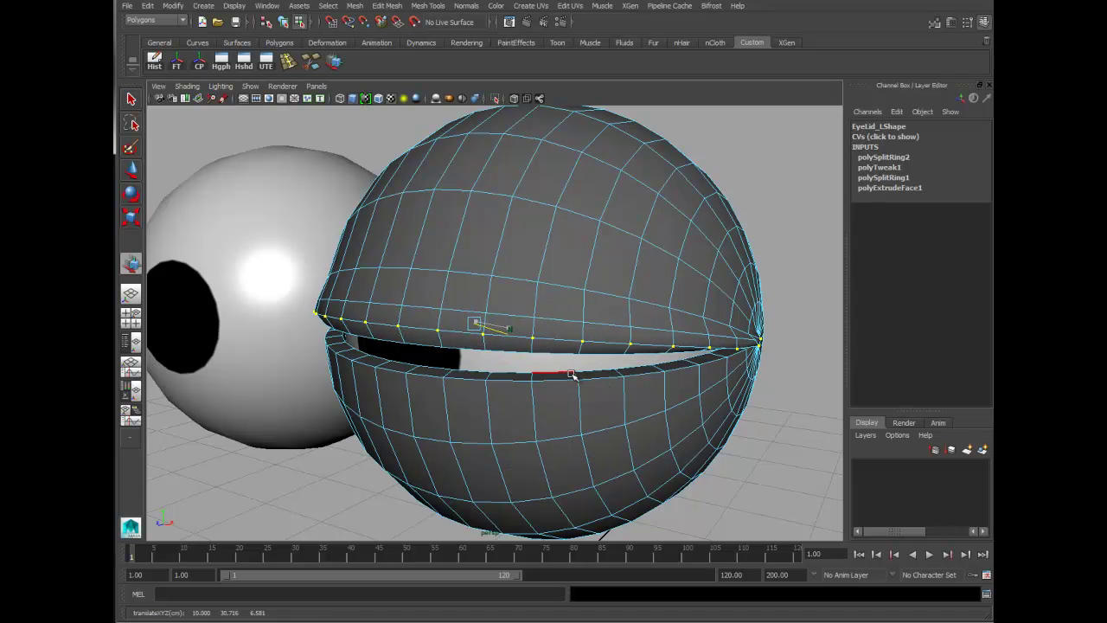
- Split the edge ring just above the upper lid's raised rim and push the new loop's vertices inward to form a crease
{"action": "left_click_drag", "start_coordinate": [572, 374], "coordinate": [509, 314], "text": "alt"}
{"action": "left_click", "coordinate": [509, 315]}
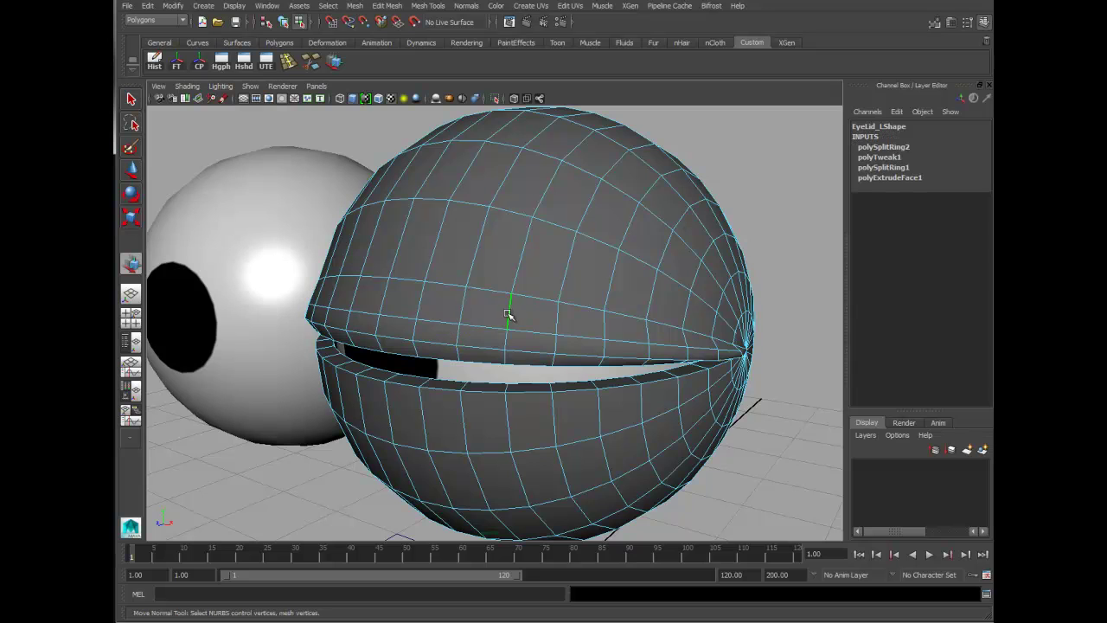
{"action": "right_click_drag", "start_coordinate": [509, 315], "coordinate": [459, 324], "text": "shift"}
{"action": "left_click_drag", "start_coordinate": [513, 320], "coordinate": [570, 346]}
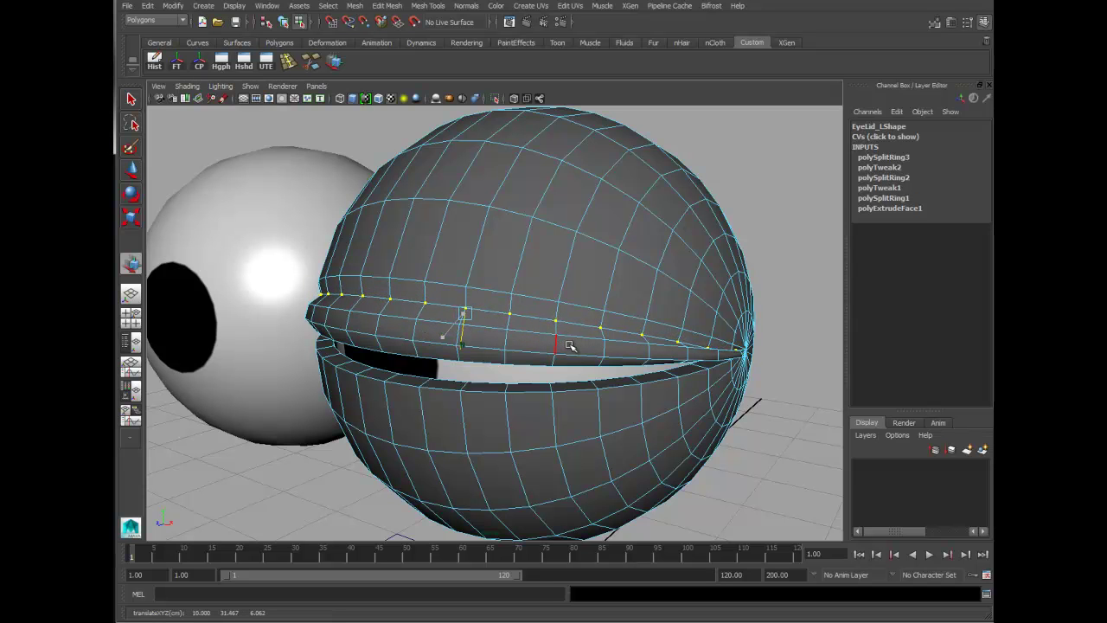
- Split the edge ring below the lower lid's rim, using split type Multi with 3 divisions
{"action": "left_click_drag", "start_coordinate": [402, 306], "coordinate": [542, 363], "text": "alt"}
{"action": "left_click", "coordinate": [542, 363]}
{"action": "right_click", "coordinate": [542, 362], "text": "ctrl"}
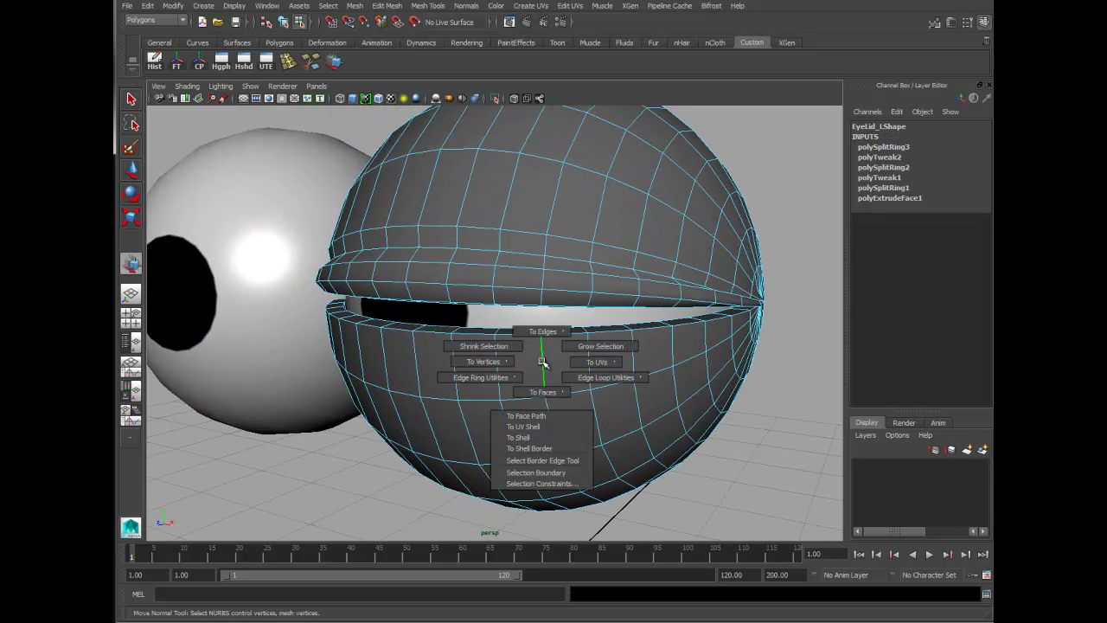
{"action": "mouse_move", "coordinate": [480, 377]}
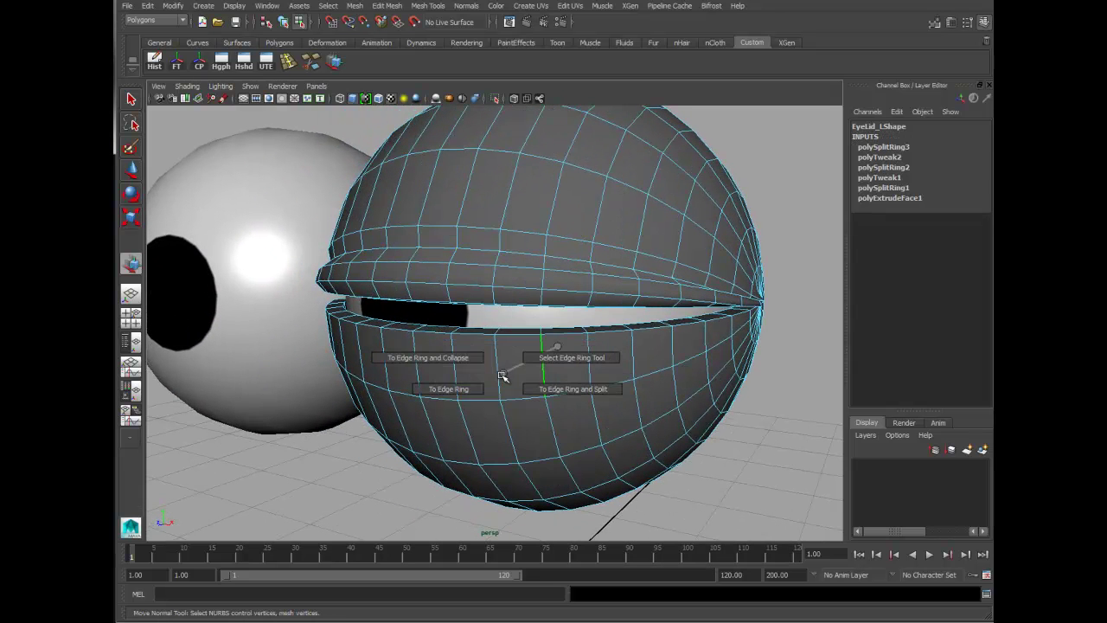
{"action": "left_click", "coordinate": [570, 388]}
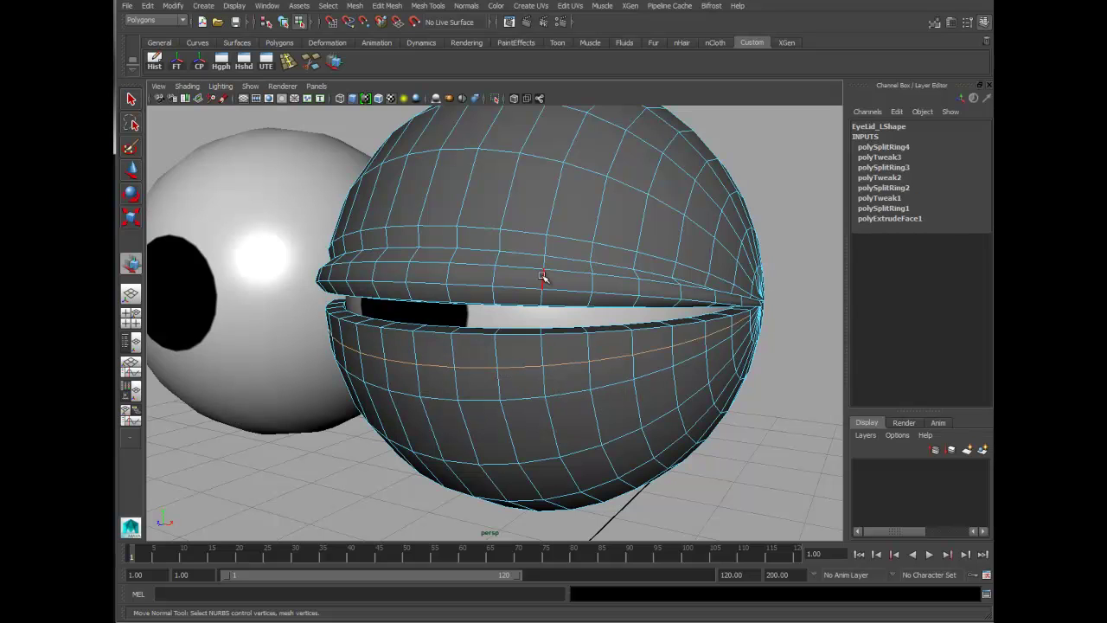
{"action": "left_click", "coordinate": [883, 147]}
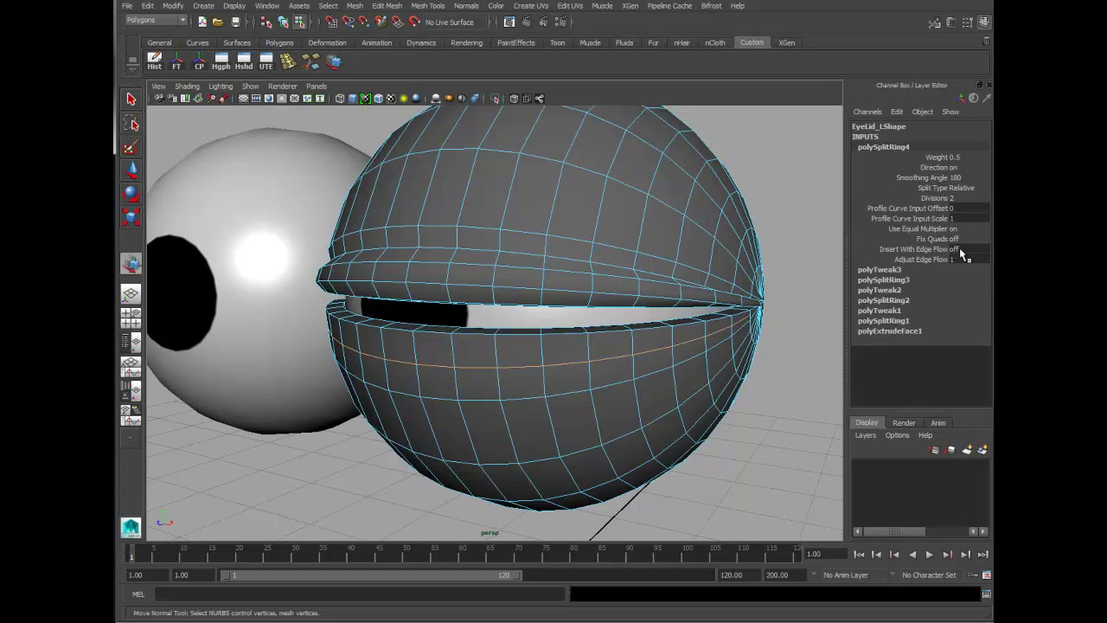
{"action": "left_click", "coordinate": [936, 188]}
{"action": "left_click", "coordinate": [970, 226]}
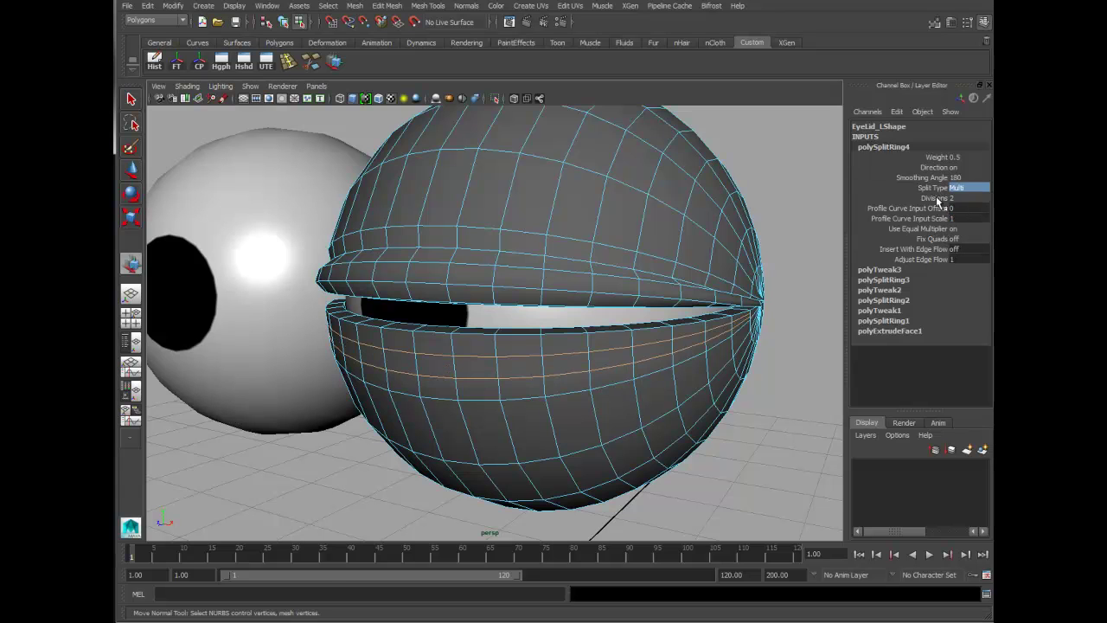
{"action": "left_click", "coordinate": [934, 198]}
{"action": "middle_click_drag", "start_coordinate": [807, 235], "coordinate": [811, 233]}
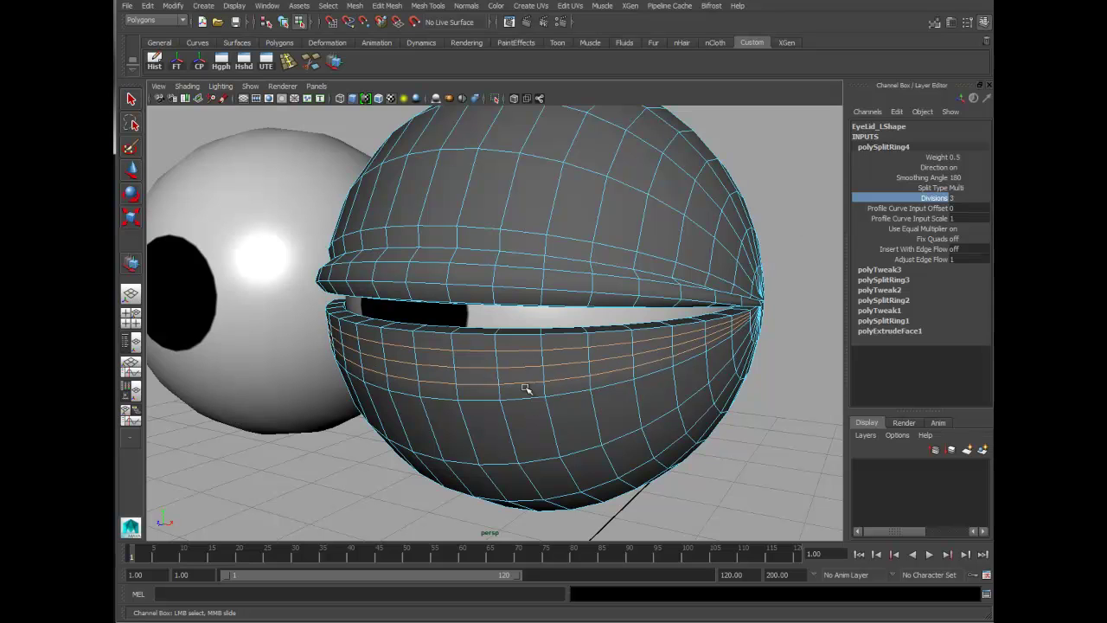
- Push the vertices of the lower lid's middle and upper new loops outward along their normals to thicken its rim
{"action": "key", "text": "w"}
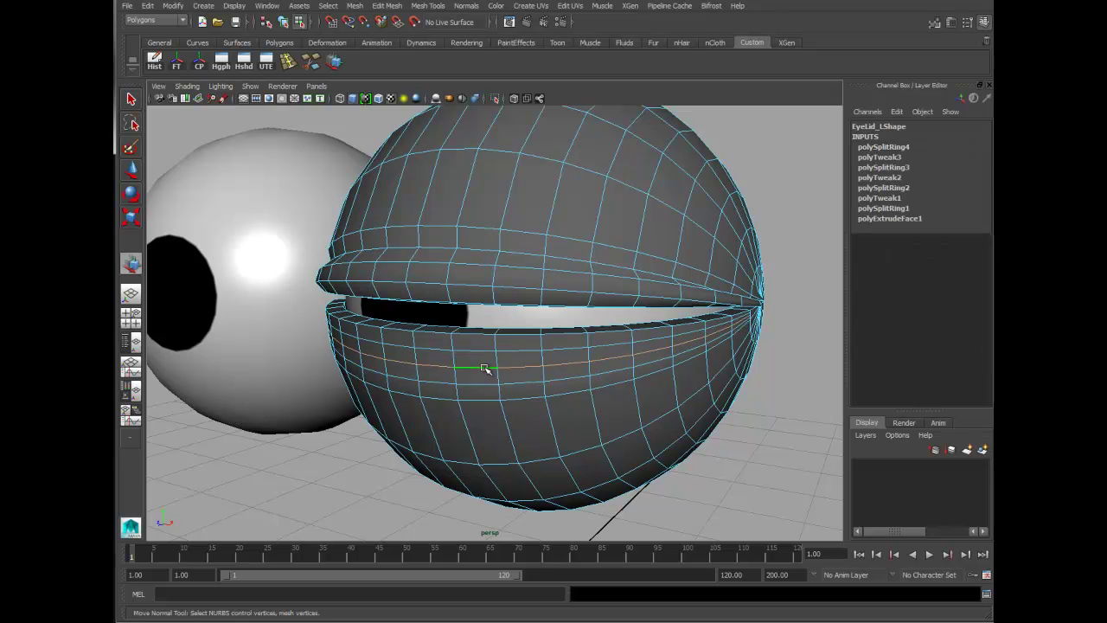
{"action": "right_click", "coordinate": [485, 367], "text": "ctrl"}
{"action": "right_click_drag", "start_coordinate": [453, 368], "coordinate": [405, 367], "text": "ctrl"}
{"action": "left_click_drag", "start_coordinate": [562, 371], "coordinate": [550, 366]}
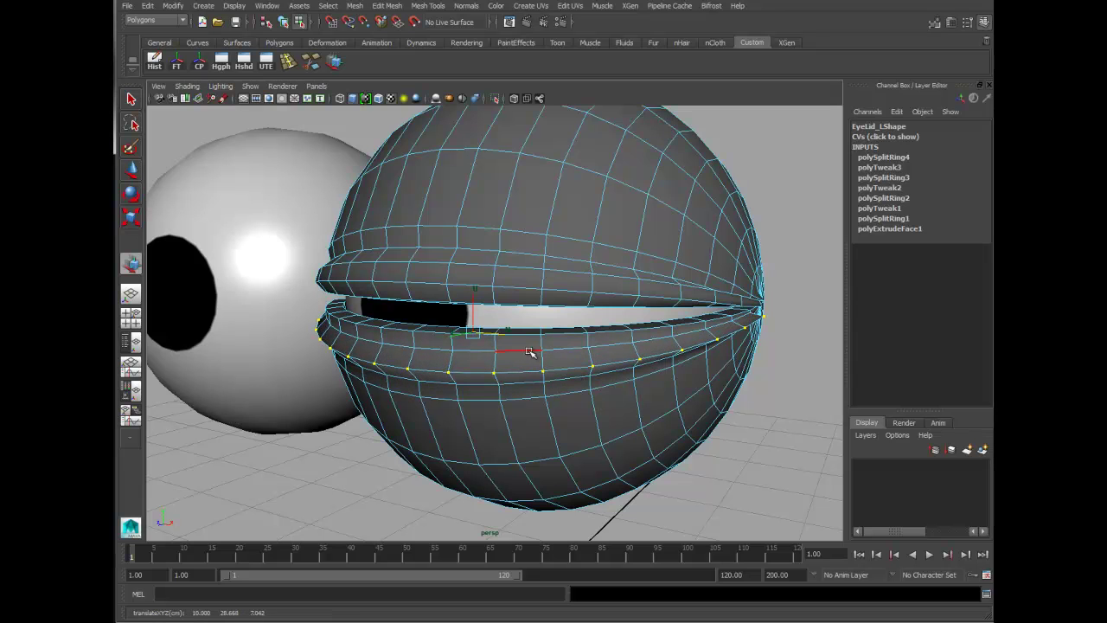
{"action": "left_click", "coordinate": [529, 352]}
{"action": "right_click_drag", "start_coordinate": [529, 352], "coordinate": [480, 354], "text": "ctrl"}
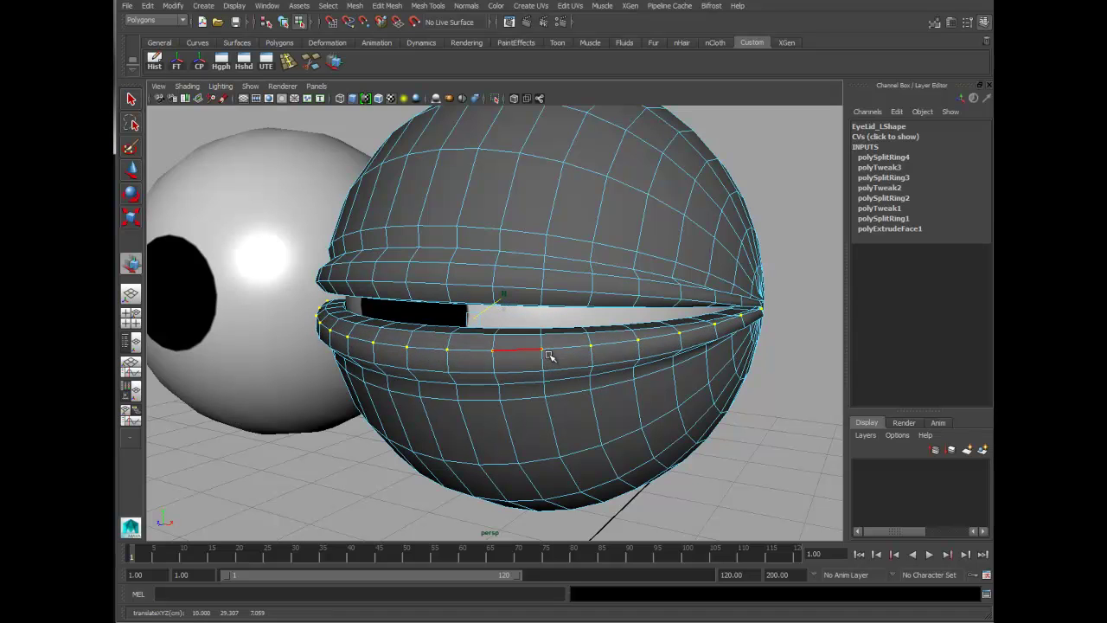
- Push the vertices of the lower lid's lowest new loop inward along their normals to form a crease under the rim
{"action": "left_click_drag", "start_coordinate": [575, 366], "coordinate": [578, 374], "text": "alt"}
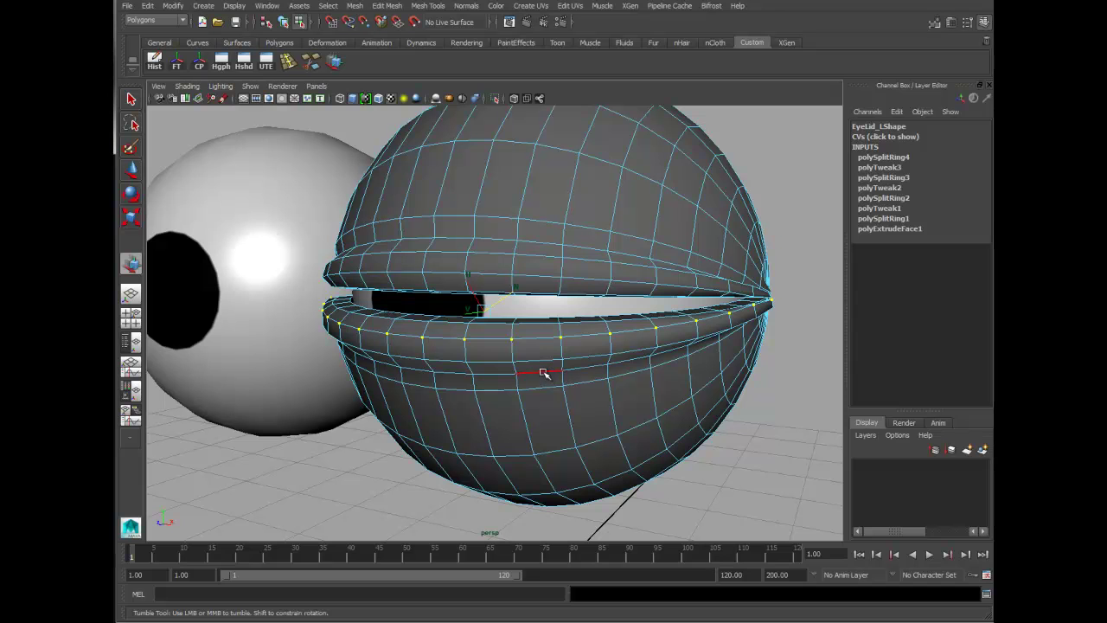
{"action": "right_click_drag", "start_coordinate": [540, 377], "coordinate": [478, 379], "text": "shift"}
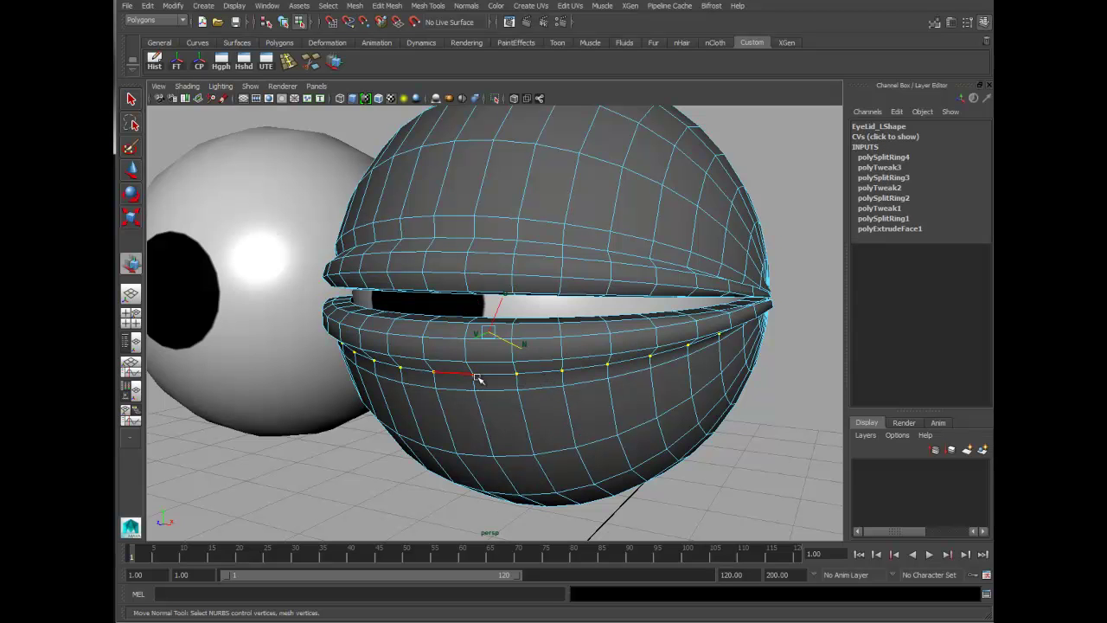
{"action": "left_click_drag", "start_coordinate": [620, 383], "coordinate": [620, 371]}
- Return the eyelid to object mode, and activate the Sculpt Geometry Tool with the Relax operation
{"action": "right_click_drag", "start_coordinate": [620, 371], "coordinate": [573, 213], "text": "alt"}
{"action": "left_click", "coordinate": [131, 169]}
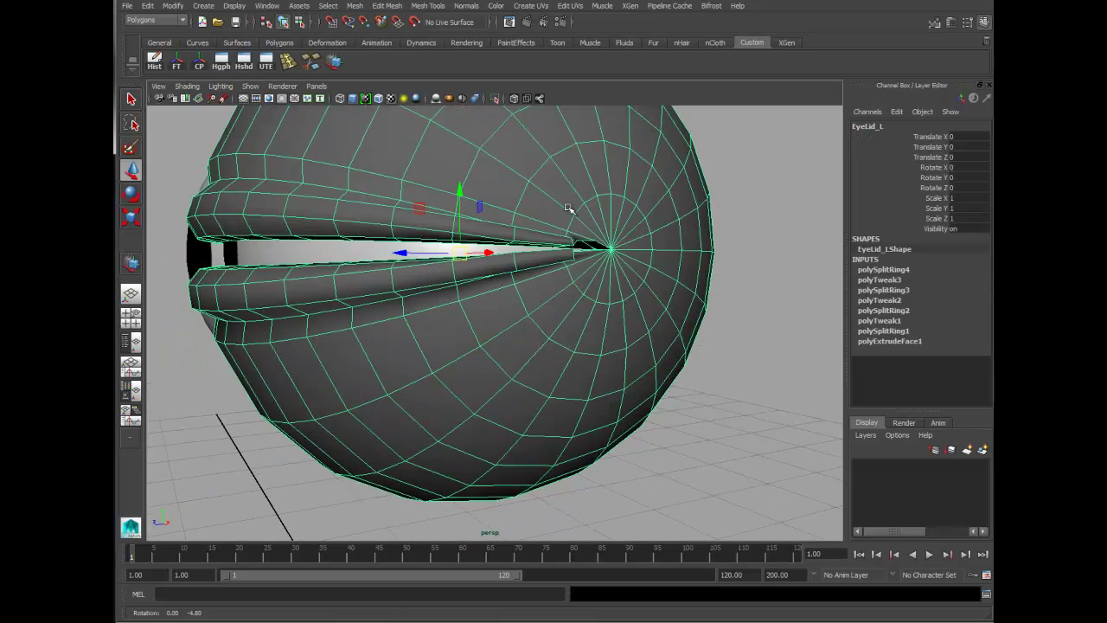
{"action": "left_click_drag", "start_coordinate": [580, 203], "coordinate": [573, 313], "text": "alt"}
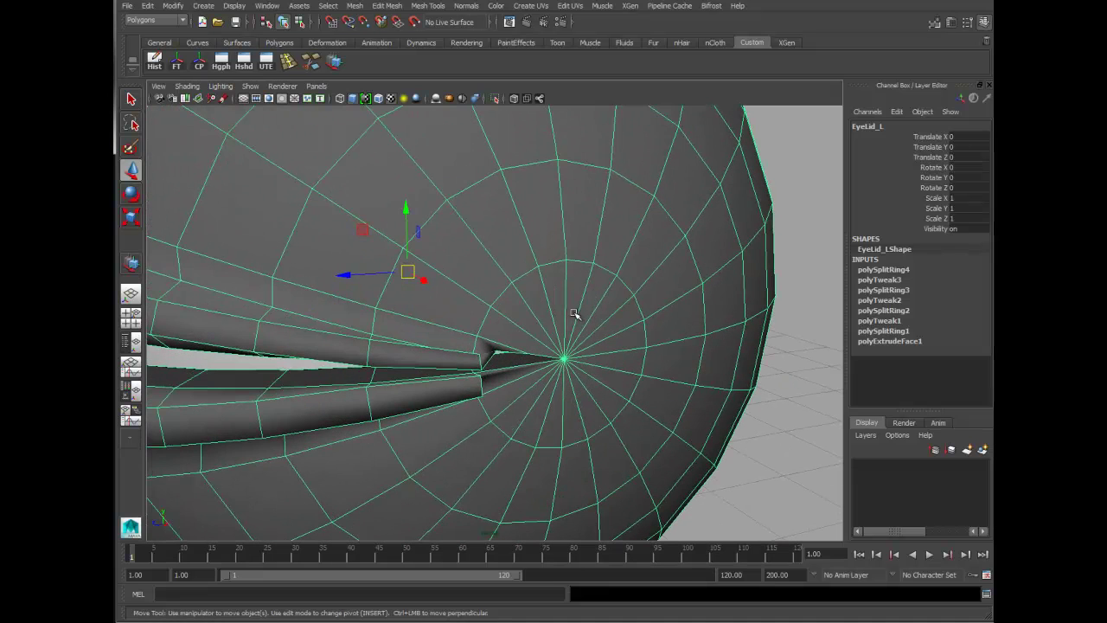
{"action": "left_click", "coordinate": [388, 6]}
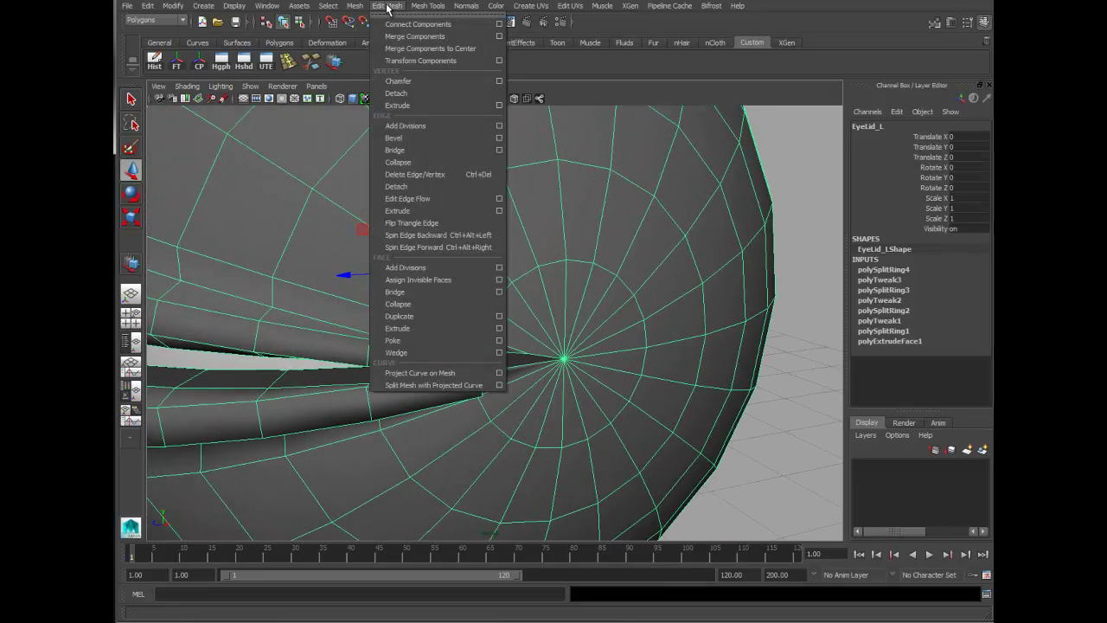
{"action": "mouse_move", "coordinate": [431, 7]}
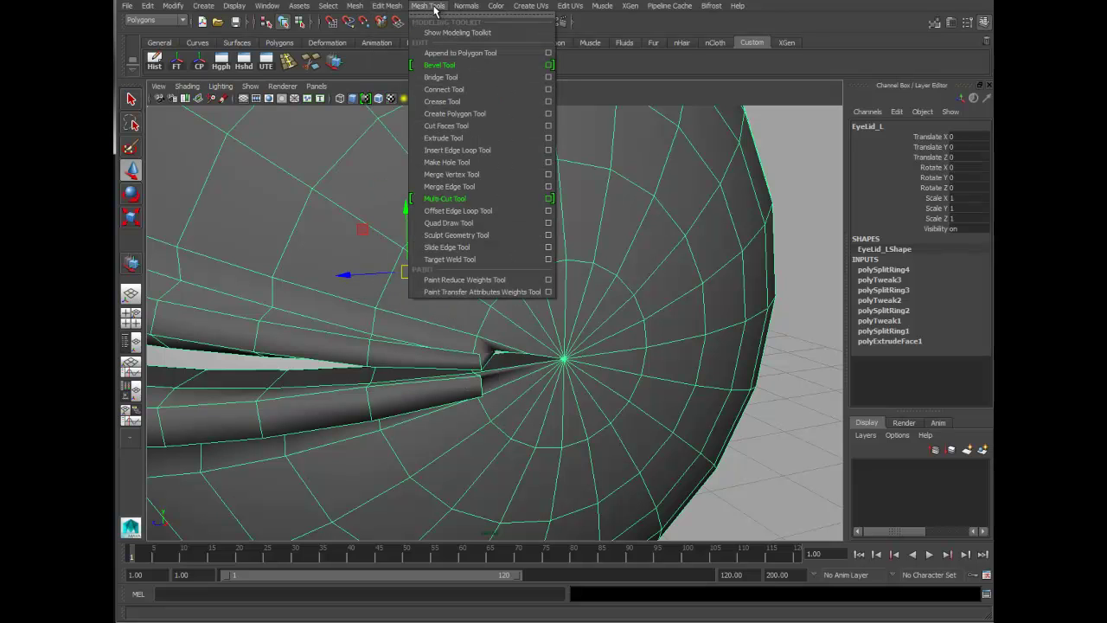
{"action": "left_click", "coordinate": [548, 234]}
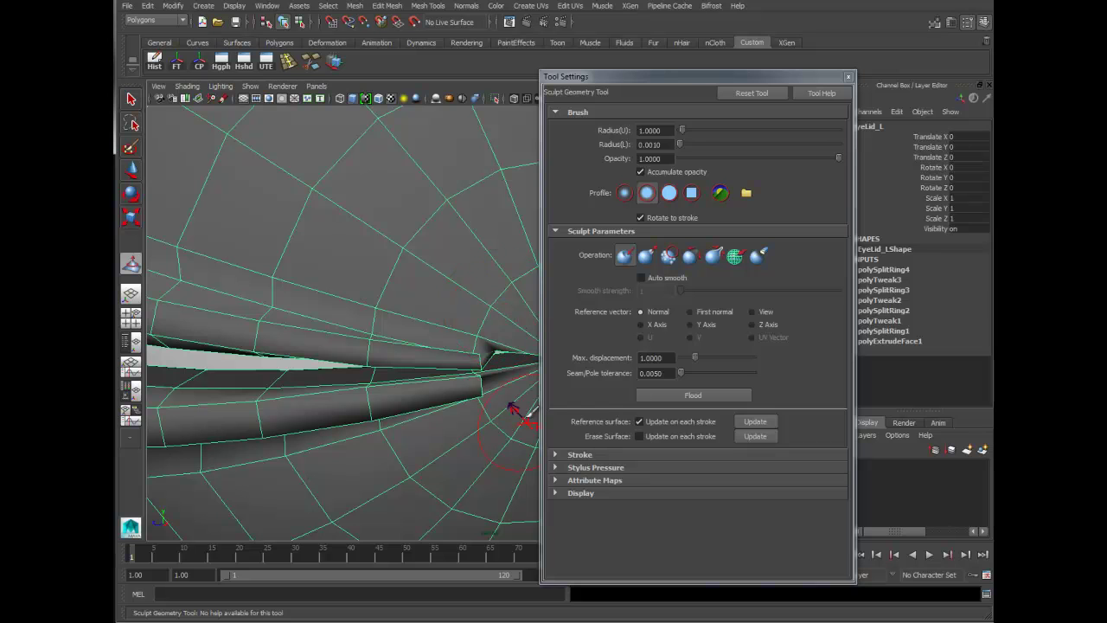
{"action": "left_click", "coordinate": [691, 256]}
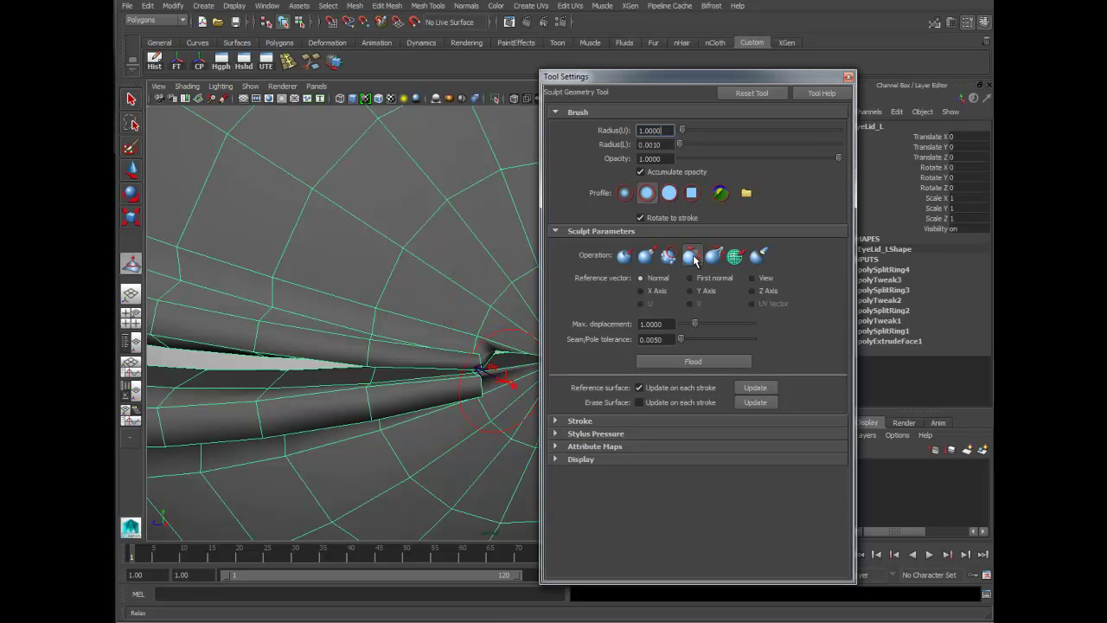
{"action": "left_click_drag", "start_coordinate": [667, 76], "coordinate": [793, 67]}
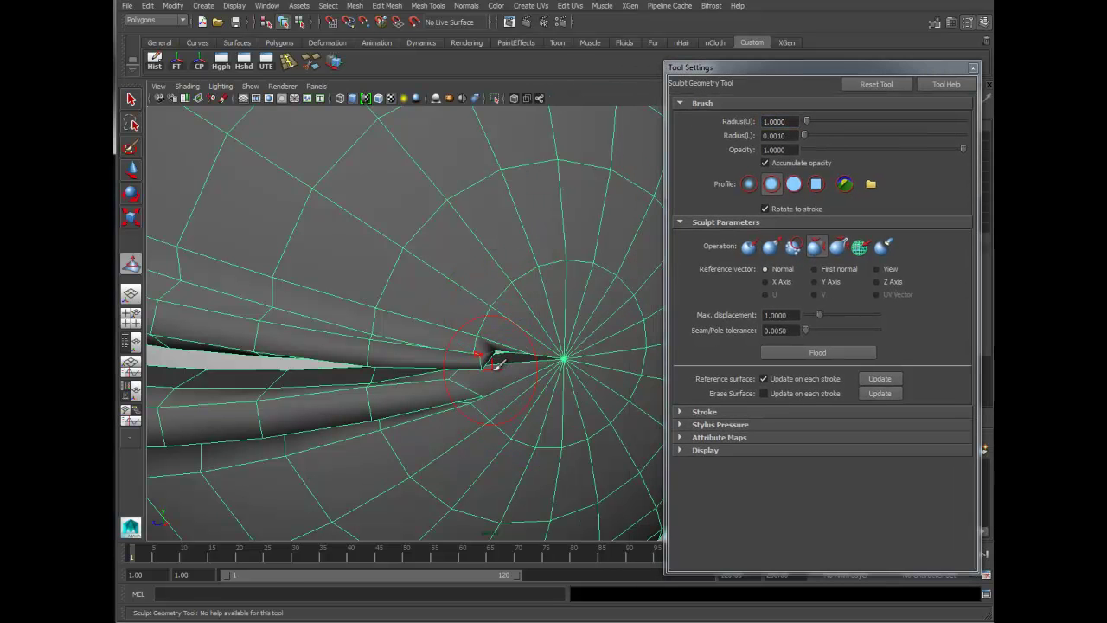
- Relax the pinched geometry at the slit's corner and along the neighbouring lid rims with the sculpt brush
{"action": "mouse_move", "coordinate": [490, 348]}
{"action": "left_mouse_down"}
{"action": "mouse_move", "coordinate": [461, 358]}
{"action": "mouse_move", "coordinate": [457, 329]}
{"action": "mouse_move", "coordinate": [452, 378]}
{"action": "mouse_move", "coordinate": [482, 356]}
{"action": "mouse_move", "coordinate": [511, 361]}
{"action": "left_mouse_up"}
{"action": "left_click_drag", "start_coordinate": [590, 218], "coordinate": [595, 214]}
{"action": "middle_click_drag", "start_coordinate": [593, 223], "coordinate": [502, 319], "text": "alt"}
{"action": "mouse_move", "coordinate": [499, 284]}
{"action": "left_mouse_down"}
{"action": "mouse_move", "coordinate": [467, 291]}
{"action": "mouse_move", "coordinate": [479, 317]}
{"action": "left_mouse_up"}
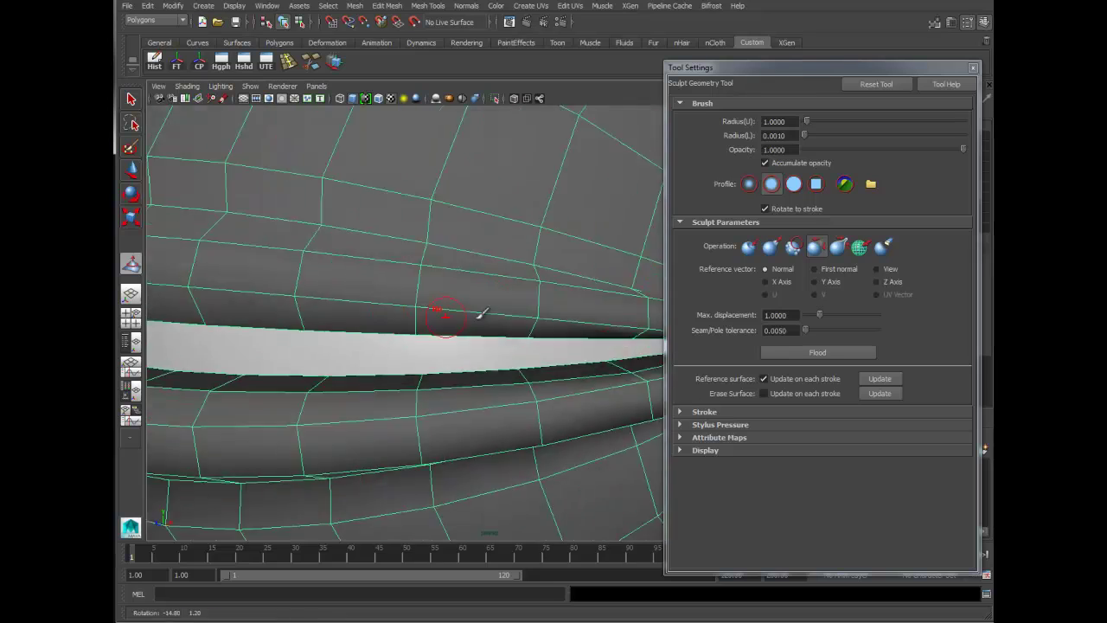
{"action": "right_click_drag", "start_coordinate": [479, 316], "coordinate": [309, 318], "text": "alt"}
{"action": "left_click_drag", "start_coordinate": [489, 318], "coordinate": [536, 166], "text": "alt"}
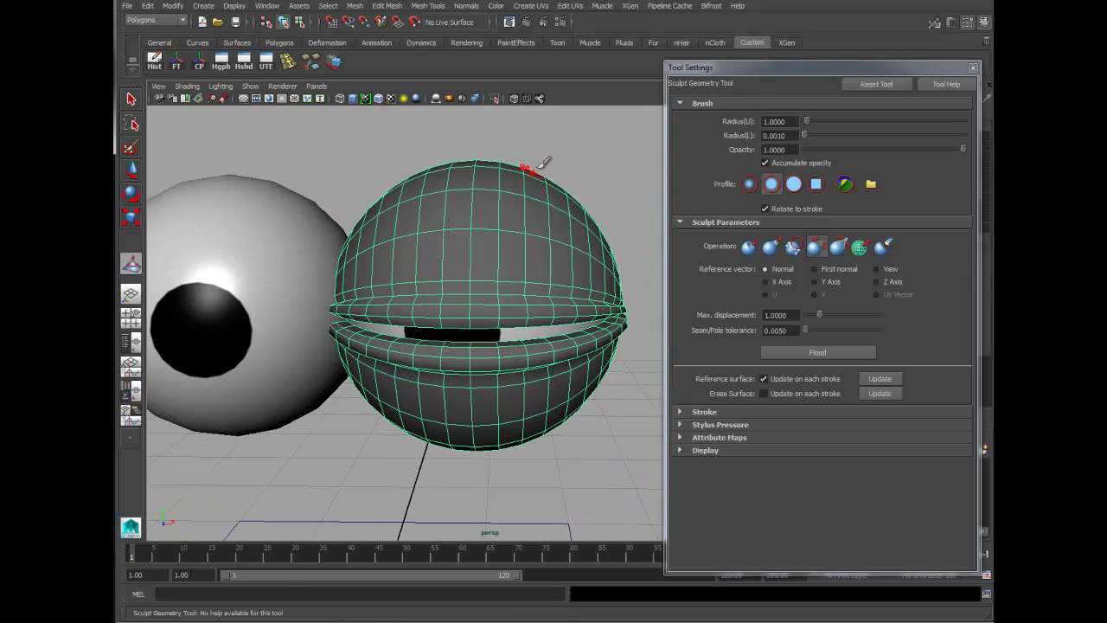
- Isolate the eyelid in the view and relax the pinched geometry at the slit's opposite corner
{"action": "left_click", "coordinate": [494, 99]}
{"action": "mouse_move", "coordinate": [425, 317]}
{"action": "left_mouse_down", "text": "alt"}
{"action": "mouse_move", "coordinate": [400, 309]}
{"action": "mouse_move", "coordinate": [432, 326]}
{"action": "left_mouse_up", "text": "alt"}
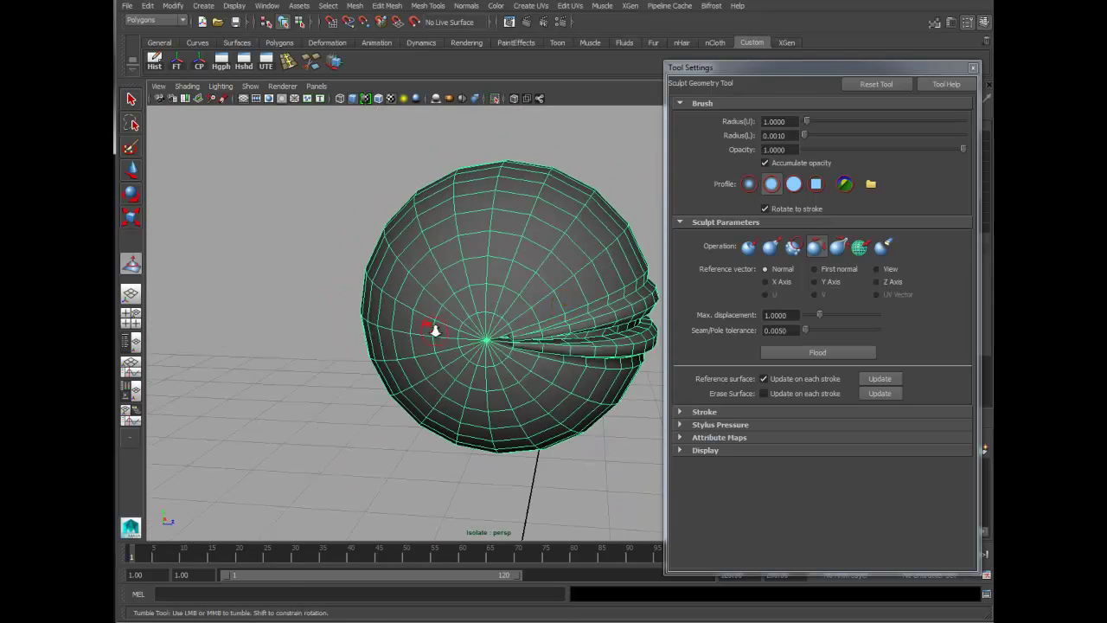
{"action": "right_click_drag", "start_coordinate": [432, 326], "coordinate": [557, 355], "text": "alt"}
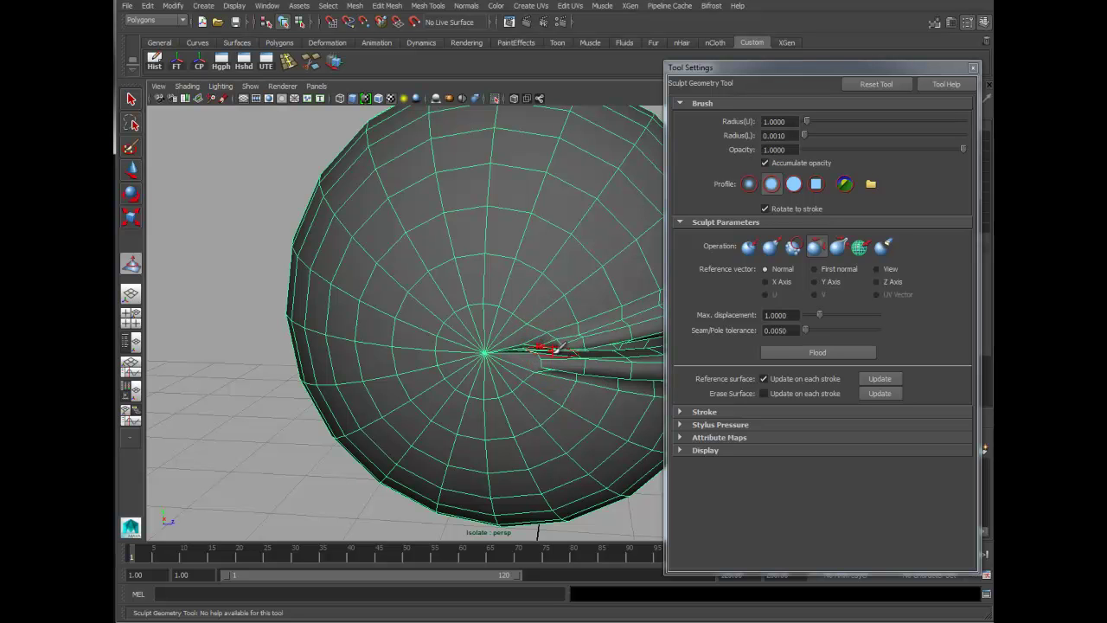
{"action": "left_click_drag", "start_coordinate": [561, 377], "coordinate": [542, 351], "text": "alt"}
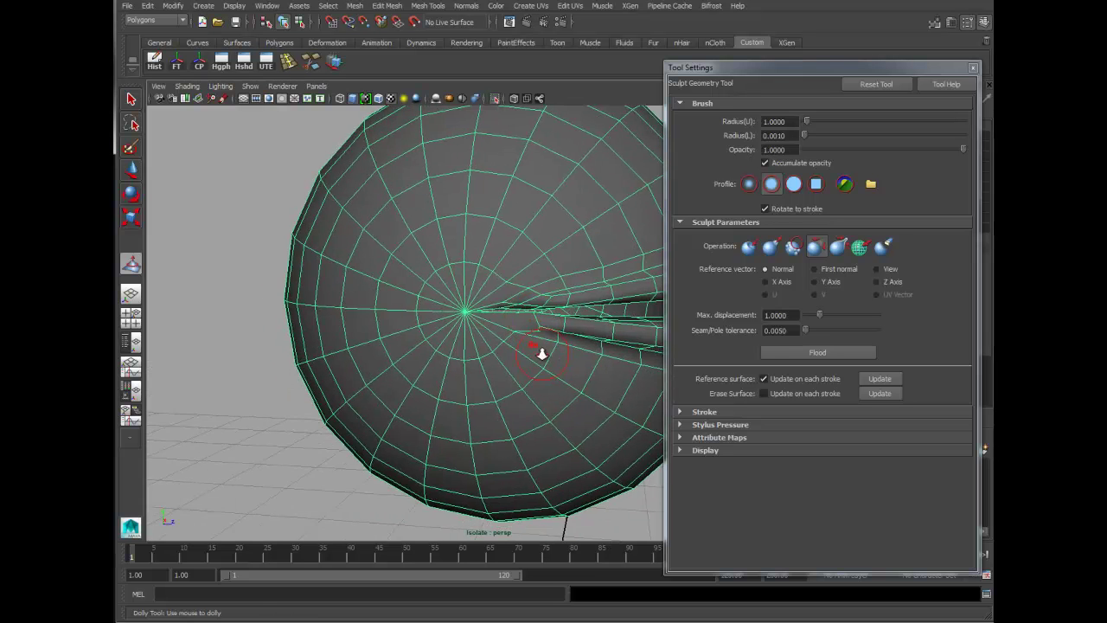
{"action": "right_click_drag", "start_coordinate": [541, 351], "coordinate": [626, 373], "text": "alt"}
{"action": "middle_click_drag", "start_coordinate": [597, 337], "coordinate": [524, 370], "text": "alt"}
{"action": "mouse_move", "coordinate": [520, 363]}
{"action": "left_mouse_down", "text": "alt"}
{"action": "mouse_move", "coordinate": [285, 371]}
{"action": "mouse_move", "coordinate": [304, 360]}
{"action": "left_mouse_up", "text": "alt"}
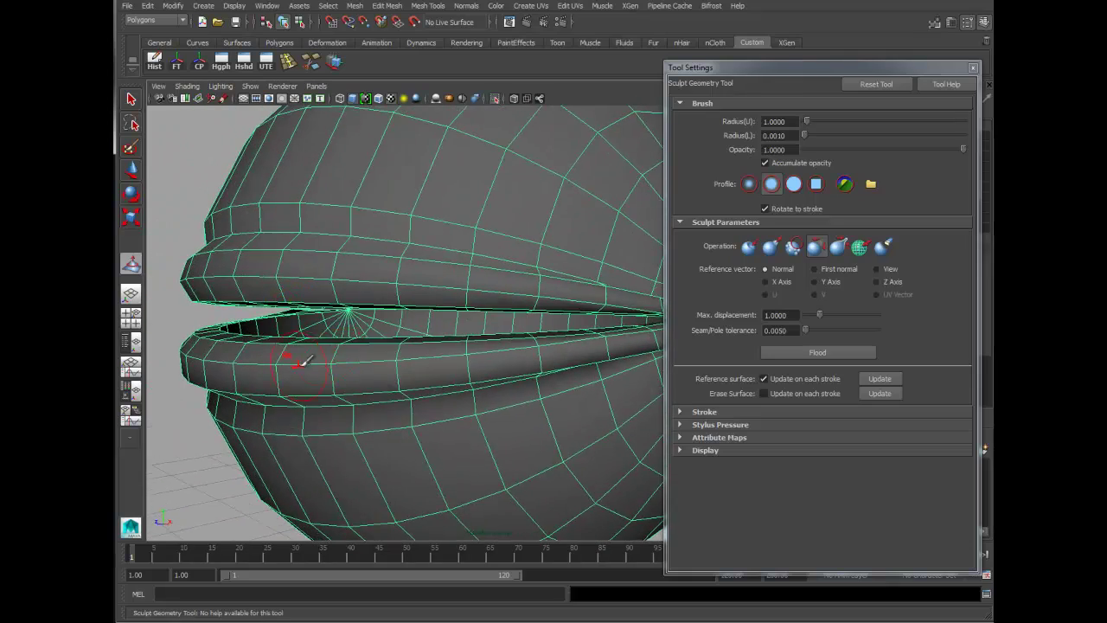
- Leave the Sculpt Geometry Tool for the Move Tool and close the sculpt tool settings
{"action": "left_click", "coordinate": [131, 170]}
{"action": "right_click_drag", "start_coordinate": [313, 346], "coordinate": [223, 366], "text": "alt"}
{"action": "left_click_drag", "start_coordinate": [548, 360], "coordinate": [666, 296], "text": "alt"}
{"action": "left_click", "coordinate": [972, 67]}
{"action": "left_click_drag", "start_coordinate": [407, 337], "coordinate": [535, 339], "text": "alt"}
{"action": "left_click_drag", "start_coordinate": [568, 372], "coordinate": [501, 352], "text": "alt"}
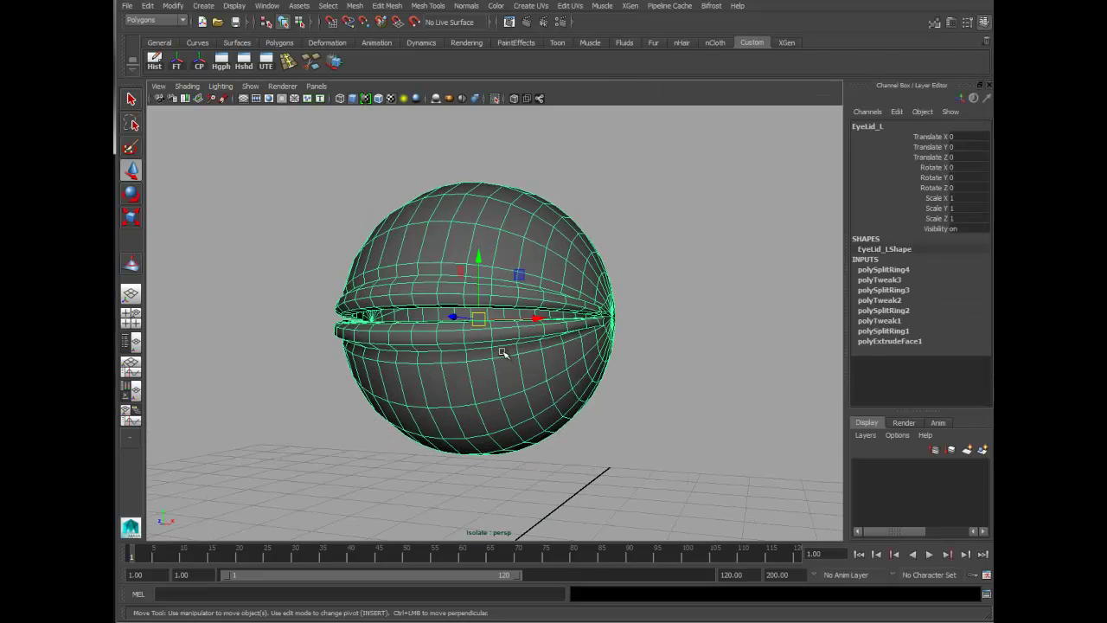
- Delete the strip of inner-shell faces above the slit and the matching strip below it, both running out from the pole
{"action": "left_click_drag", "start_coordinate": [416, 356], "coordinate": [482, 358], "text": "alt"}
{"action": "right_click_drag", "start_coordinate": [482, 358], "coordinate": [862, 386], "text": "alt"}
{"action": "left_click_drag", "start_coordinate": [596, 373], "coordinate": [697, 393], "text": "alt"}
{"action": "middle_click_drag", "start_coordinate": [695, 387], "coordinate": [534, 365], "text": "alt"}
{"action": "left_click_drag", "start_coordinate": [529, 333], "coordinate": [587, 318], "text": "alt"}
{"action": "left_click_drag", "start_coordinate": [646, 269], "coordinate": [677, 299], "text": "alt"}
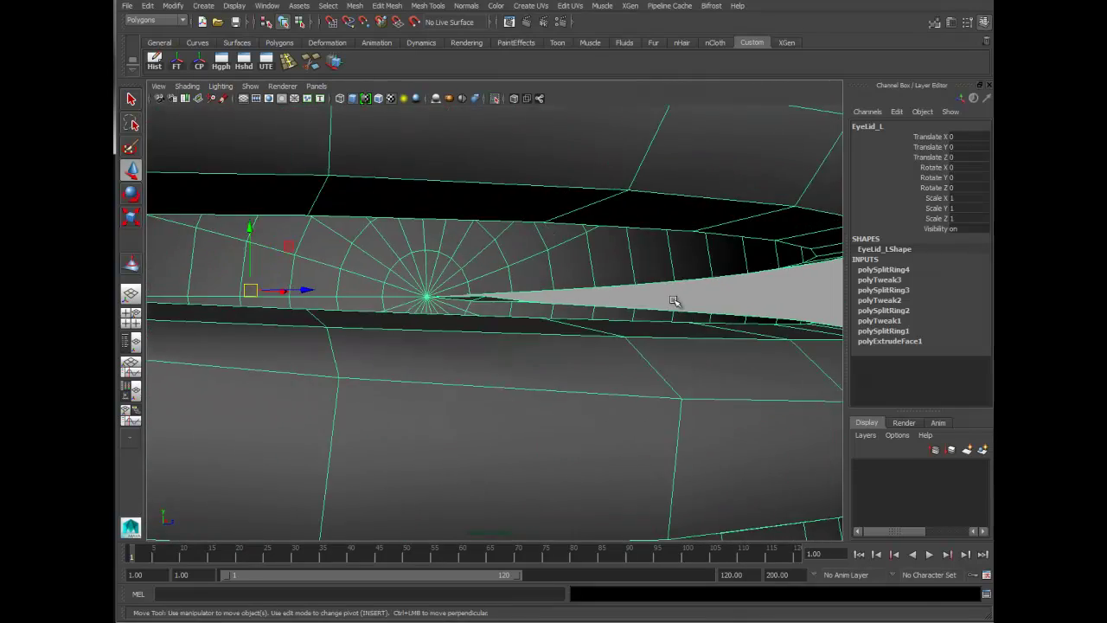
{"action": "right_click_drag", "start_coordinate": [528, 303], "coordinate": [680, 326], "text": "alt"}
{"action": "left_click_drag", "start_coordinate": [679, 325], "coordinate": [439, 271], "text": "alt"}
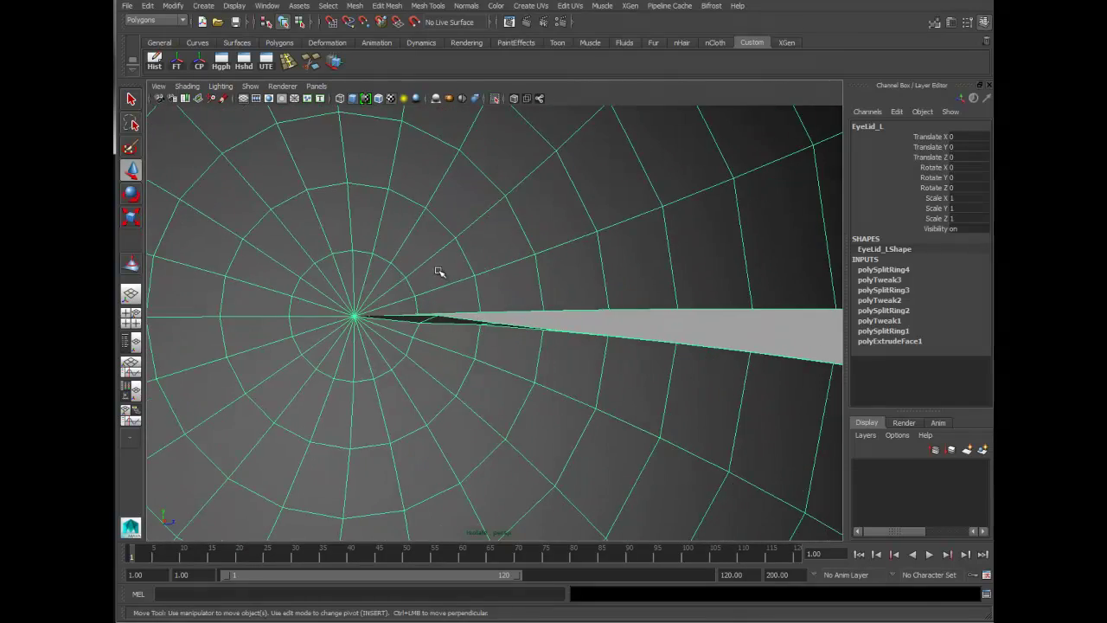
{"action": "right_click_drag", "start_coordinate": [419, 292], "coordinate": [404, 316]}
{"action": "left_click", "coordinate": [438, 275]}
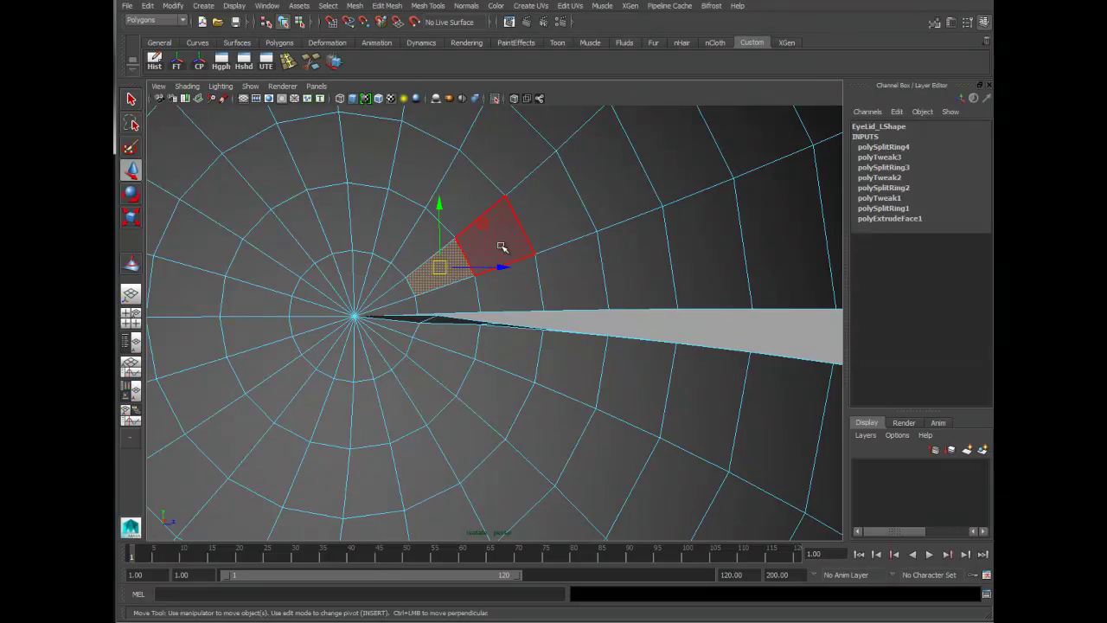
{"action": "left_click", "coordinate": [499, 248], "text": "shift"}
{"action": "double_click", "coordinate": [499, 249], "text": "shift"}
{"action": "key", "text": "Delete"}
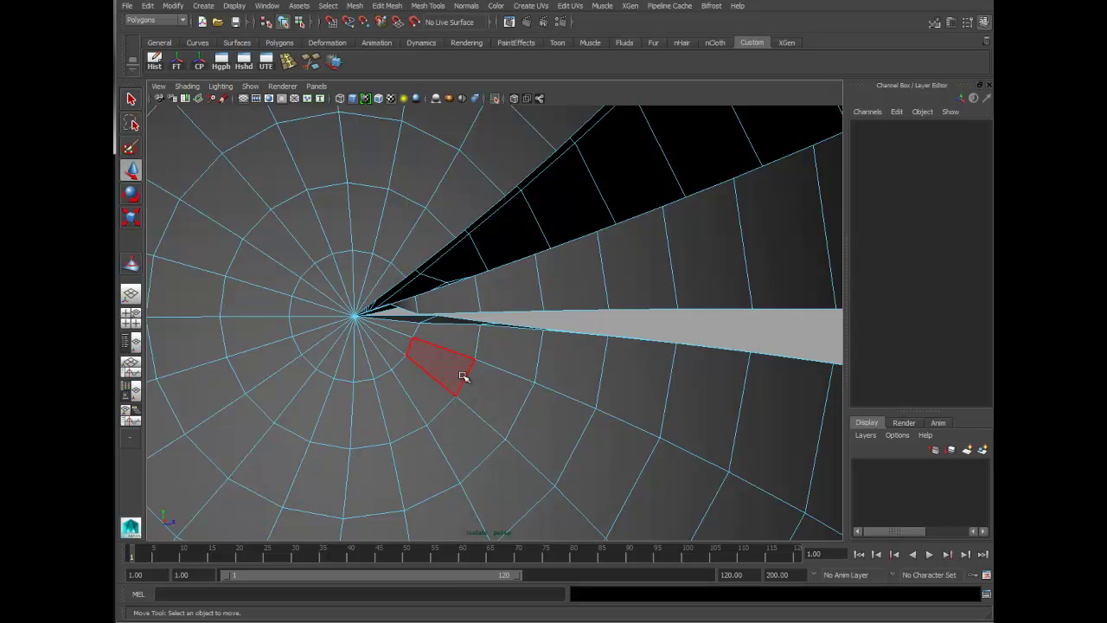
{"action": "left_click", "coordinate": [403, 344]}
{"action": "double_click", "coordinate": [434, 365], "text": "shift"}
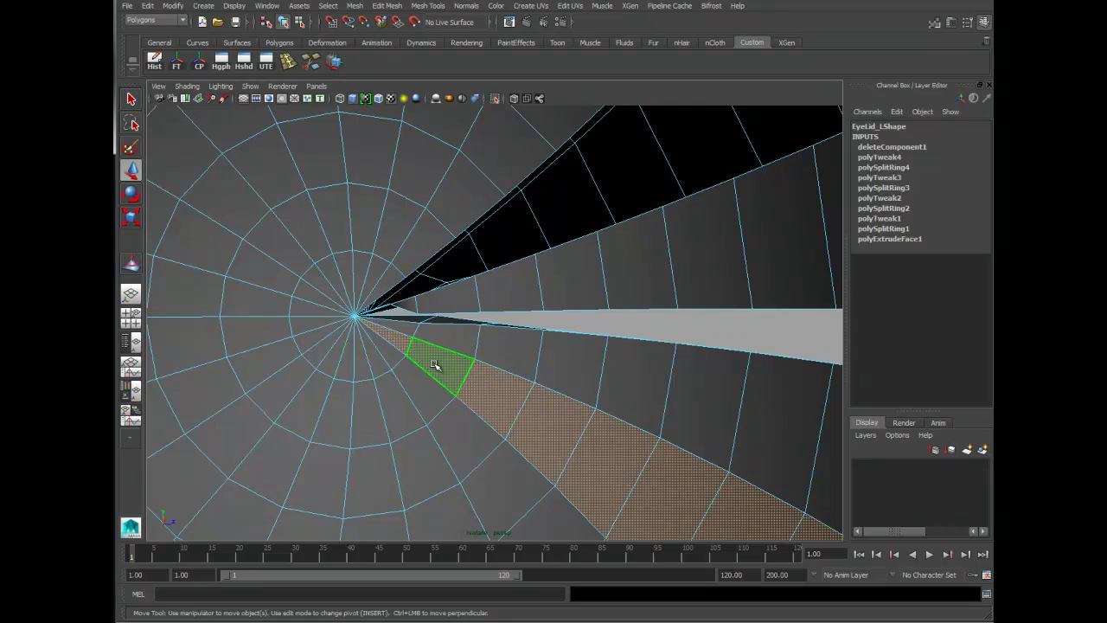
{"action": "key", "text": "Delete"}
- Delete the second ring of inner-shell faces around the pole at the slit's corner
{"action": "left_click", "coordinate": [386, 342]}
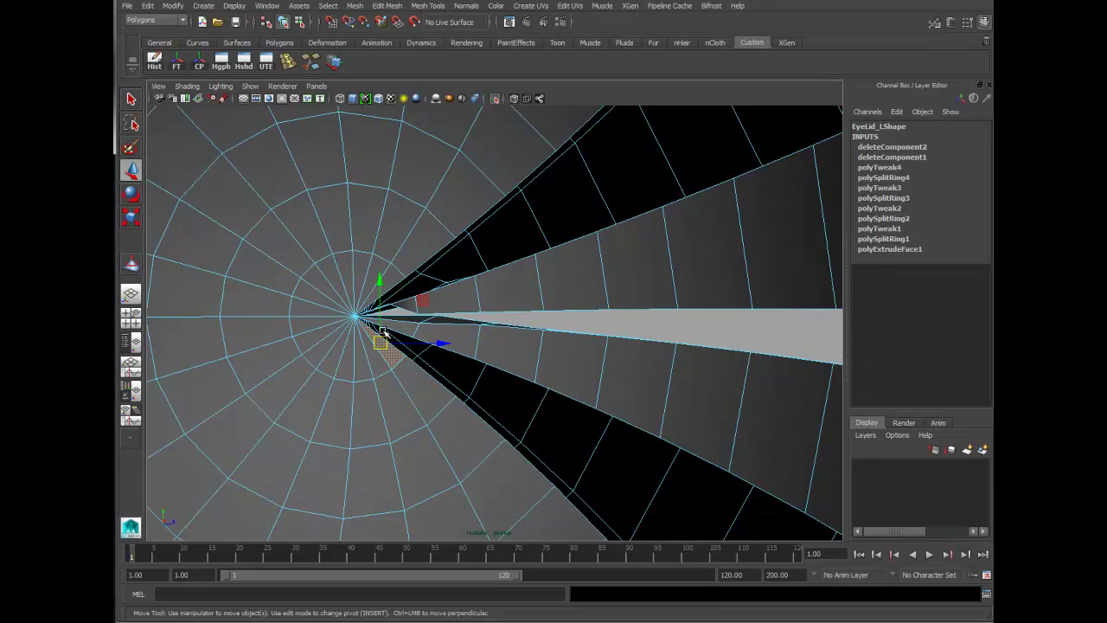
{"action": "left_click", "coordinate": [424, 395]}
{"action": "double_click", "coordinate": [418, 252], "text": "shift"}
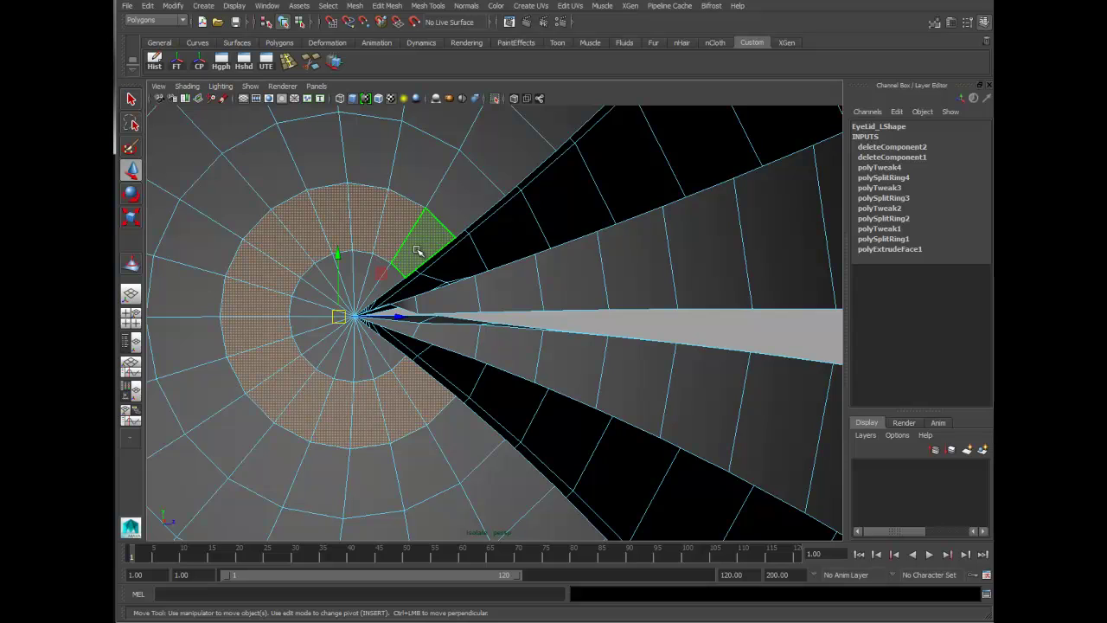
{"action": "key", "text": "Delete"}
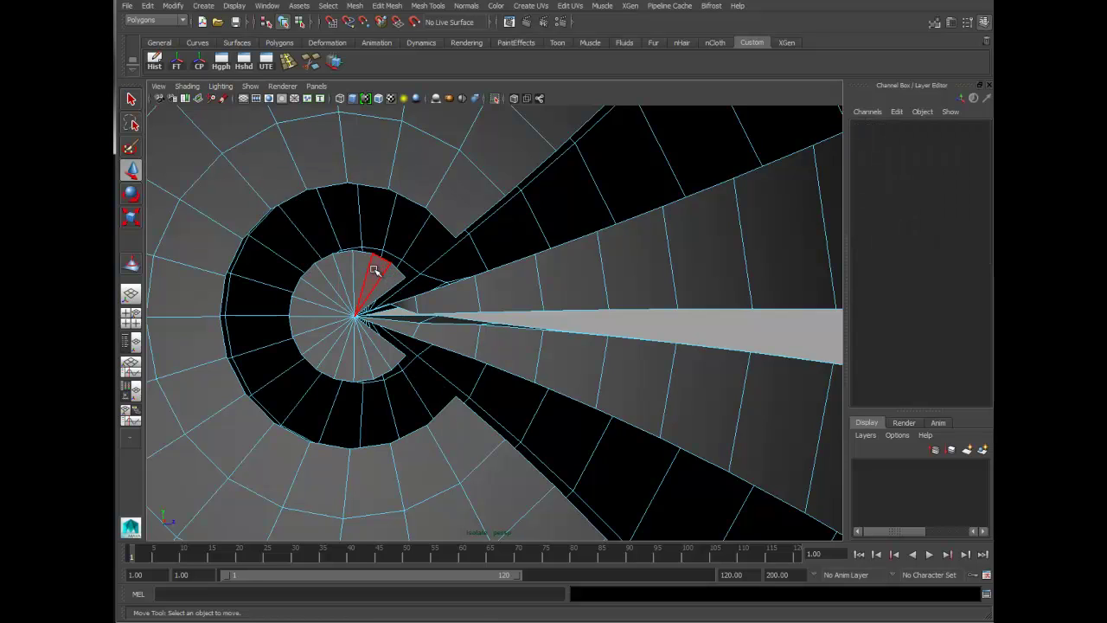
- Delete the upper and outer triangles of the inner-shell fan remaining around the pole
{"action": "left_click", "coordinate": [386, 277]}
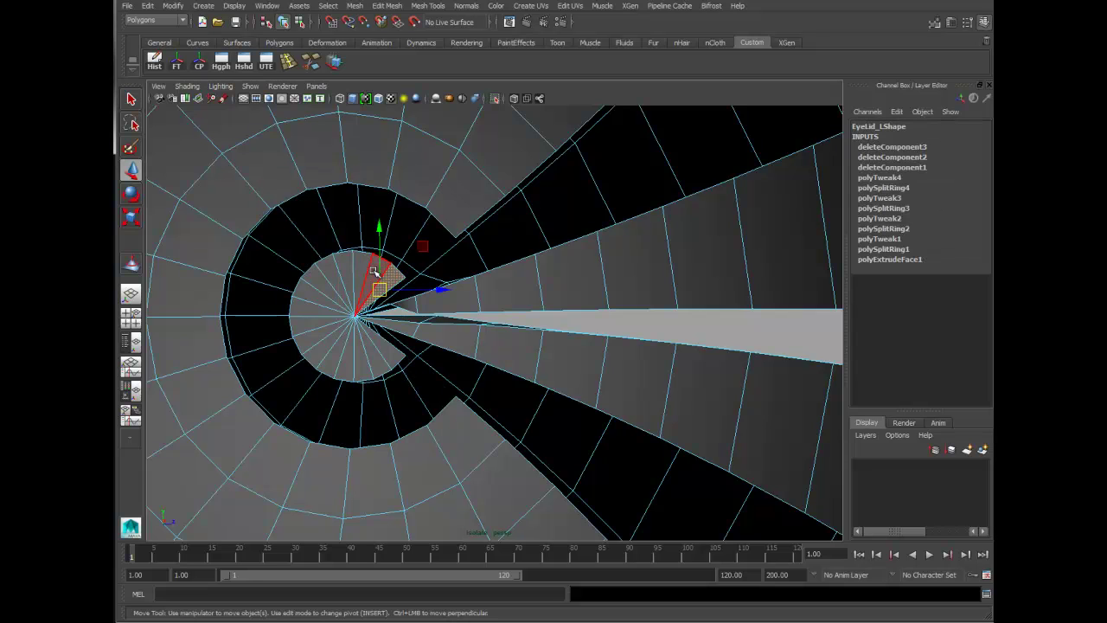
{"action": "left_click", "coordinate": [361, 270], "text": "shift"}
{"action": "left_click", "coordinate": [348, 272], "text": "shift"}
{"action": "left_click", "coordinate": [337, 277], "text": "shift"}
{"action": "left_click", "coordinate": [320, 296], "text": "shift"}
{"action": "left_click", "coordinate": [311, 310], "text": "shift"}
{"action": "left_click", "coordinate": [309, 328], "text": "shift"}
{"action": "left_click", "coordinate": [323, 350], "text": "shift"}
{"action": "left_click", "coordinate": [320, 350], "text": "shift"}
{"action": "left_click", "coordinate": [315, 337], "text": "shift"}
{"action": "key", "text": "Delete"}
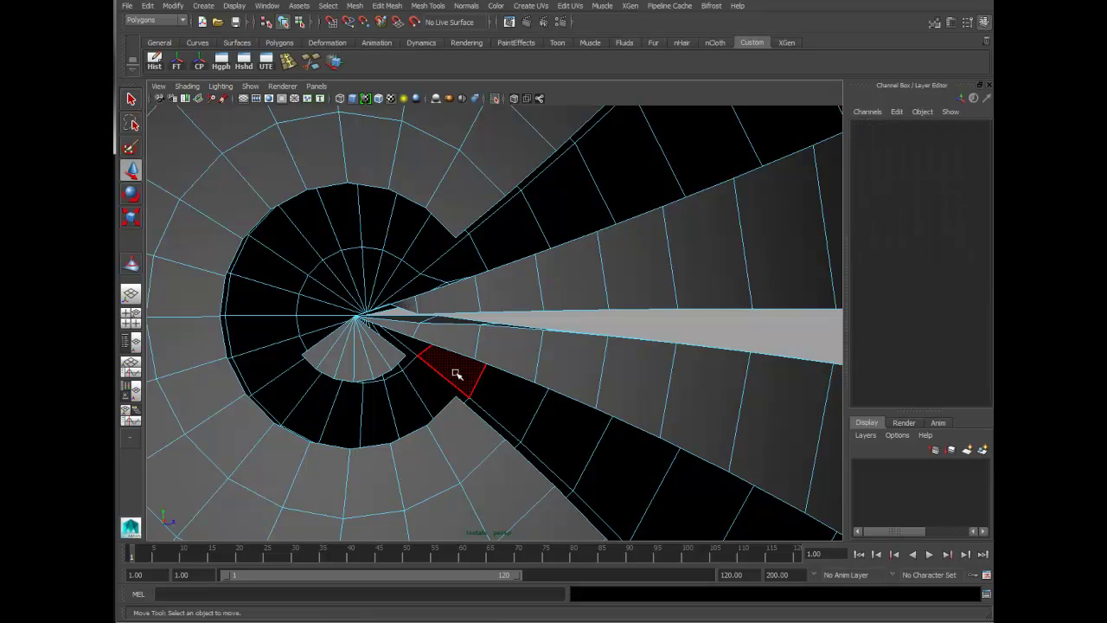
- Delete the remaining lower triangles of the same inner-shell pole fan
{"action": "left_click", "coordinate": [327, 359]}
{"action": "key", "text": "Delete"}
{"action": "left_click", "coordinate": [333, 362]}
{"action": "key", "text": "Delete"}
{"action": "left_click", "coordinate": [347, 366]}
{"action": "key", "text": "Delete"}
{"action": "left_click", "coordinate": [363, 368]}
{"action": "key", "text": "Delete"}
{"action": "left_click", "coordinate": [379, 369]}
{"action": "left_click", "coordinate": [392, 356]}
{"action": "key", "text": "Delete"}
- Delete the upper triangles of the inner-shell fan around the pole at the slit's opposite corner
{"action": "left_click_drag", "start_coordinate": [465, 413], "coordinate": [731, 410], "text": "alt"}
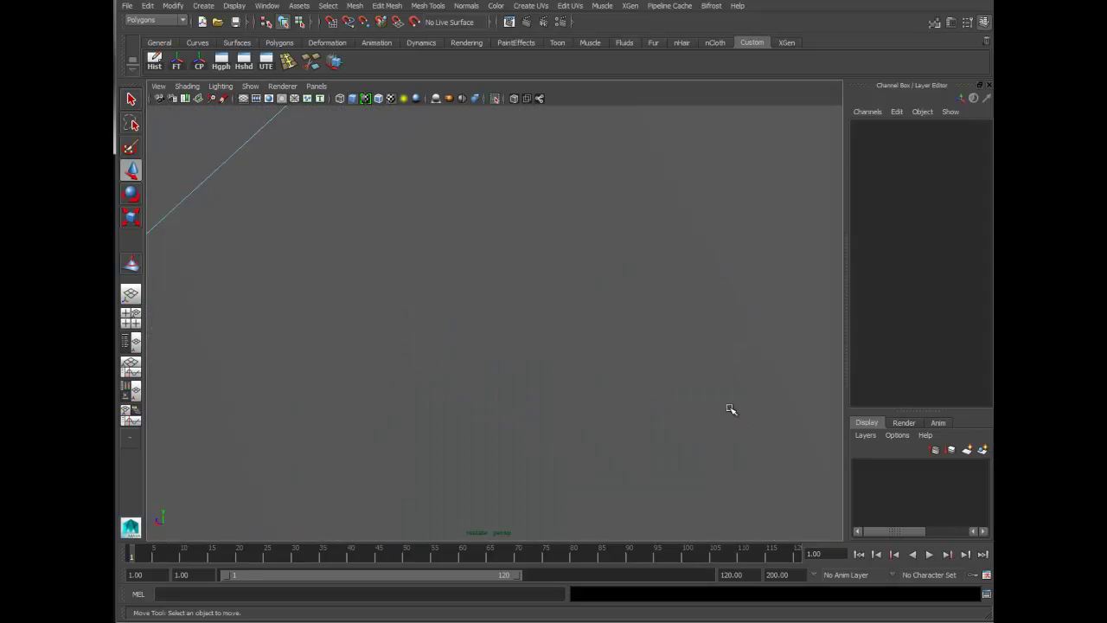
{"action": "right_click_drag", "start_coordinate": [732, 410], "coordinate": [464, 415], "text": "alt"}
{"action": "middle_click_drag", "start_coordinate": [570, 414], "coordinate": [400, 415], "text": "alt"}
{"action": "right_click_drag", "start_coordinate": [536, 412], "coordinate": [666, 411], "text": "alt"}
{"action": "middle_click_drag", "start_coordinate": [680, 300], "coordinate": [634, 300], "text": "alt"}
{"action": "key", "text": "w"}
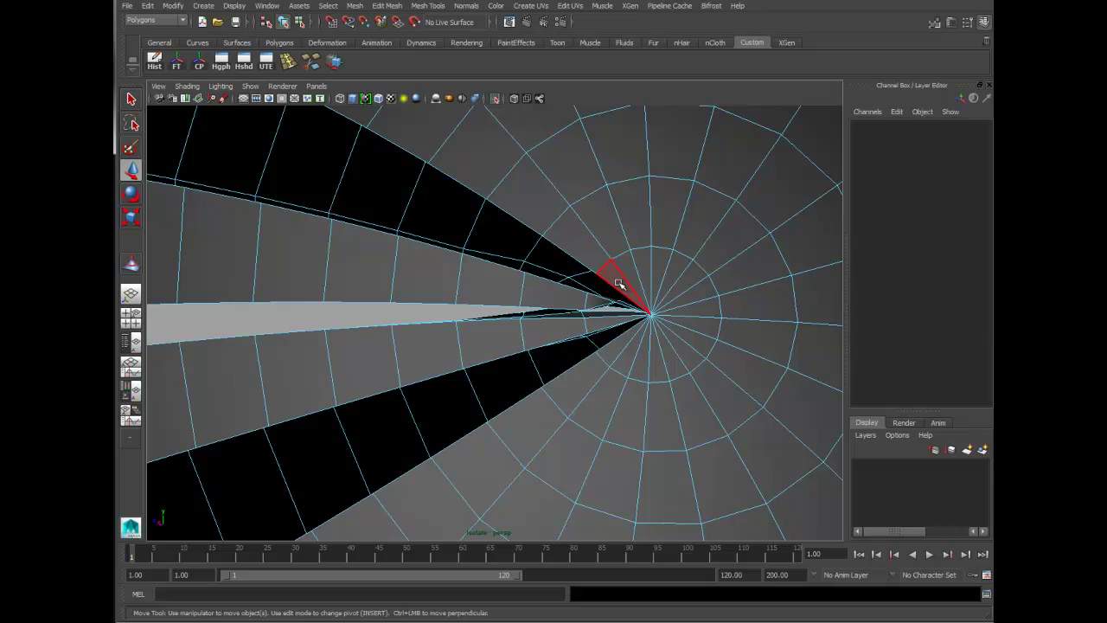
{"action": "left_click", "coordinate": [621, 286]}
{"action": "key", "text": "Delete"}
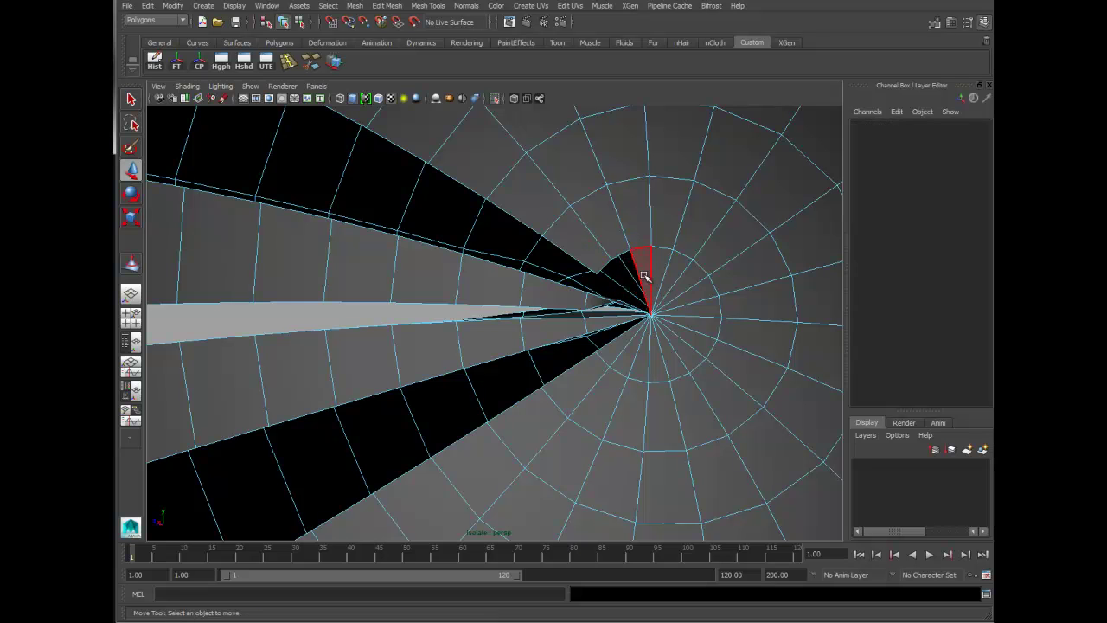
{"action": "left_click", "coordinate": [681, 270]}
{"action": "key", "text": "Delete"}
{"action": "left_click", "coordinate": [699, 296]}
{"action": "key", "text": "Delete"}
- Delete the remaining lower triangles of the inner-shell fan at the opposite pole
{"action": "left_click", "coordinate": [698, 329]}
{"action": "key", "text": "Delete"}
{"action": "left_click", "coordinate": [697, 347]}
{"action": "key", "text": "Delete"}
{"action": "left_click", "coordinate": [689, 364]}
{"action": "key", "text": "Delete"}
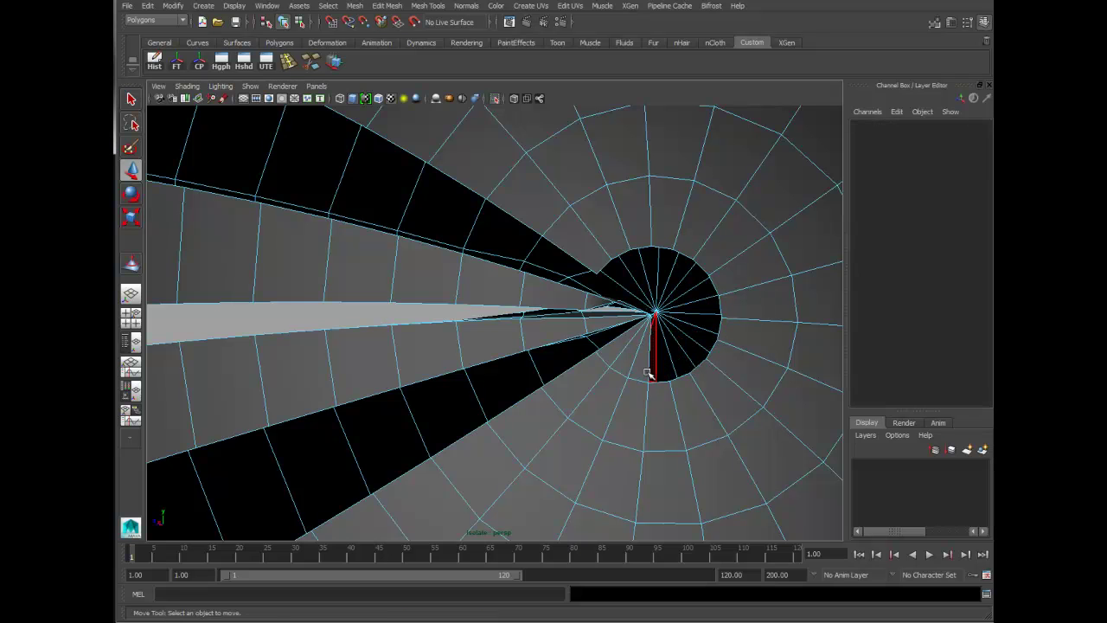
{"action": "left_click", "coordinate": [644, 371]}
{"action": "key", "text": "Delete"}
{"action": "left_click", "coordinate": [629, 368]}
{"action": "key", "text": "Delete"}
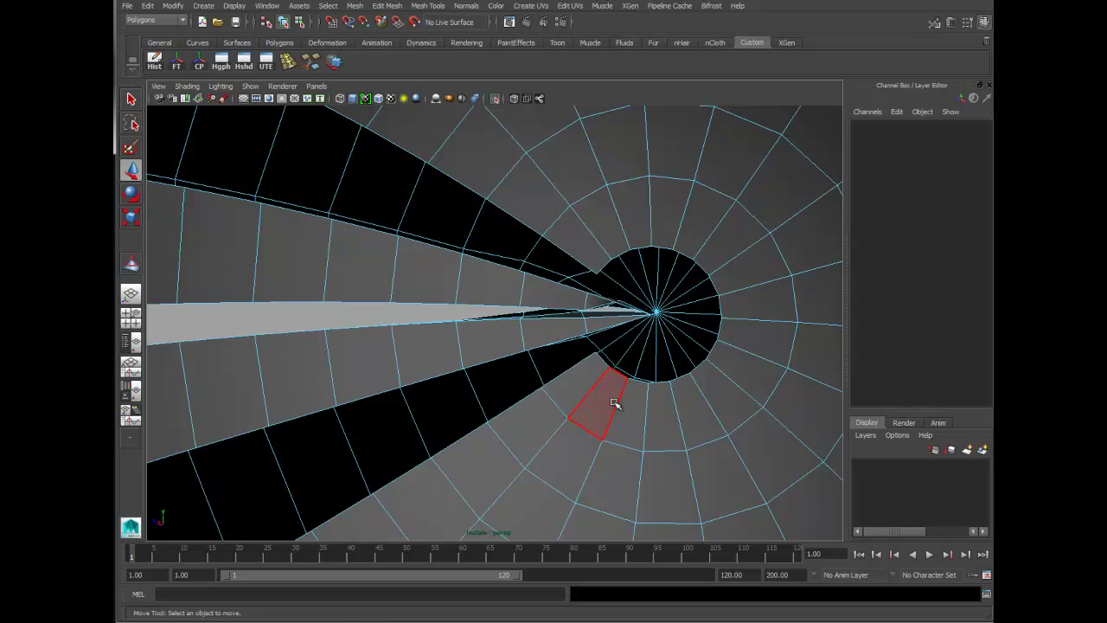
- Delete the now separated rest of the inner shell, leaving the outer shell and the faces lining the slit
{"action": "left_click", "coordinate": [640, 446]}
{"action": "scroll", "coordinate": [631, 407], "scroll_direction": "down", "scroll_amount": 5}
{"action": "left_click_drag", "start_coordinate": [457, 376], "coordinate": [657, 340], "text": "alt"}
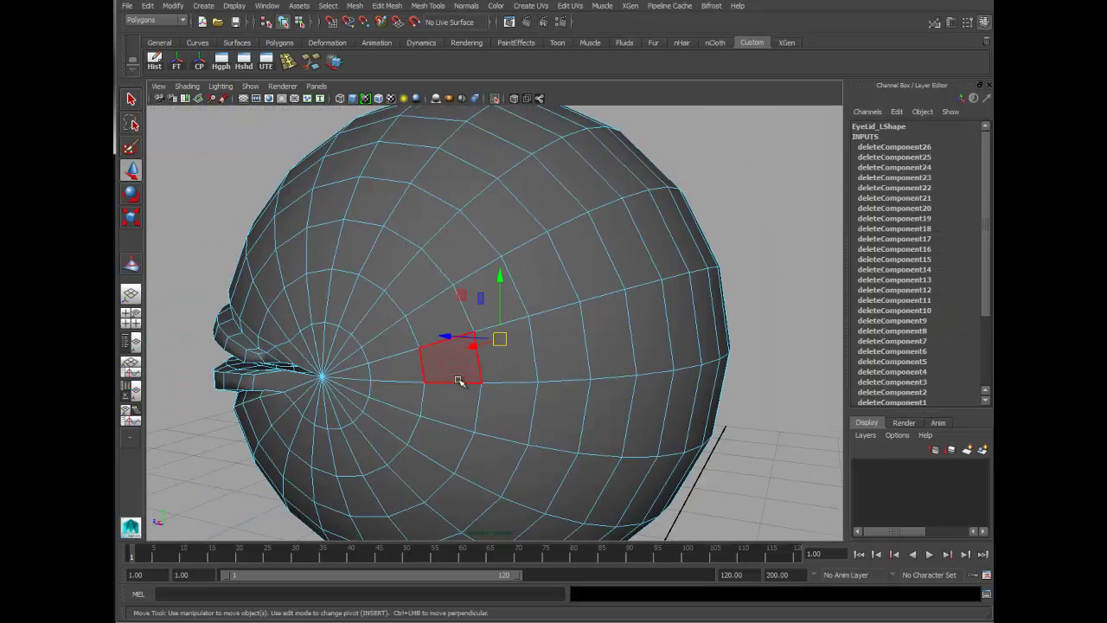
{"action": "key", "text": "Delete"}
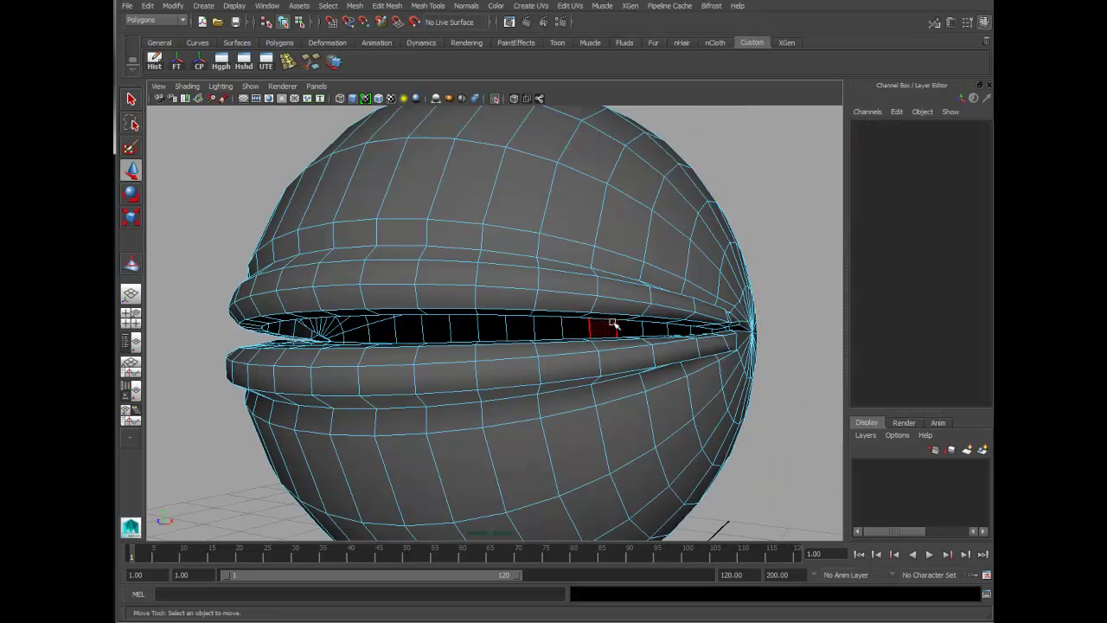
{"action": "scroll", "coordinate": [526, 371], "scroll_direction": "down", "scroll_amount": 5}
{"action": "left_click_drag", "start_coordinate": [525, 371], "coordinate": [350, 352], "text": "alt"}
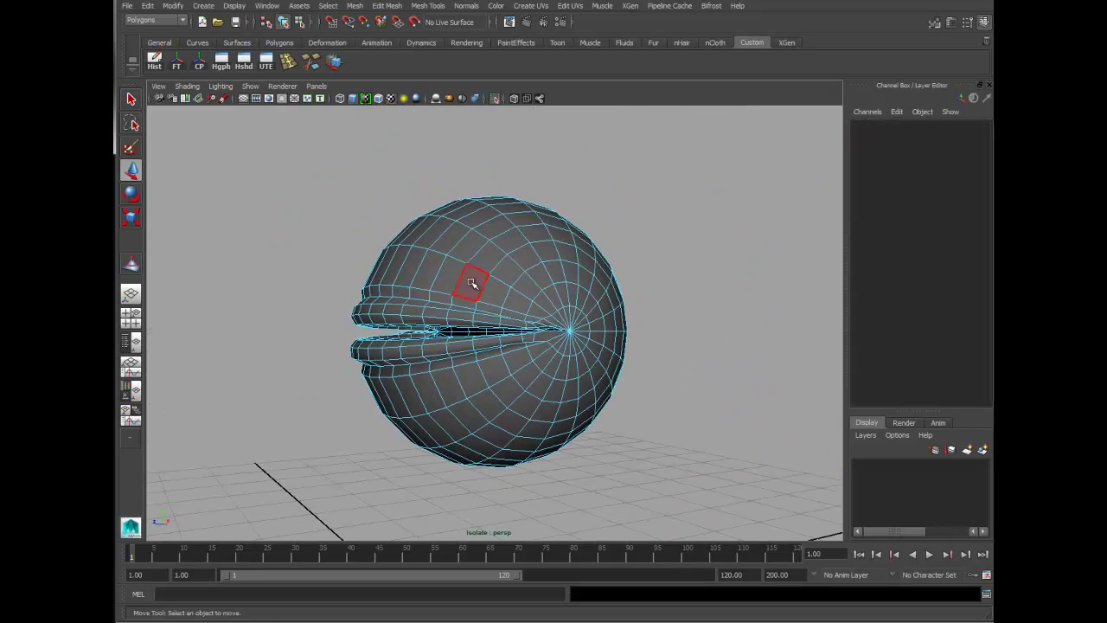
{"action": "left_click_drag", "start_coordinate": [605, 463], "coordinate": [597, 433], "text": "alt"}
{"action": "right_click_drag", "start_coordinate": [597, 432], "coordinate": [496, 431], "text": "alt"}
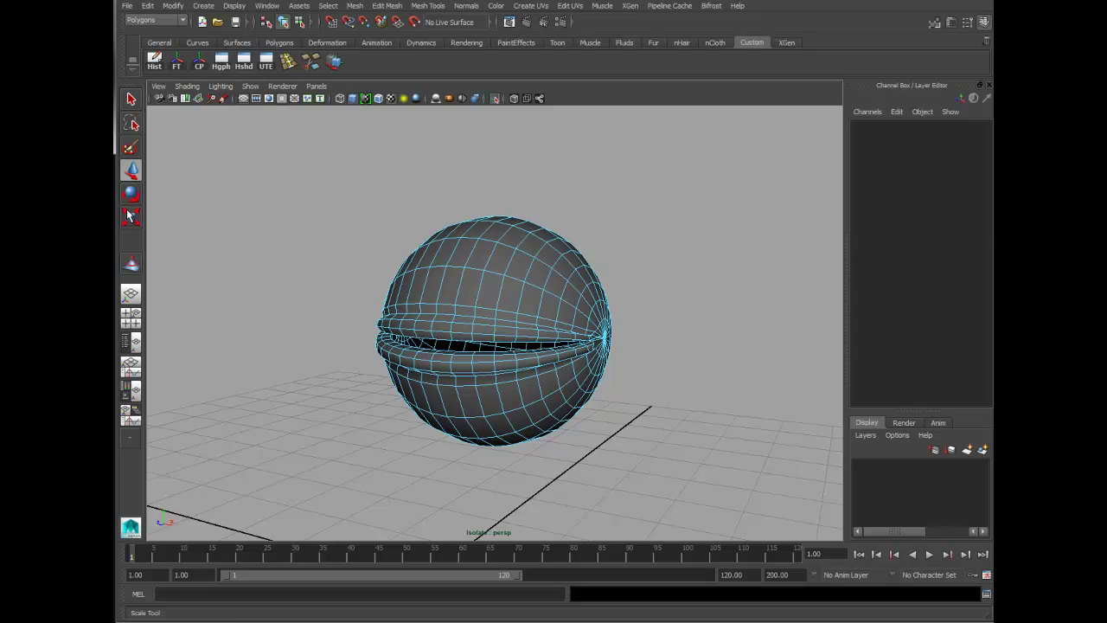
- Return the eyelid to object mode to delete its construction history, and turn off the isolated view
{"action": "right_click_drag", "start_coordinate": [497, 290], "coordinate": [496, 261]}
{"action": "left_click_drag", "start_coordinate": [597, 363], "coordinate": [554, 363], "text": "alt"}
{"action": "left_click", "coordinate": [154, 61]}
{"action": "left_click_drag", "start_coordinate": [692, 272], "coordinate": [697, 348], "text": "alt"}
{"action": "left_click", "coordinate": [497, 98]}
- Place a duplicate of the left eyelid over the right eye at Translate X -20, naming it EyeLid_R
{"action": "right_click_drag", "start_coordinate": [697, 348], "coordinate": [660, 346], "text": "alt"}
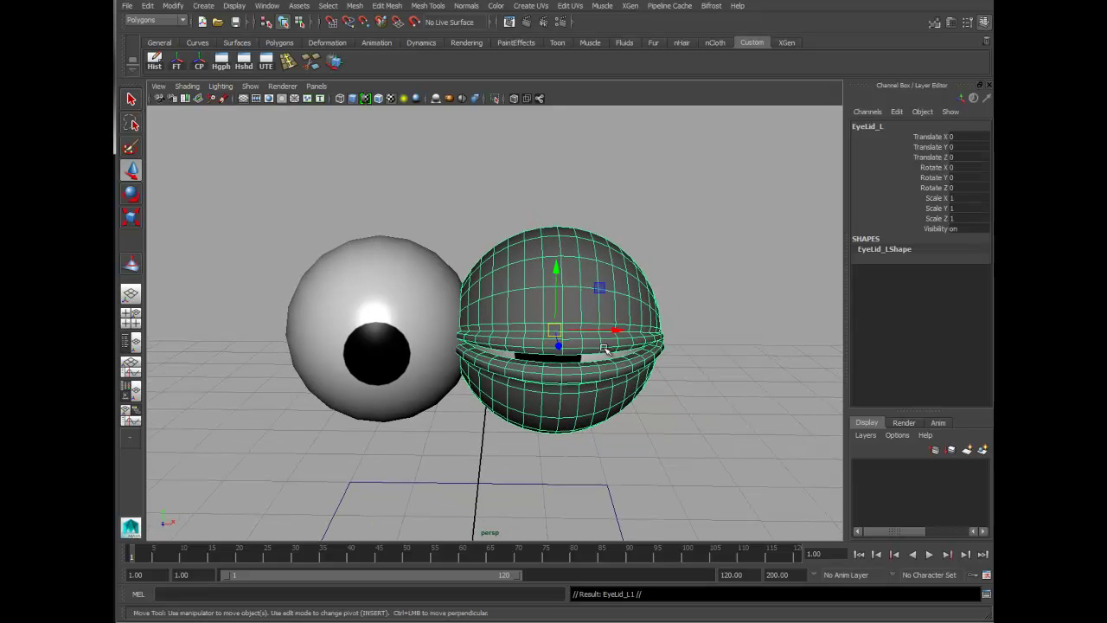
{"action": "key", "text": "ctrl+d"}
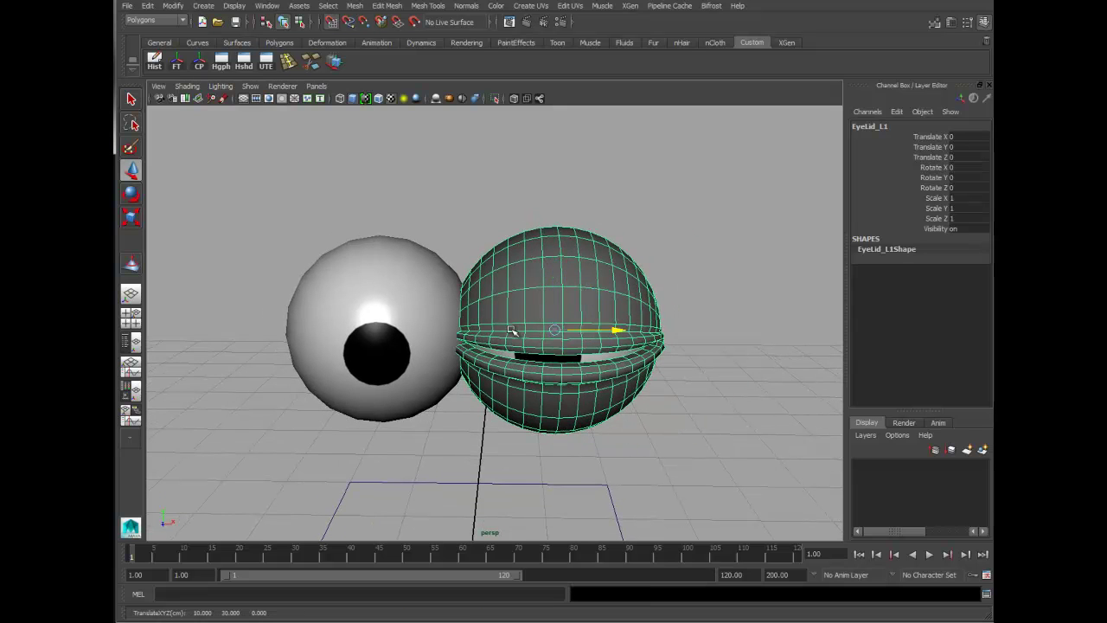
{"action": "left_click_drag", "start_coordinate": [602, 332], "coordinate": [429, 332]}
{"action": "left_click", "coordinate": [907, 127]}
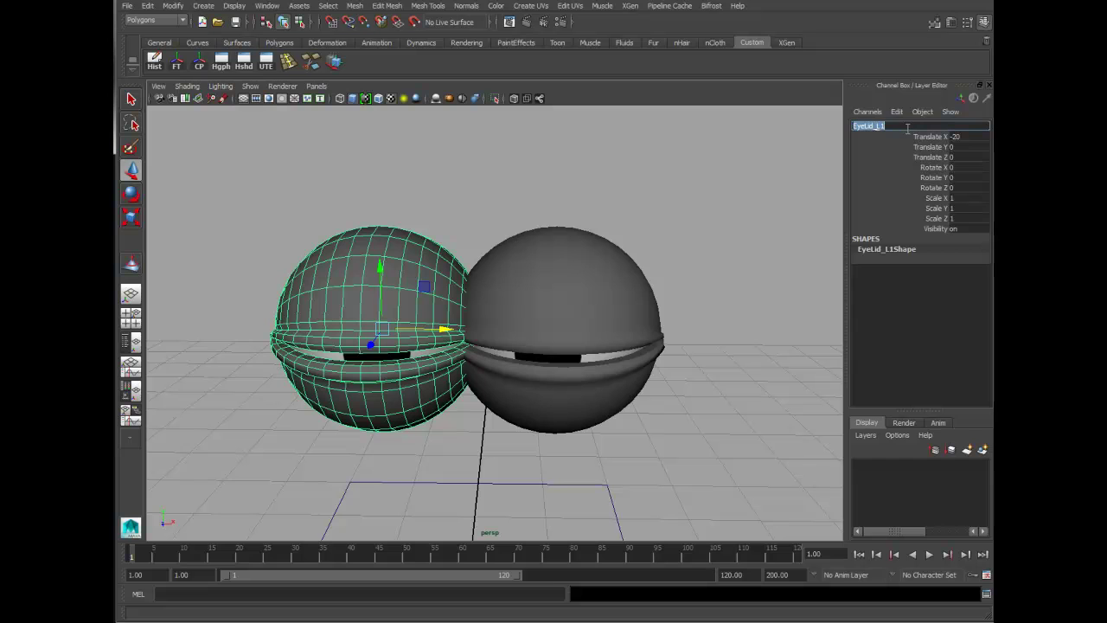
{"action": "type", "text": "EyeLid_R"}
{"action": "key", "text": "Return"}
{"action": "left_click_drag", "start_coordinate": [712, 366], "coordinate": [702, 260], "text": "alt"}
{"action": "left_click", "coordinate": [703, 260]}
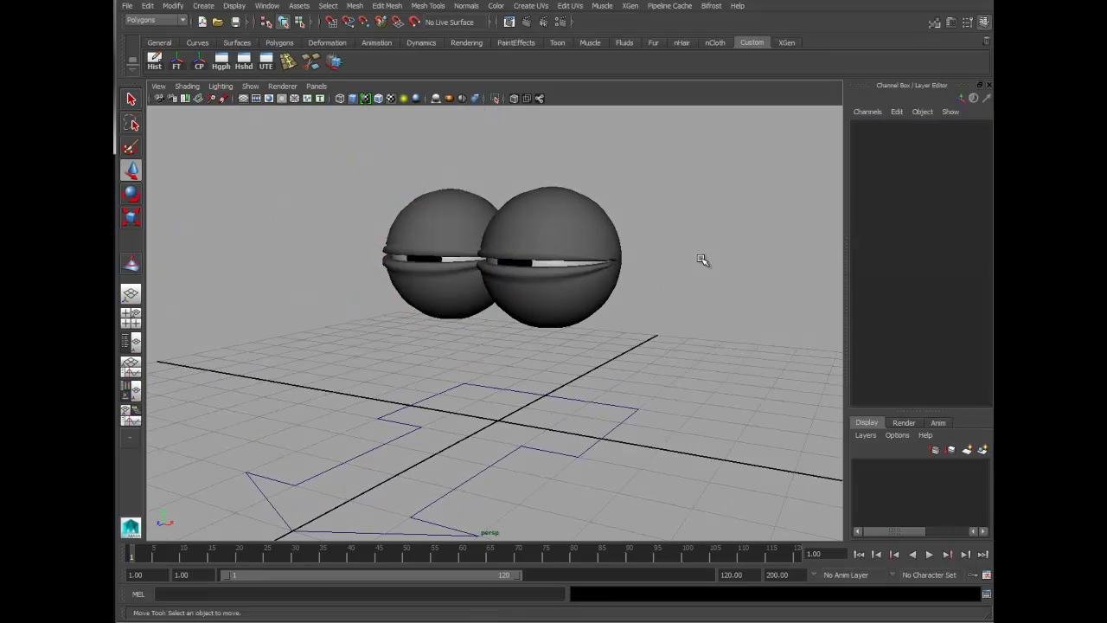
- Rotate both eyelids together slightly downward about the X axis so the slits tilt down at the front
{"action": "left_click_drag", "start_coordinate": [594, 321], "coordinate": [462, 250], "text": "alt"}
{"action": "left_click", "coordinate": [462, 250]}
{"action": "left_click", "coordinate": [547, 237], "text": "shift"}
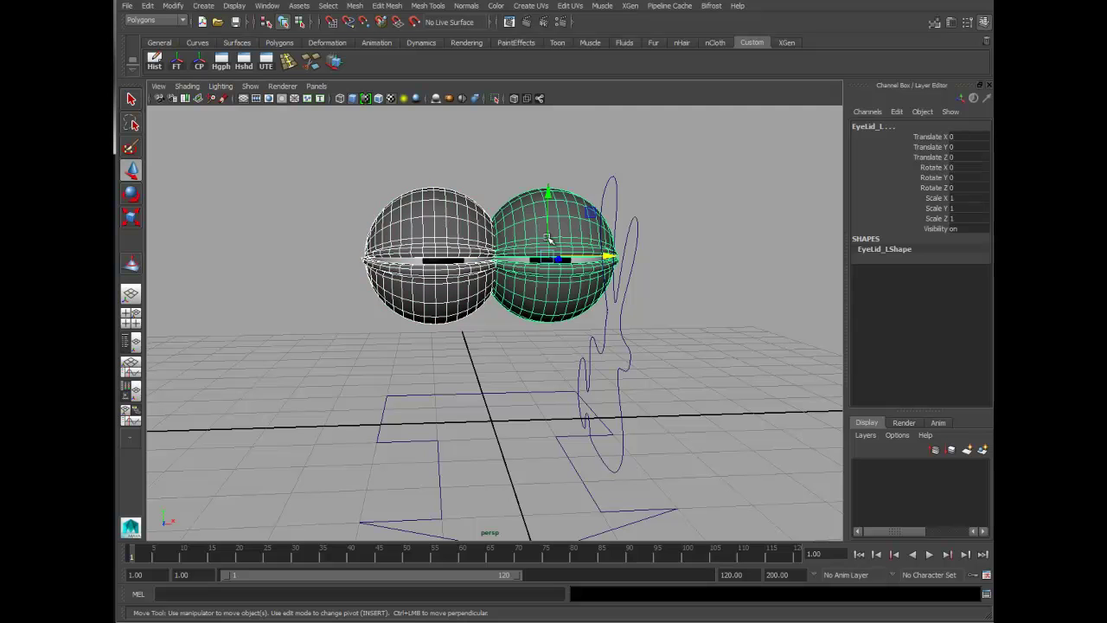
{"action": "key", "text": "r"}
{"action": "key", "text": "e"}
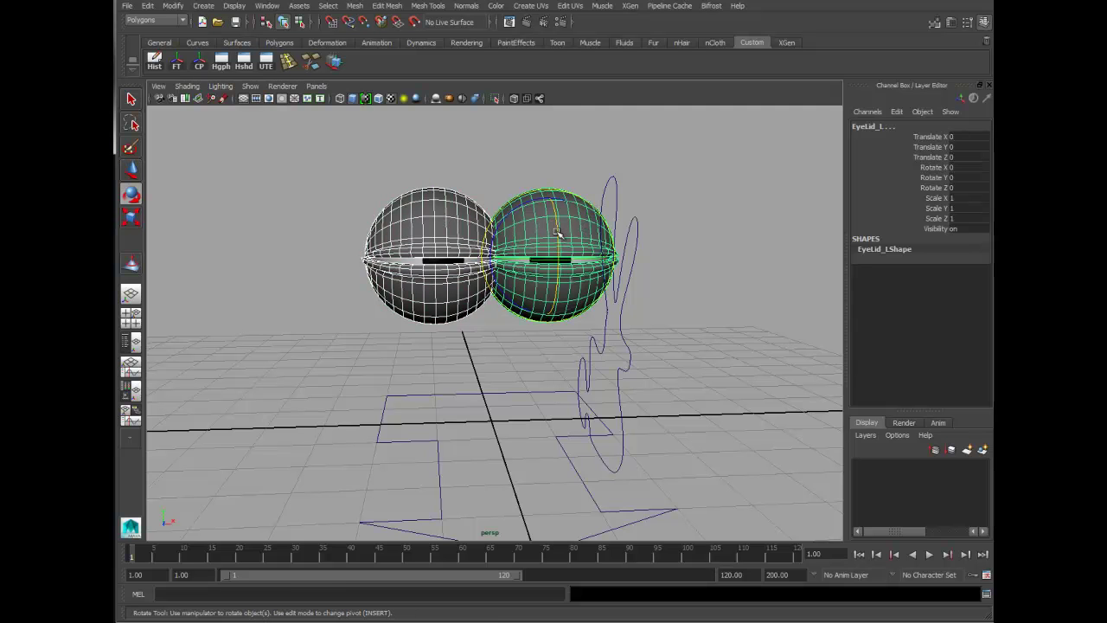
{"action": "left_click_drag", "start_coordinate": [555, 235], "coordinate": [559, 246]}
{"action": "left_click", "coordinate": [751, 251]}
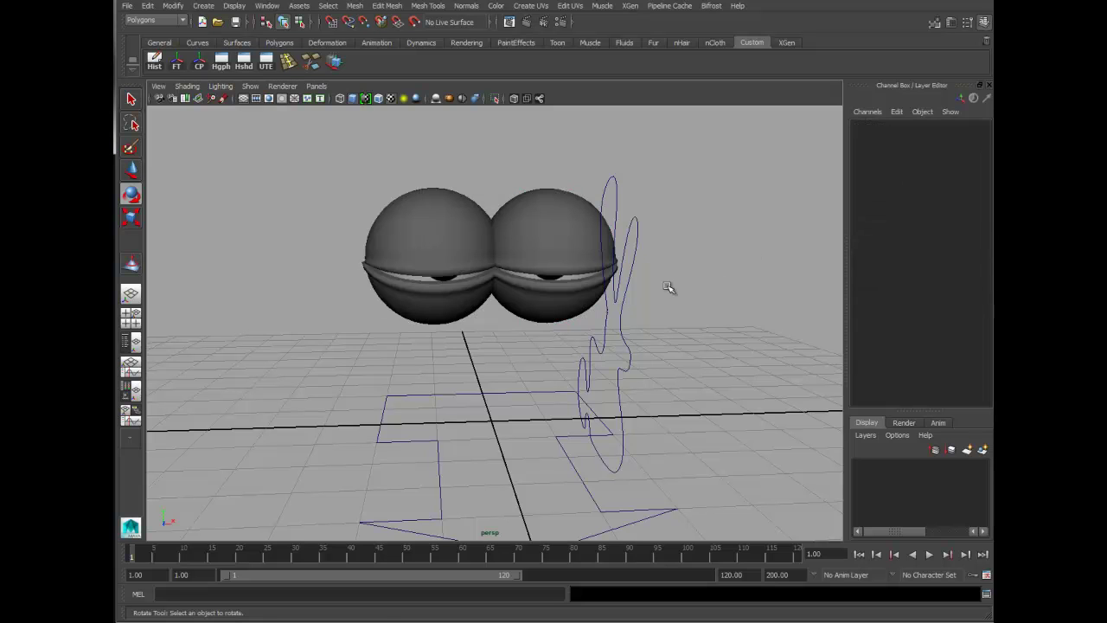
- Freeze the transformations of both eyelids and deselect them
{"action": "left_click", "coordinate": [553, 236]}
{"action": "left_click", "coordinate": [453, 242], "text": "shift"}
{"action": "left_click", "coordinate": [177, 66]}
{"action": "left_click_drag", "start_coordinate": [563, 294], "coordinate": [652, 277], "text": "alt"}
{"action": "left_click", "coordinate": [677, 296]}
- Switch to the Animation menu set and place a single joint on the grid near the origin with the Joint Tool
{"action": "key", "text": "a"}
{"action": "scroll", "coordinate": [597, 252], "scroll_direction": "up", "scroll_amount": 5}
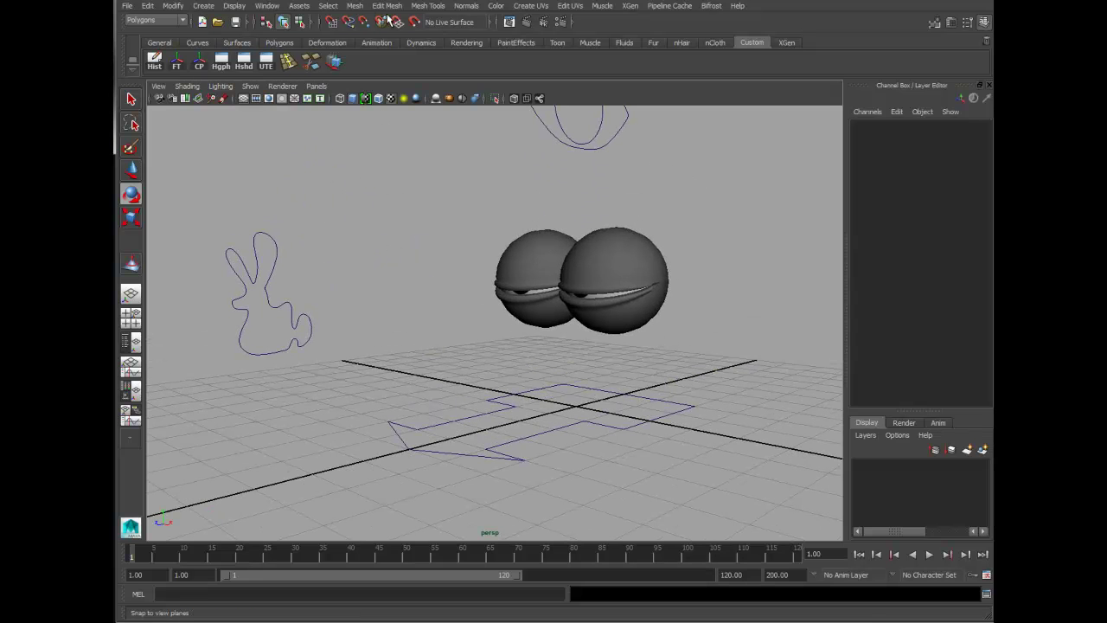
{"action": "left_click", "coordinate": [173, 19]}
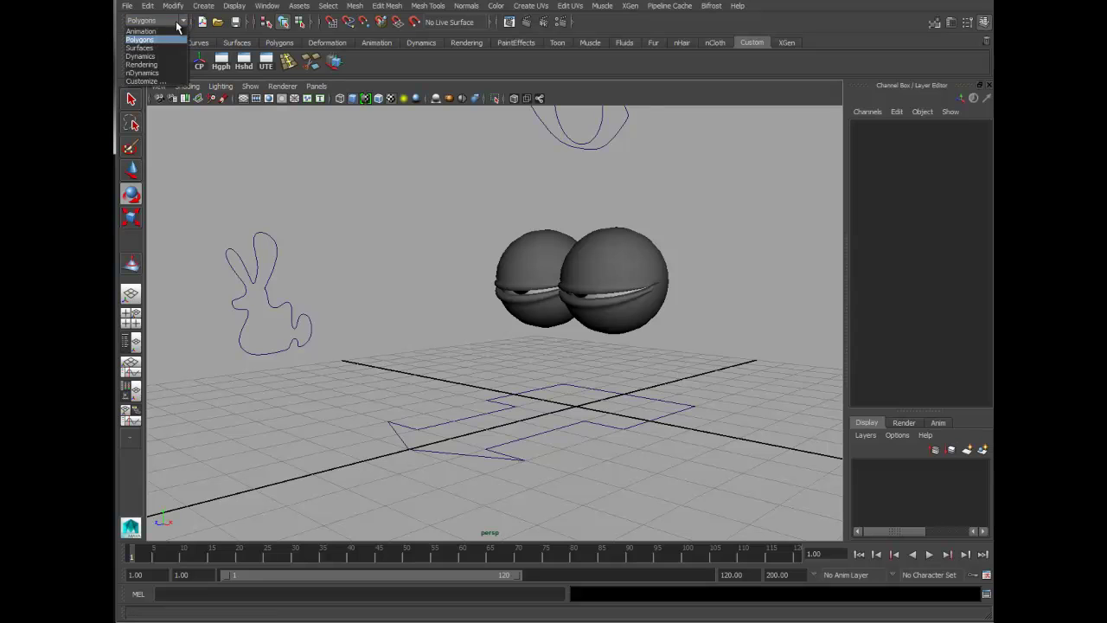
{"action": "left_click", "coordinate": [151, 32]}
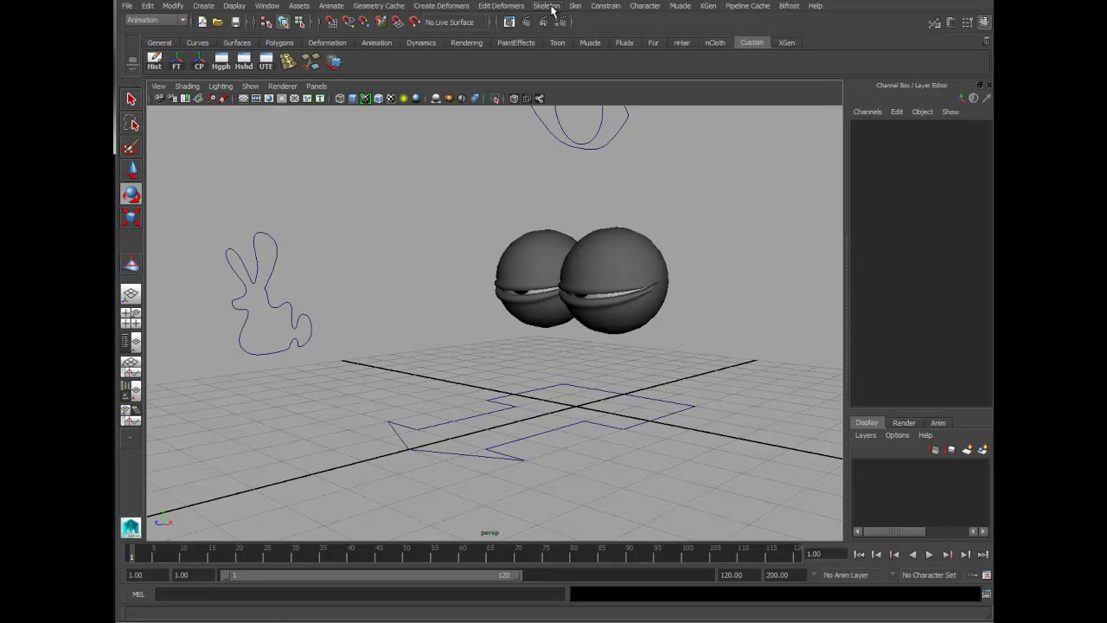
{"action": "left_click", "coordinate": [550, 7]}
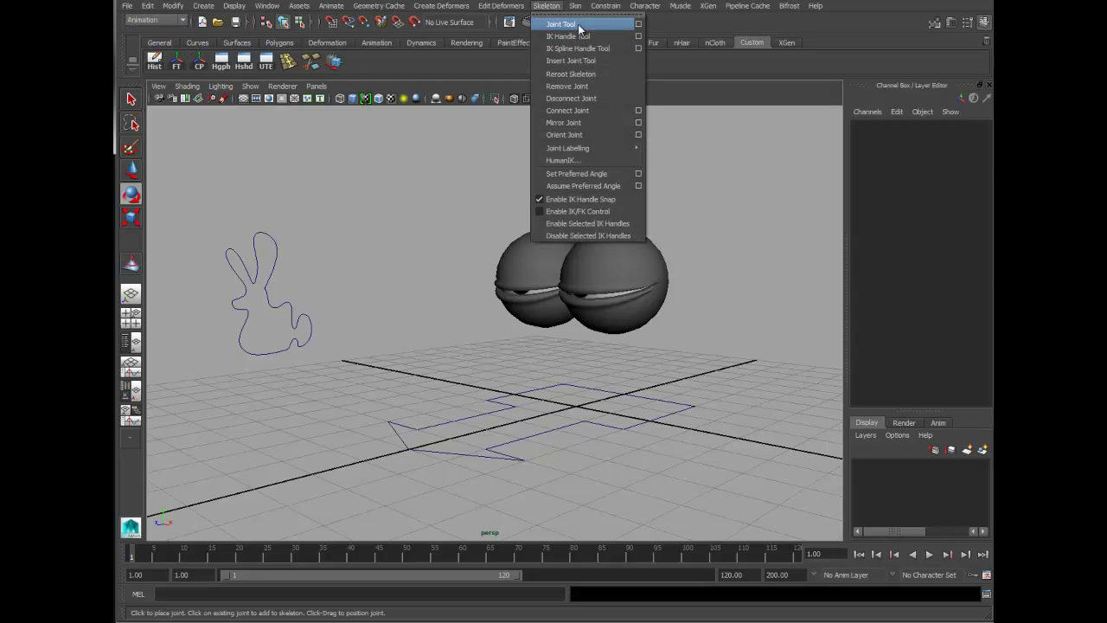
{"action": "left_click", "coordinate": [561, 25]}
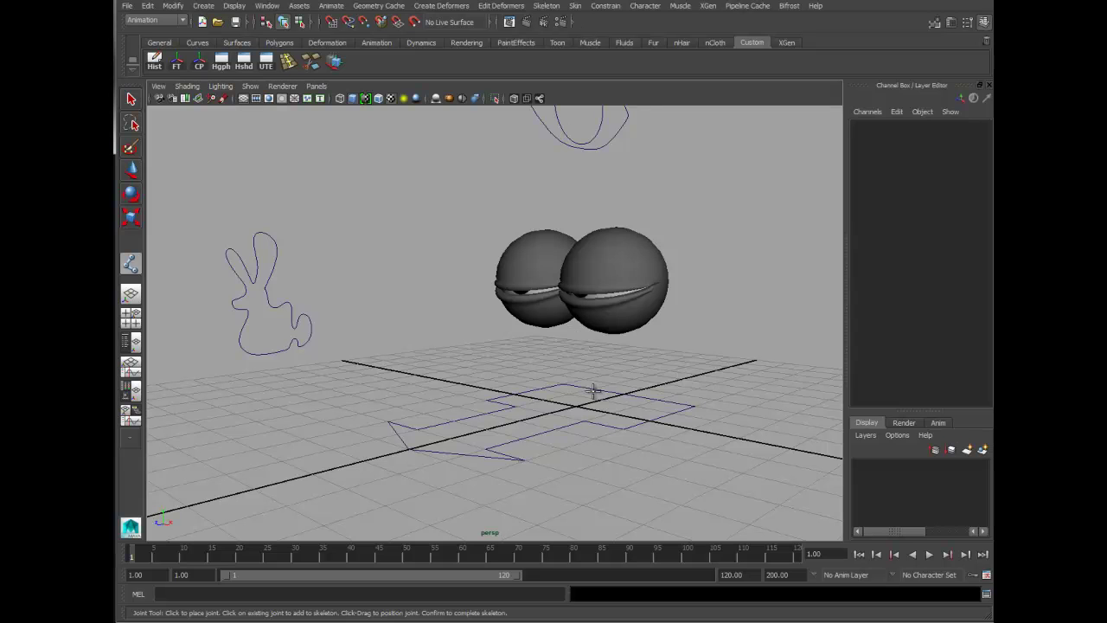
{"action": "left_click", "coordinate": [647, 415]}
{"action": "left_click_drag", "start_coordinate": [620, 424], "coordinate": [583, 432], "text": "alt"}
{"action": "left_click", "coordinate": [133, 172]}
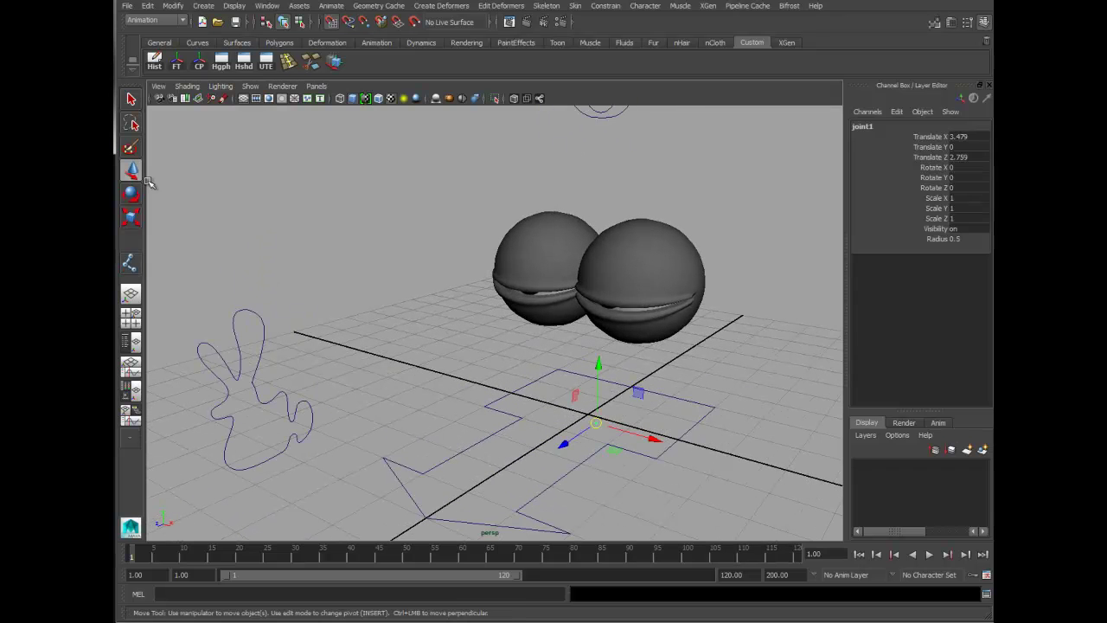
- Set the joint's radius to 8.9 and move it freely to about X 1.96, Y 2.14, Z 3.15
{"action": "left_click", "coordinate": [938, 239]}
{"action": "middle_click_drag", "start_coordinate": [675, 354], "coordinate": [702, 354]}
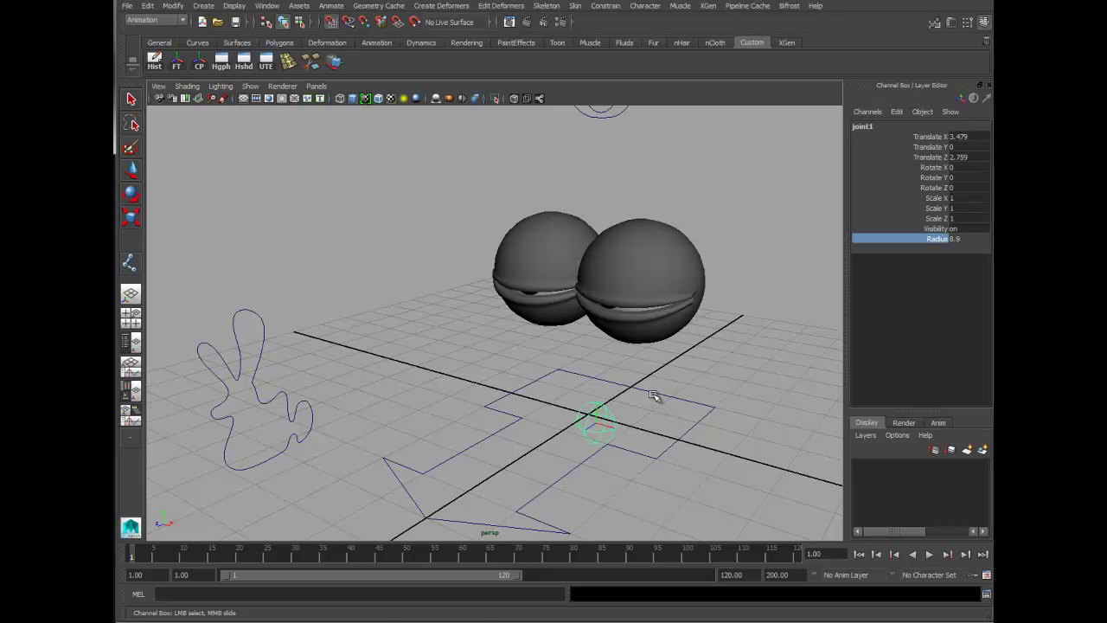
{"action": "key", "text": "w"}
{"action": "left_click_drag", "start_coordinate": [597, 423], "coordinate": [589, 413]}
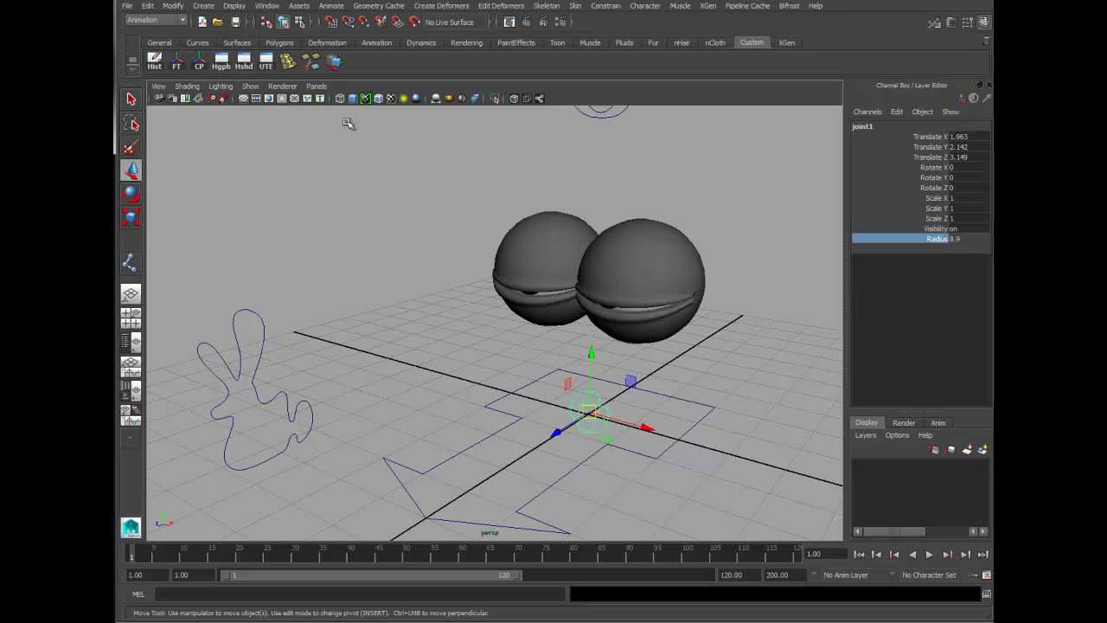
- Snap the joint to the world origin at X 0, Y 0, Z 0
{"action": "left_click_drag", "start_coordinate": [589, 413], "coordinate": [587, 415]}
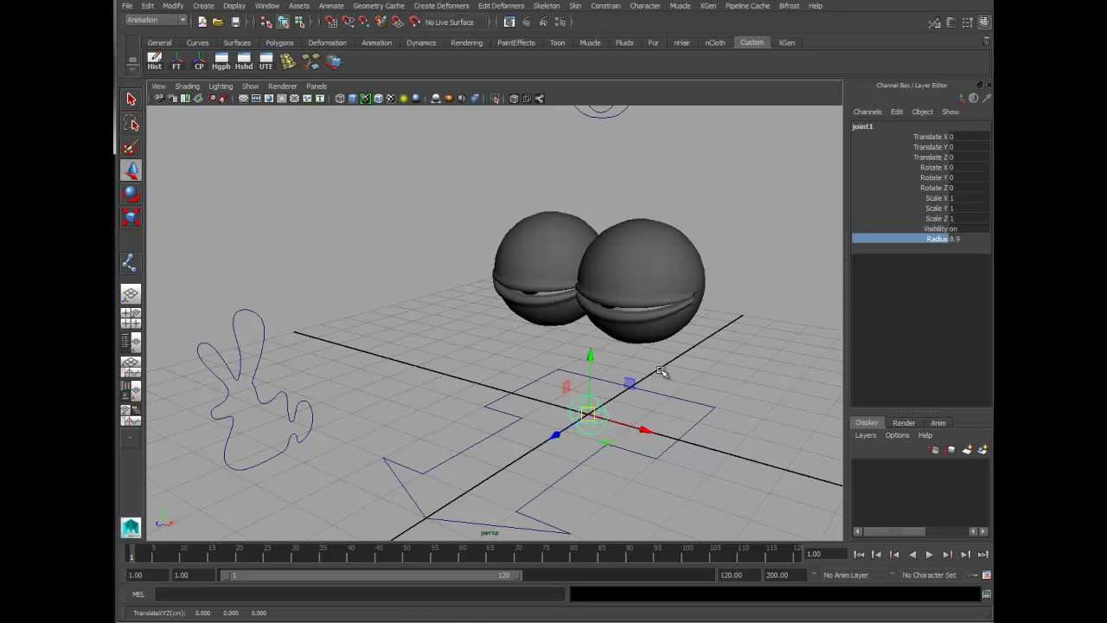
{"action": "left_click_drag", "start_coordinate": [575, 315], "coordinate": [773, 277], "text": "alt"}
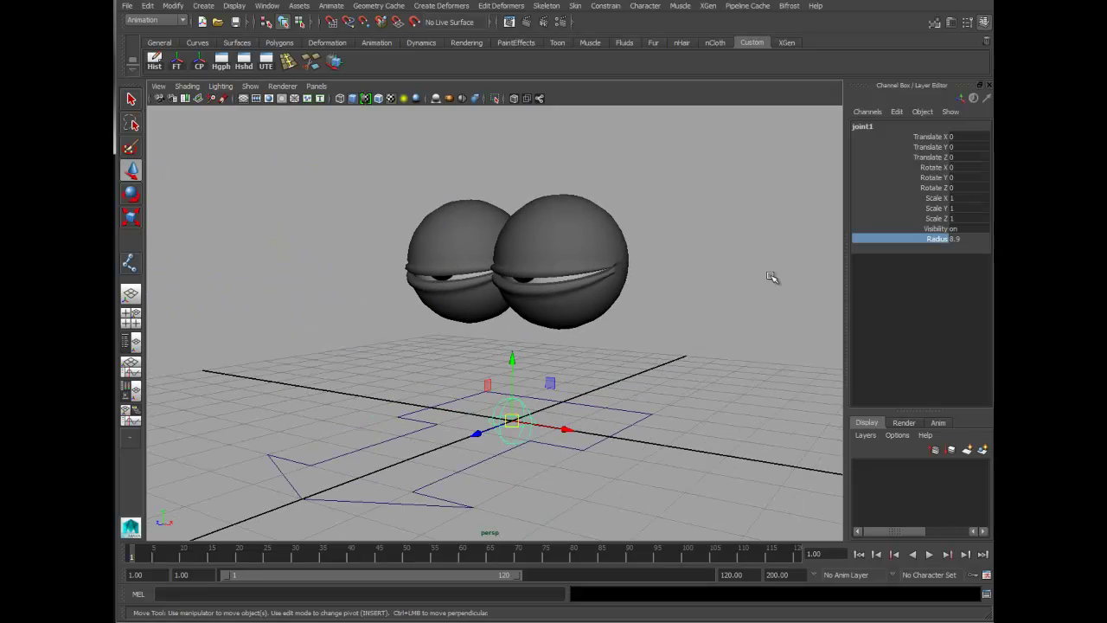
{"action": "left_click_drag", "start_coordinate": [536, 434], "coordinate": [637, 366], "text": "alt"}
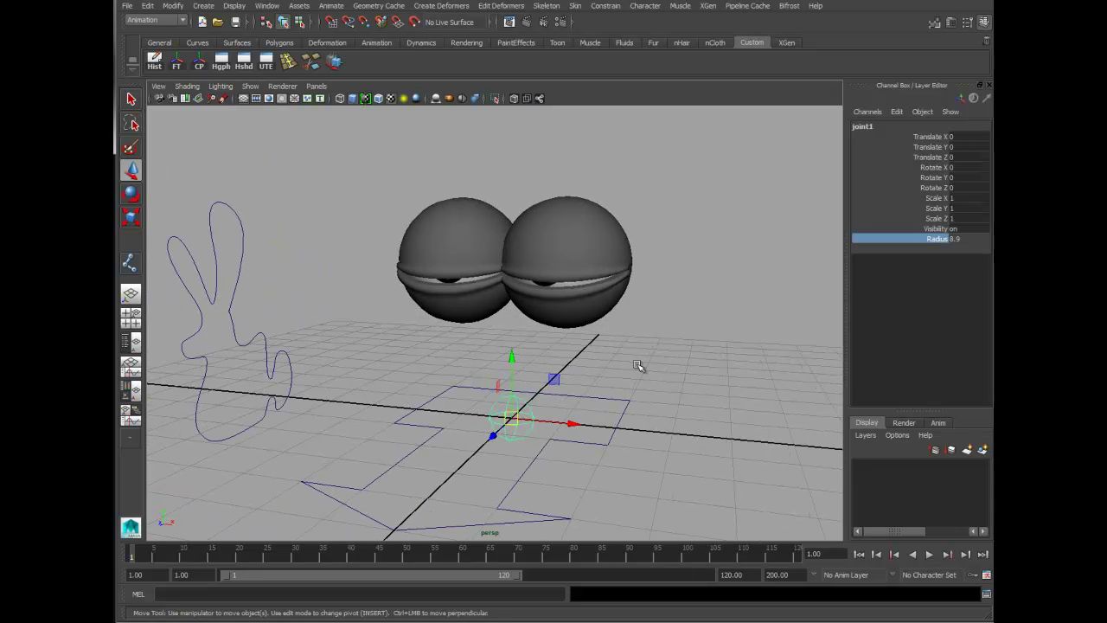
- Duplicate the origin joint and snap the copy to the center of the left eye at X 10, Y 30
{"action": "key", "text": "ctrl+d"}
{"action": "left_click", "coordinate": [538, 420]}
{"action": "left_click_drag", "start_coordinate": [538, 420], "coordinate": [584, 282]}
{"action": "left_click_drag", "start_coordinate": [697, 316], "coordinate": [626, 282], "text": "alt"}
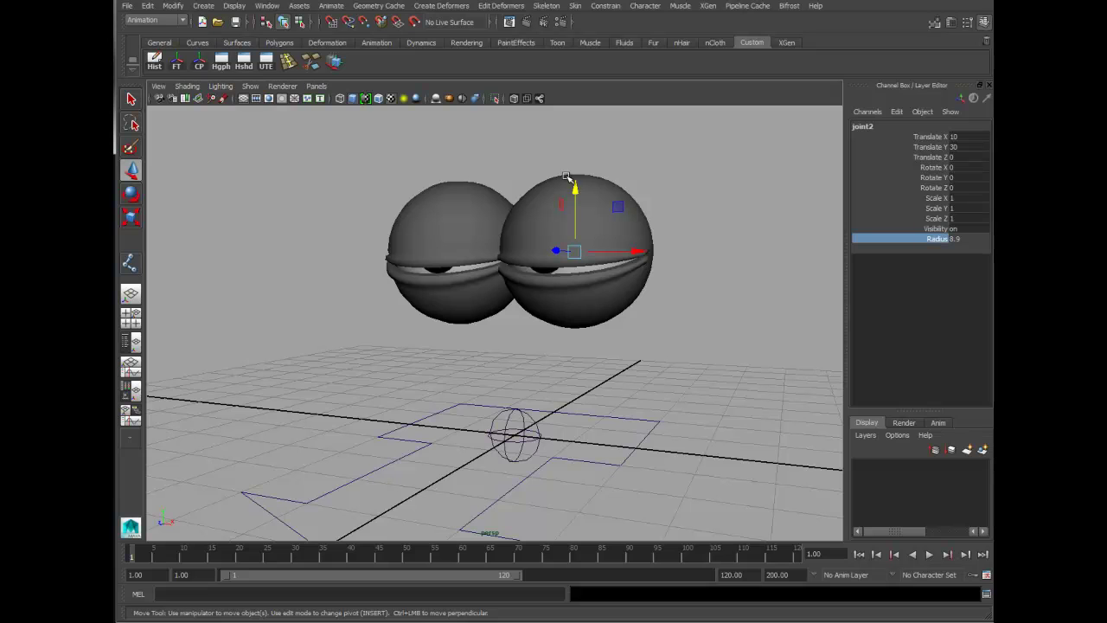
- Display joints through the geometry with X-Ray Joints and set the left eye joint's radius to 5.95
{"action": "left_click", "coordinate": [234, 5]}
{"action": "mouse_move", "coordinate": [272, 126]}
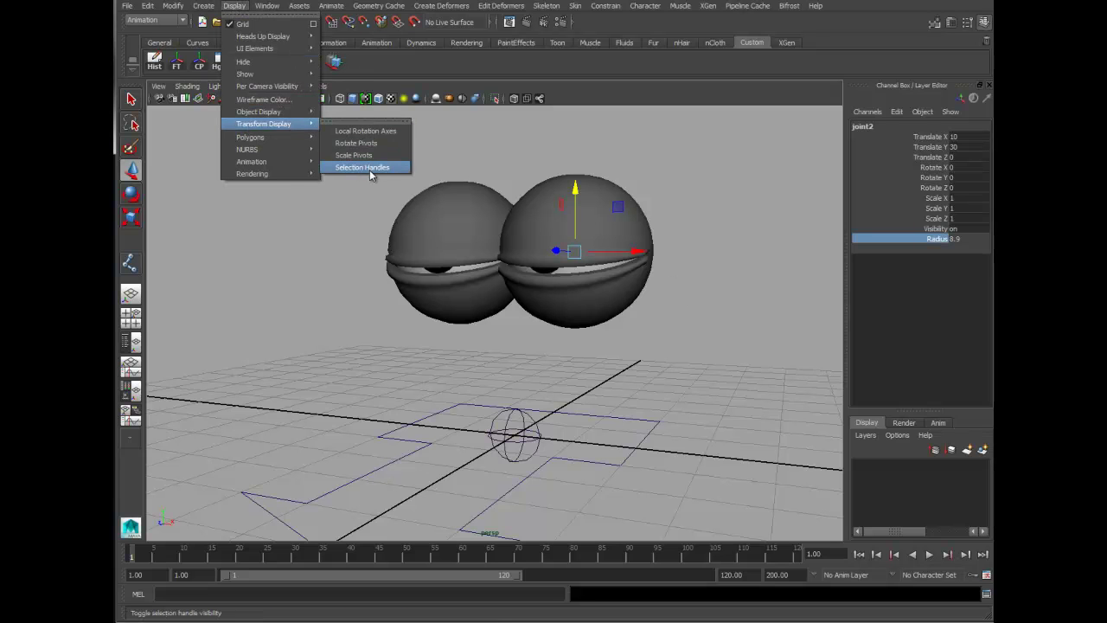
{"action": "left_click_drag", "start_coordinate": [710, 297], "coordinate": [691, 299], "text": "alt"}
{"action": "left_click_drag", "start_coordinate": [583, 412], "coordinate": [603, 335], "text": "alt"}
{"action": "left_click", "coordinate": [539, 98]}
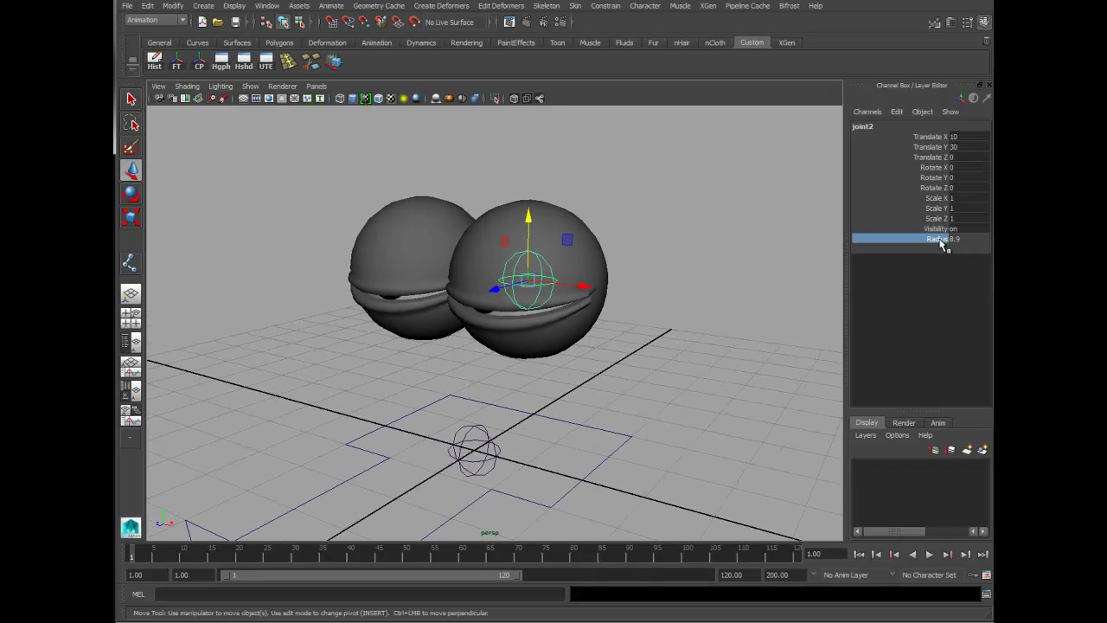
{"action": "middle_click_drag", "start_coordinate": [666, 316], "coordinate": [479, 339]}
- Duplicate the left eye joint twice in place, setting the copies' radii to 7.71 and 9.65
{"action": "left_click_drag", "start_coordinate": [534, 358], "coordinate": [642, 377], "text": "alt"}
{"action": "key", "text": "ctrl+d"}
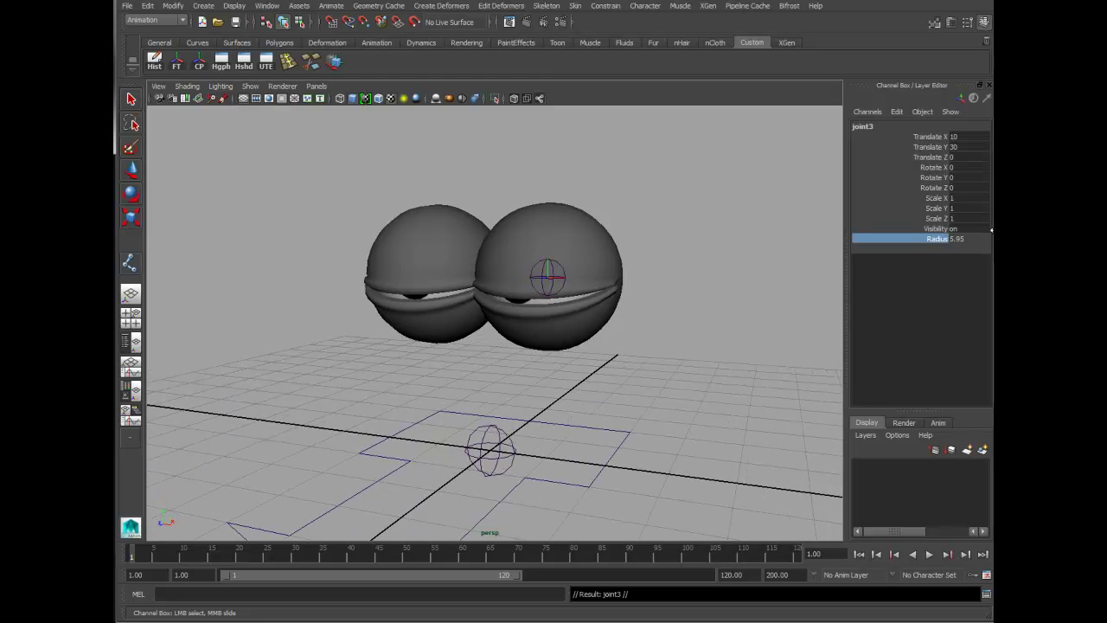
{"action": "middle_click_drag", "start_coordinate": [532, 331], "coordinate": [639, 338]}
{"action": "key", "text": "ctrl+d"}
{"action": "middle_click_drag", "start_coordinate": [609, 292], "coordinate": [740, 293]}
- Inspect the three nested joints inside the left eye from several angles and distances
{"action": "mouse_move", "coordinate": [645, 358]}
{"action": "left_mouse_down", "text": "alt"}
{"action": "mouse_move", "coordinate": [534, 378]}
{"action": "mouse_move", "coordinate": [646, 372]}
{"action": "left_mouse_up", "text": "alt"}
{"action": "right_click_drag", "start_coordinate": [645, 372], "coordinate": [743, 375], "text": "alt"}
{"action": "middle_click_drag", "start_coordinate": [744, 375], "coordinate": [647, 399], "text": "alt"}
{"action": "left_click_drag", "start_coordinate": [647, 400], "coordinate": [605, 402], "text": "alt"}
{"action": "right_click_drag", "start_coordinate": [605, 401], "coordinate": [650, 403], "text": "alt"}
{"action": "middle_click_drag", "start_coordinate": [650, 403], "coordinate": [659, 403], "text": "alt"}
{"action": "left_click_drag", "start_coordinate": [660, 403], "coordinate": [700, 391], "text": "alt"}
{"action": "right_click_drag", "start_coordinate": [671, 387], "coordinate": [528, 376], "text": "alt"}
- Open the Hypergraph Hierarchy and rename joint1, the joint at the origin, to Root
{"action": "left_click", "coordinate": [222, 60]}
{"action": "middle_click_drag", "start_coordinate": [376, 409], "coordinate": [321, 389], "text": "alt"}
{"action": "left_click", "coordinate": [250, 312]}
{"action": "middle_click_drag", "start_coordinate": [475, 372], "coordinate": [679, 411], "text": "alt"}
{"action": "double_click", "coordinate": [899, 126]}
{"action": "type", "text": "R"}
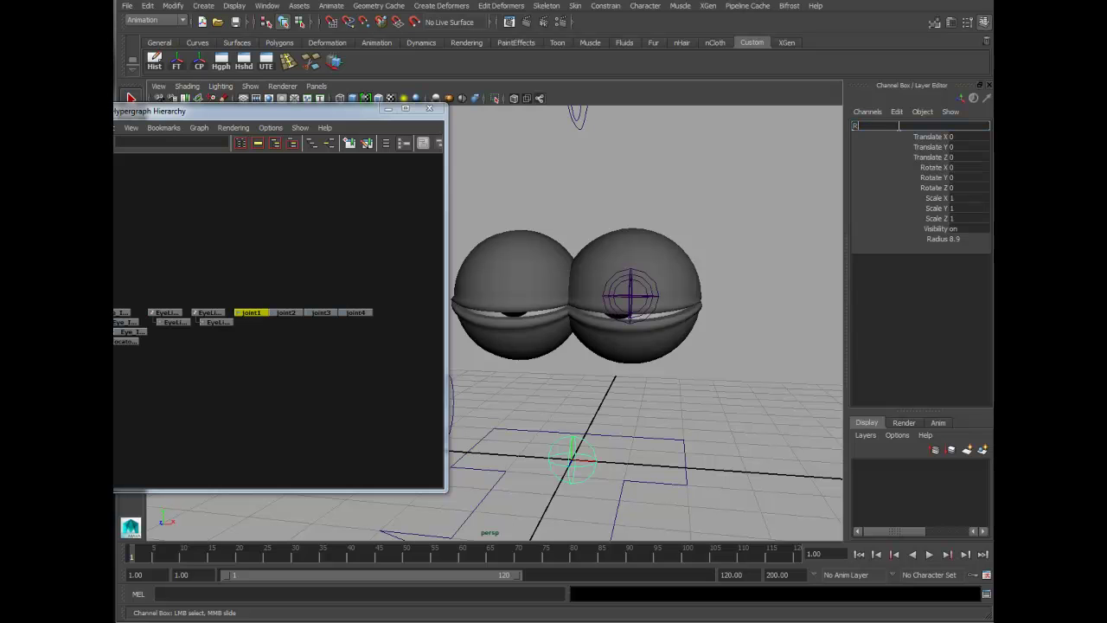
{"action": "type", "text": "oot"}
{"action": "key", "text": "Return"}
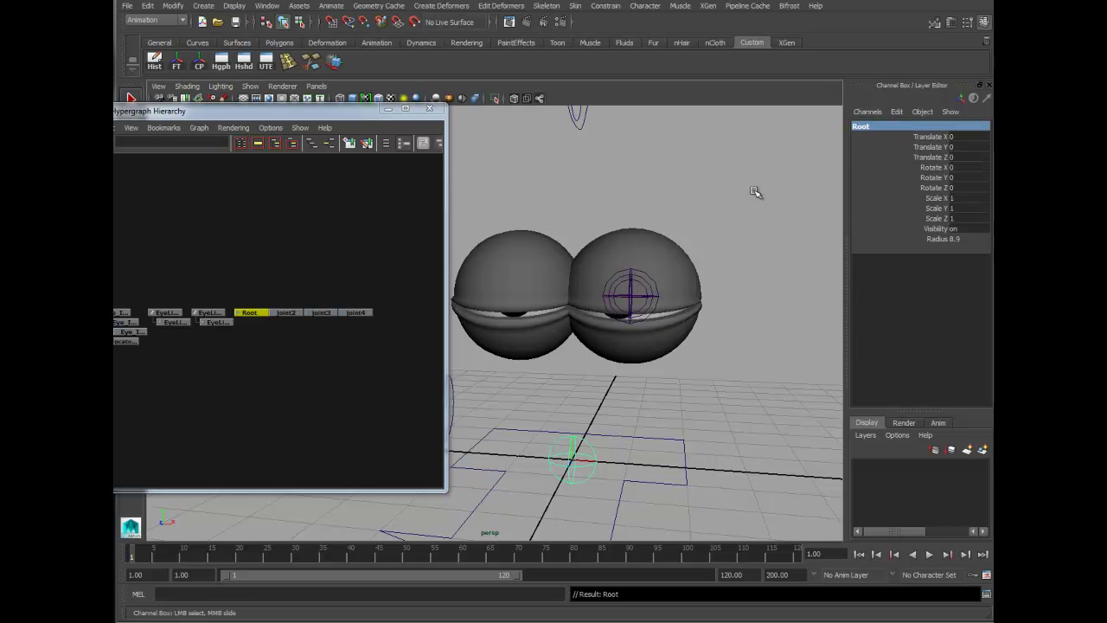
- Rename joint2, the smallest joint in the left eye, to EyeL_JNT
{"action": "left_click_drag", "start_coordinate": [638, 371], "coordinate": [598, 373], "text": "alt"}
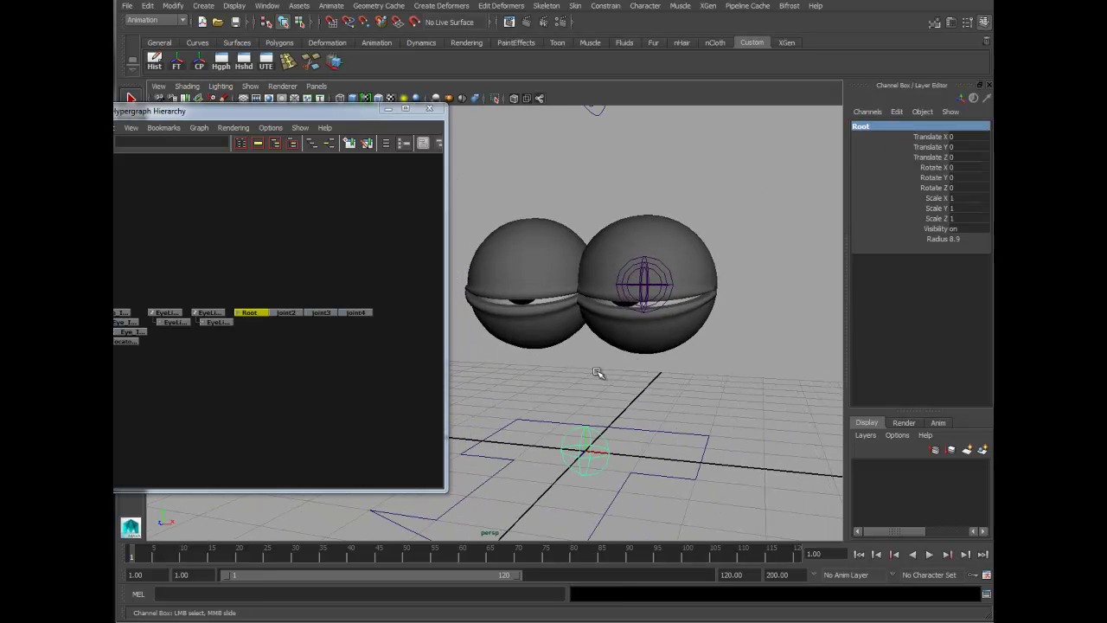
{"action": "left_click", "coordinate": [289, 314]}
{"action": "key", "text": "w"}
{"action": "left_click", "coordinate": [895, 128]}
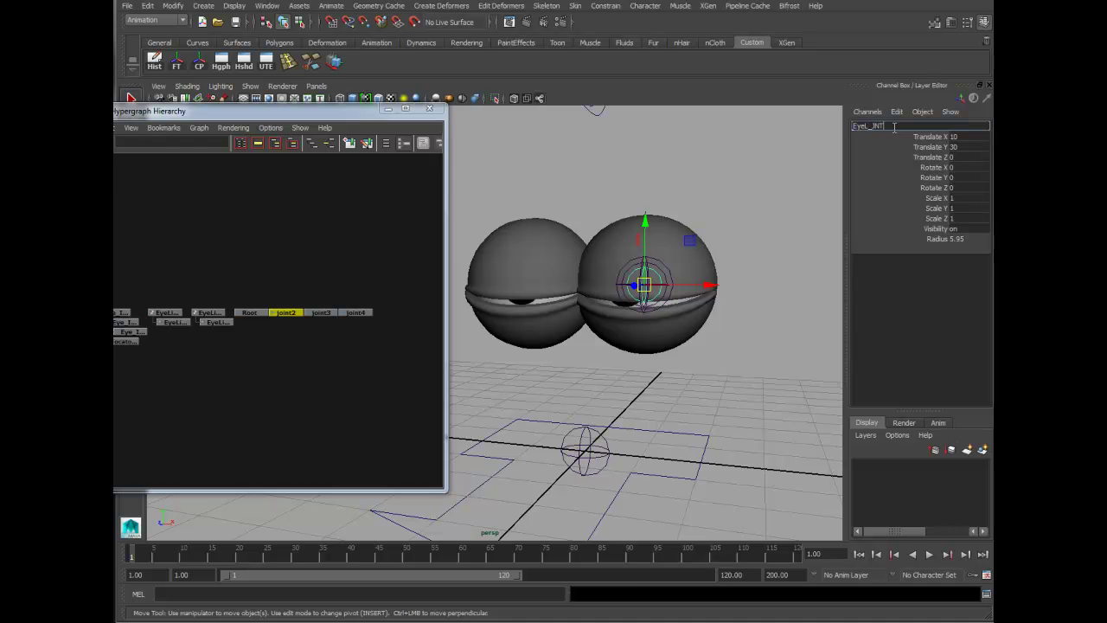
{"action": "type", "text": "EyeL_JNT"}
{"action": "key", "text": "Return"}
- Parent joint3 and joint4 under EyeL_JNT in the hierarchy
{"action": "right_click_drag", "start_coordinate": [348, 364], "coordinate": [385, 367], "text": "alt"}
{"action": "middle_click_drag", "start_coordinate": [332, 370], "coordinate": [273, 383], "text": "alt"}
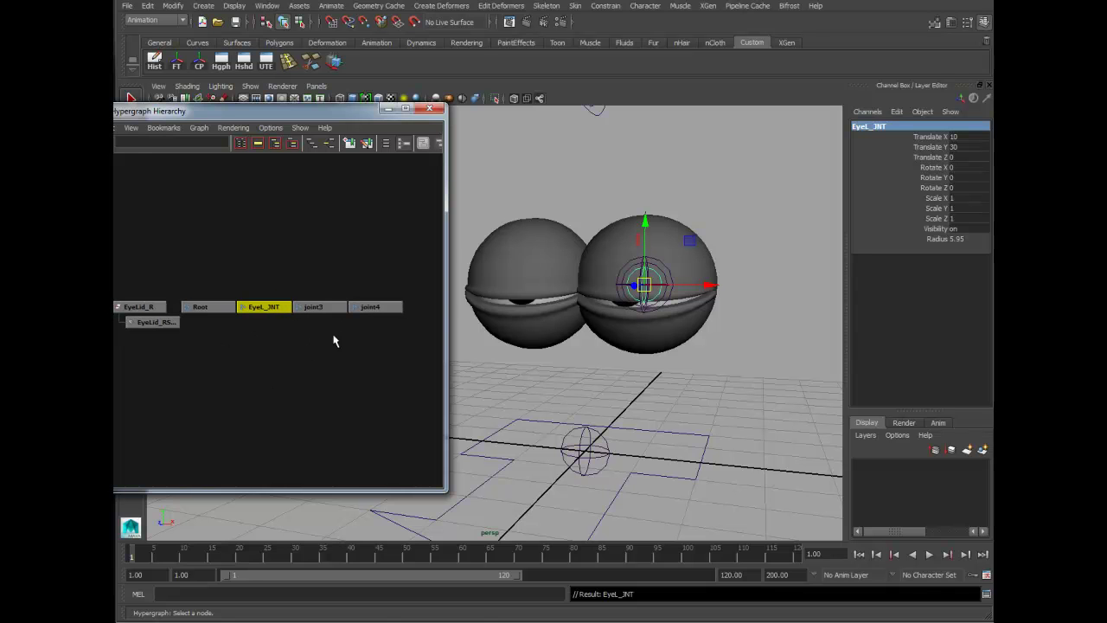
{"action": "left_click", "coordinate": [320, 307]}
{"action": "left_click", "coordinate": [351, 306], "text": "shift"}
{"action": "middle_click_drag", "start_coordinate": [340, 305], "coordinate": [265, 308]}
{"action": "middle_click_drag", "start_coordinate": [292, 369], "coordinate": [313, 370], "text": "alt"}
{"action": "right_click_drag", "start_coordinate": [313, 369], "coordinate": [341, 359], "text": "alt"}
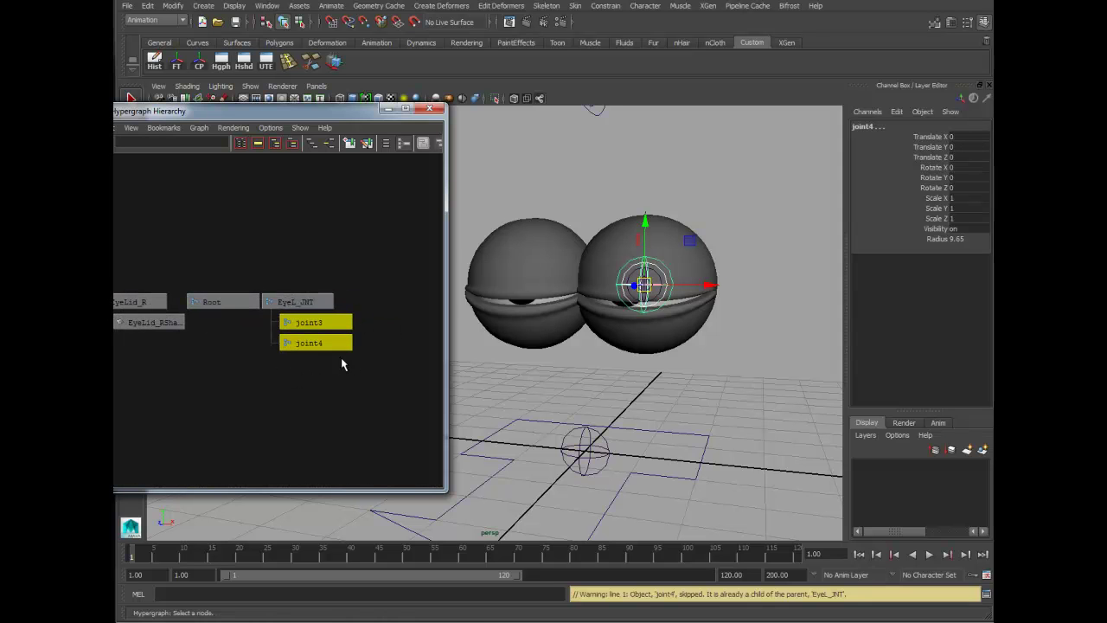
- Rename joint3 to EyeLid_Lower
{"action": "left_click", "coordinate": [337, 323]}
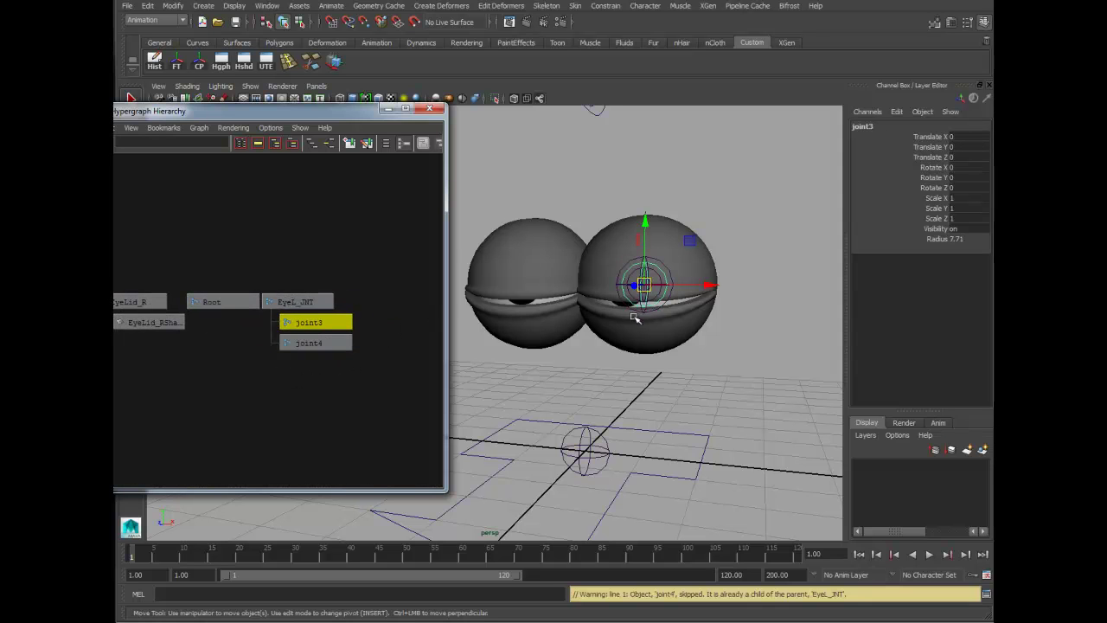
{"action": "left_click_drag", "start_coordinate": [694, 321], "coordinate": [662, 323], "text": "alt"}
{"action": "right_click_drag", "start_coordinate": [662, 324], "coordinate": [739, 255], "text": "alt"}
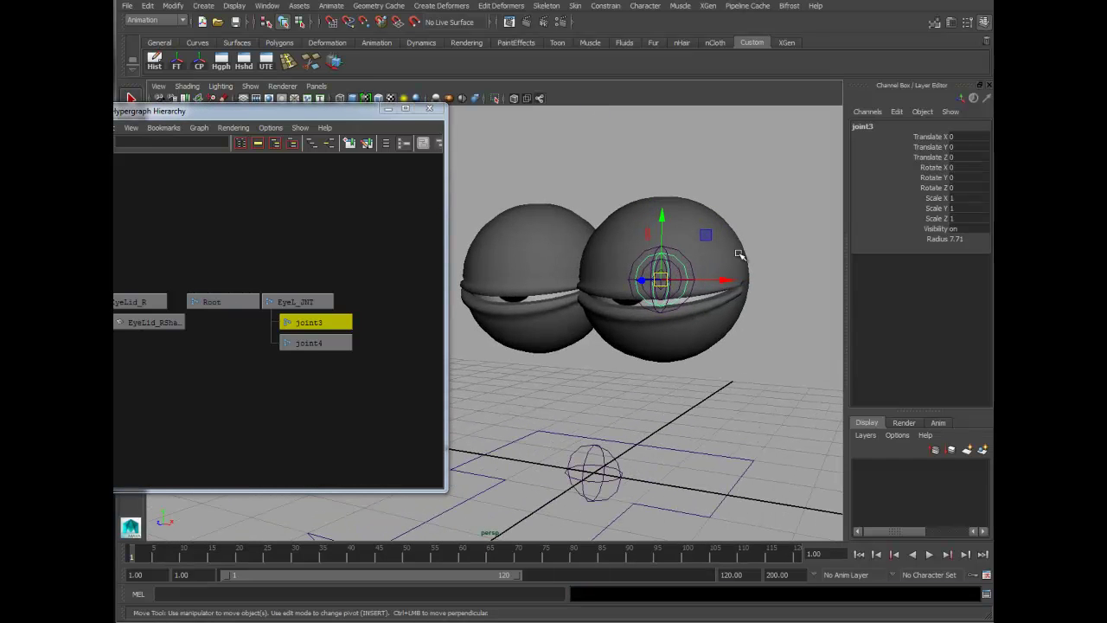
{"action": "double_click", "coordinate": [882, 125]}
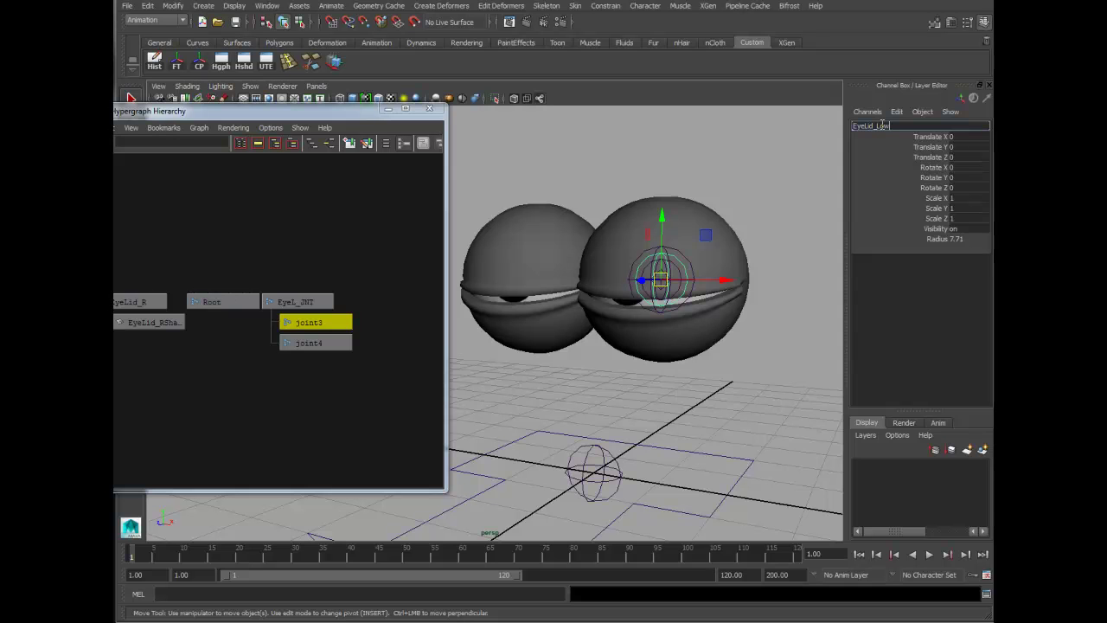
{"action": "type", "text": "EyeLid_Lower"}
{"action": "key", "text": "Return"}
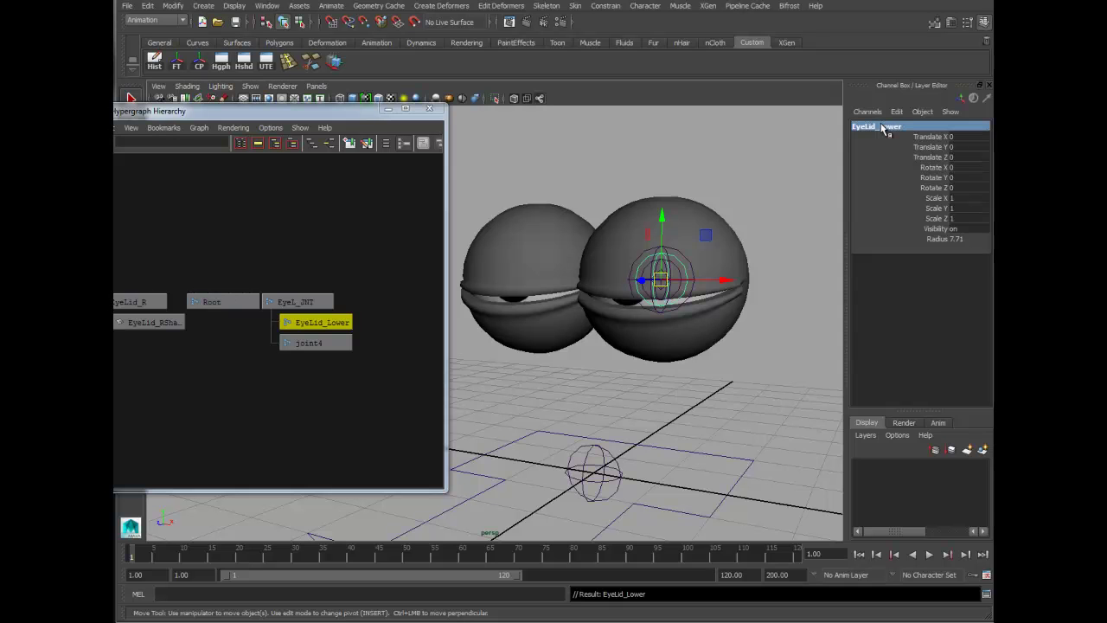
- Rename joint4 to EyeLid_Upper
{"action": "left_click", "coordinate": [339, 348]}
{"action": "double_click", "coordinate": [904, 125]}
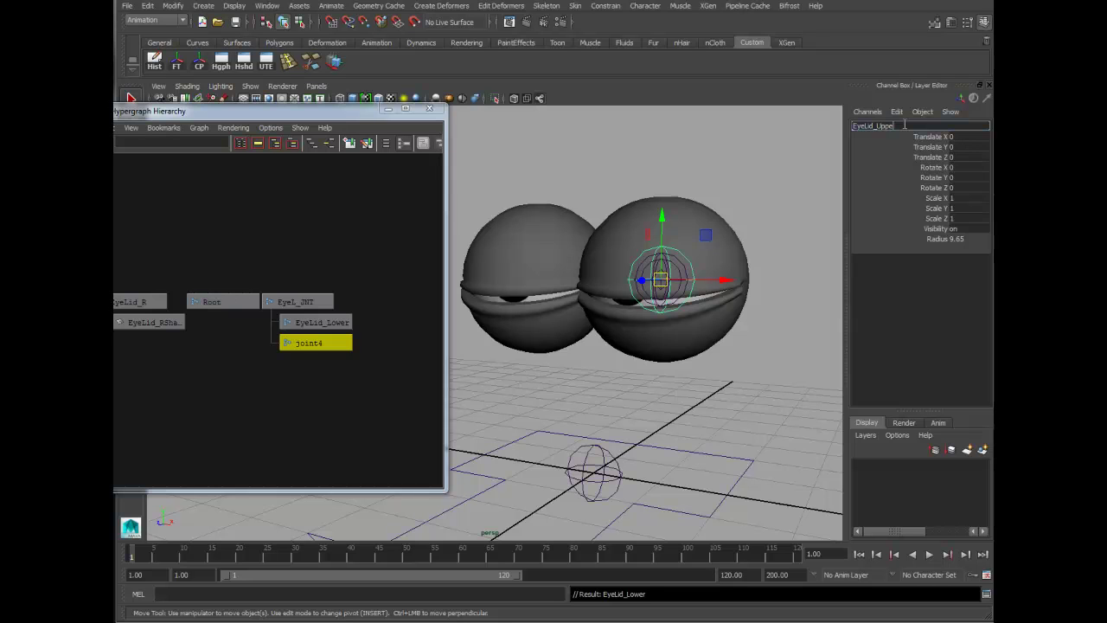
{"action": "type", "text": "EyeLid_Upper"}
{"action": "key", "text": "Return"}
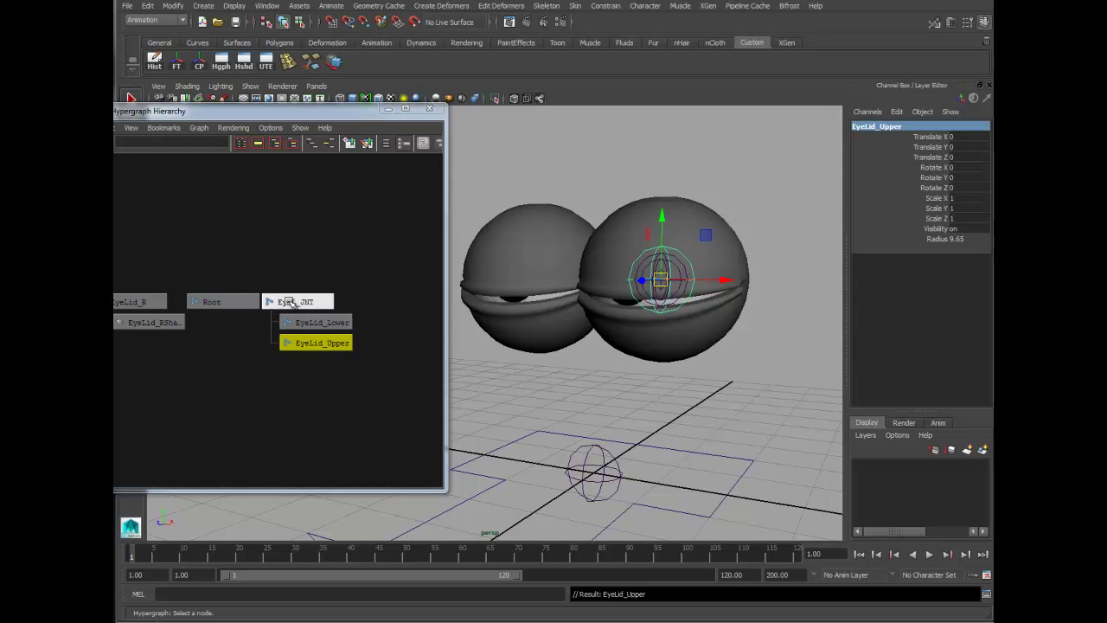
- Parent EyeL_JNT under Root, and duplicate the eye joint chain into the right eye at X -10
{"action": "middle_click_drag", "start_coordinate": [285, 303], "coordinate": [216, 305]}
{"action": "middle_click_drag", "start_coordinate": [346, 323], "coordinate": [359, 315], "text": "alt"}
{"action": "left_click_drag", "start_coordinate": [678, 356], "coordinate": [655, 390], "text": "alt"}
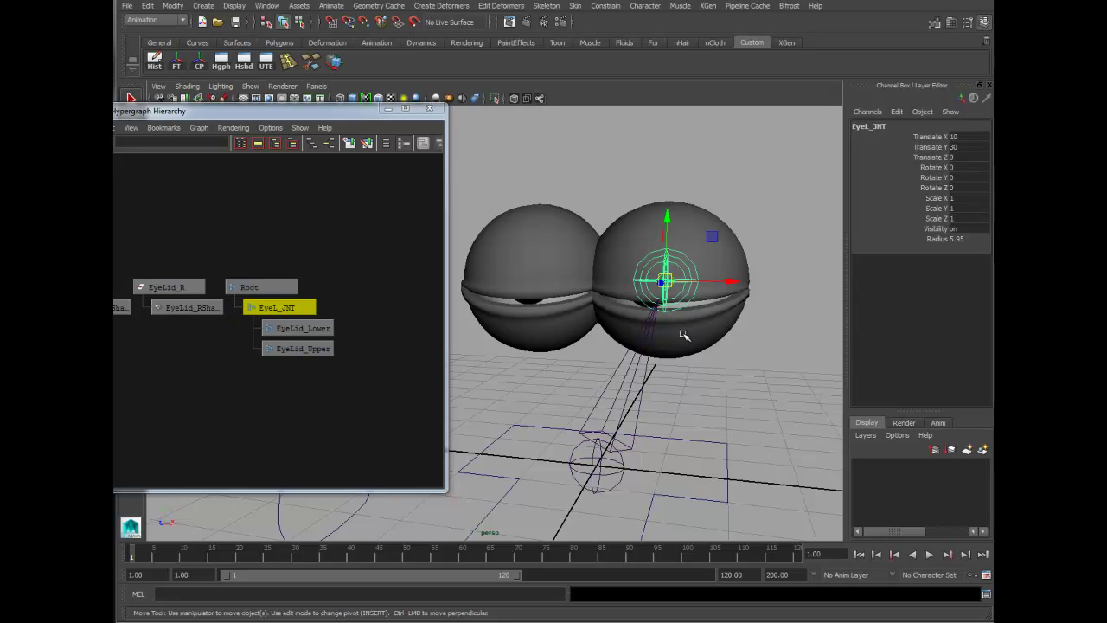
{"action": "key", "text": "ctrl+d"}
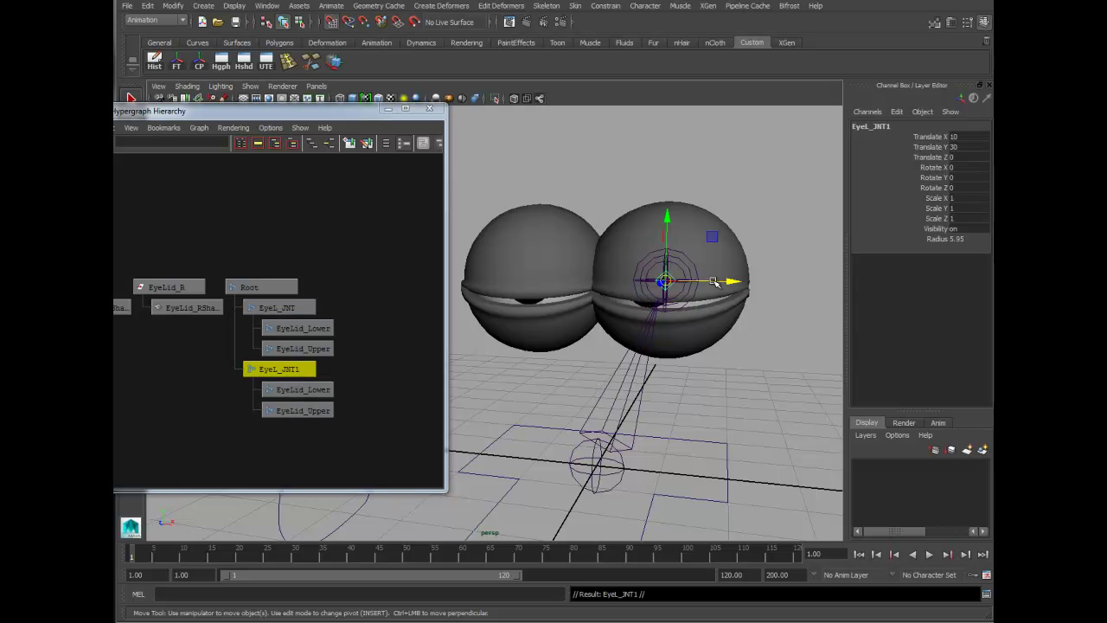
{"action": "left_click_drag", "start_coordinate": [714, 282], "coordinate": [516, 281]}
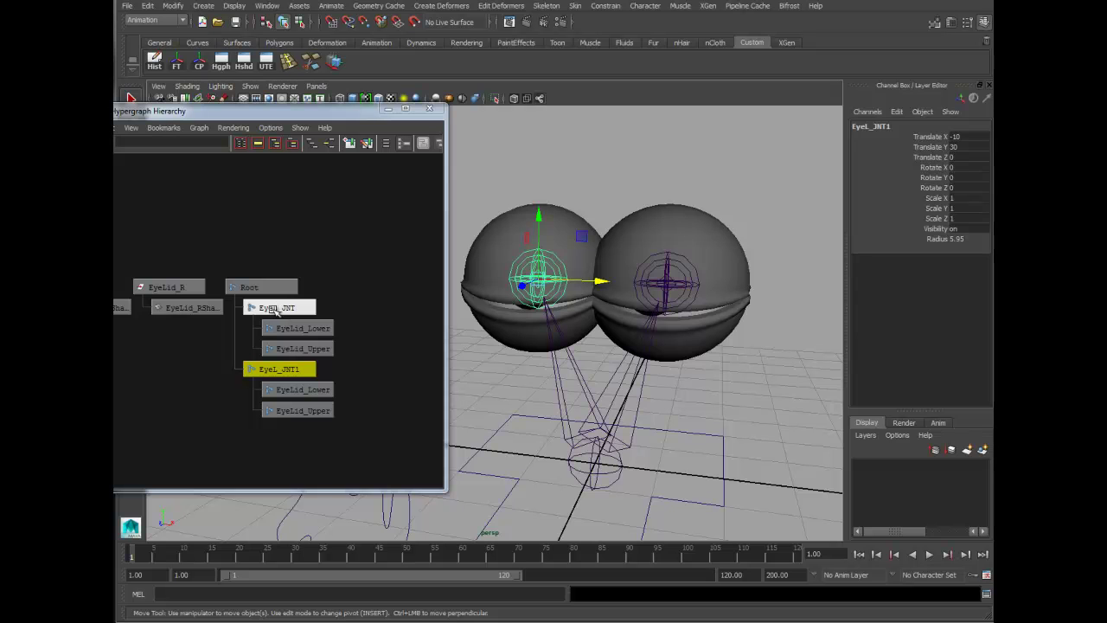
- Add the prefix L_ to EyeL_JNT and its child joints with Prefix Hierarchy Names
{"action": "left_click", "coordinate": [277, 308]}
{"action": "left_click", "coordinate": [173, 6]}
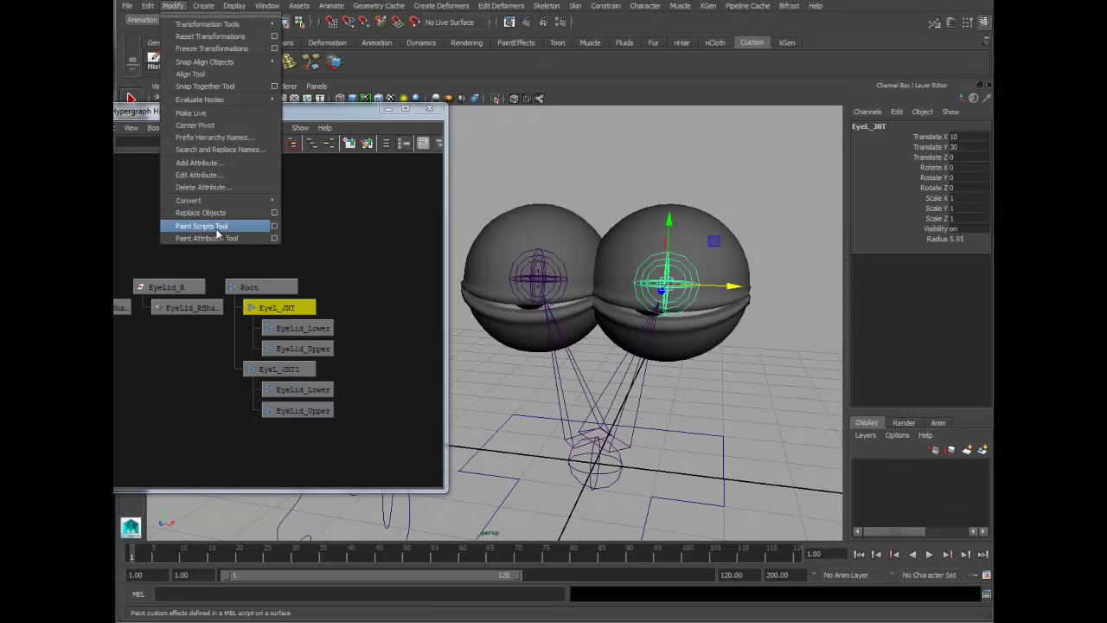
{"action": "left_click", "coordinate": [203, 137]}
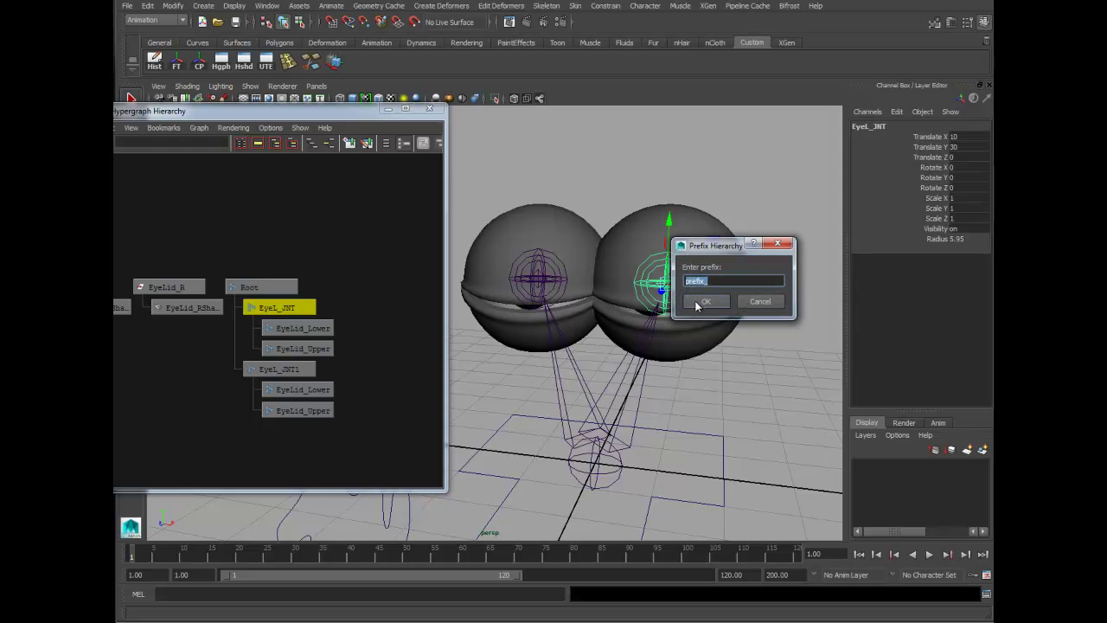
{"action": "type", "text": "L_"}
{"action": "left_click", "coordinate": [702, 301]}
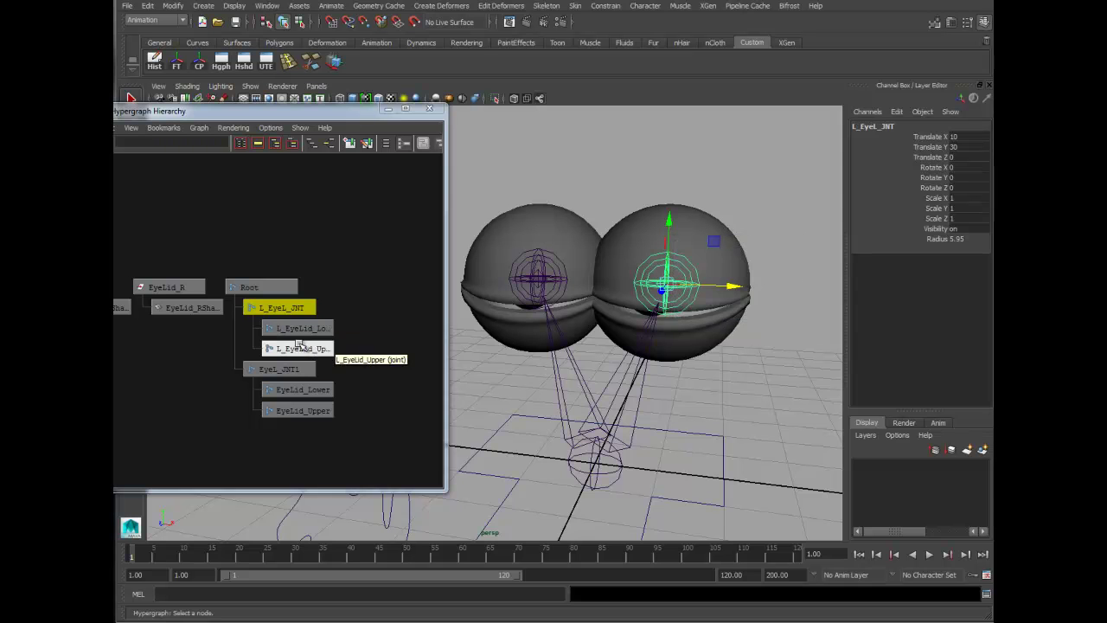
- Add the prefix R_ to EyeL_JNT1 and its child joints with Prefix Hierarchy Names
{"action": "left_click", "coordinate": [278, 368]}
{"action": "left_click", "coordinate": [177, 5]}
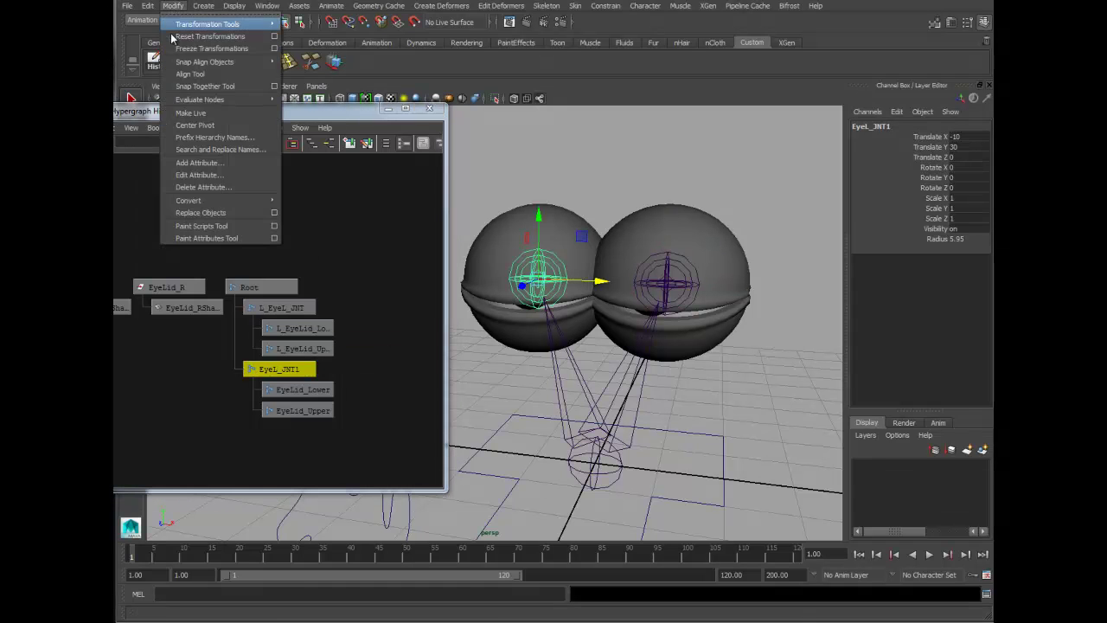
{"action": "left_click", "coordinate": [229, 136]}
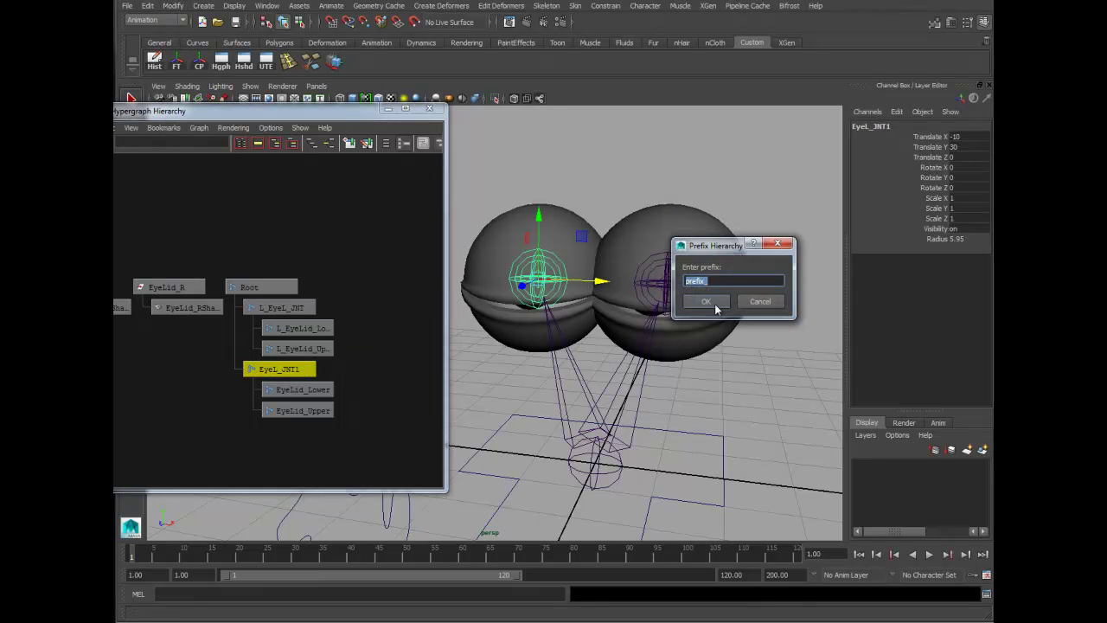
{"action": "type", "text": "R_"}
{"action": "left_click", "coordinate": [712, 303]}
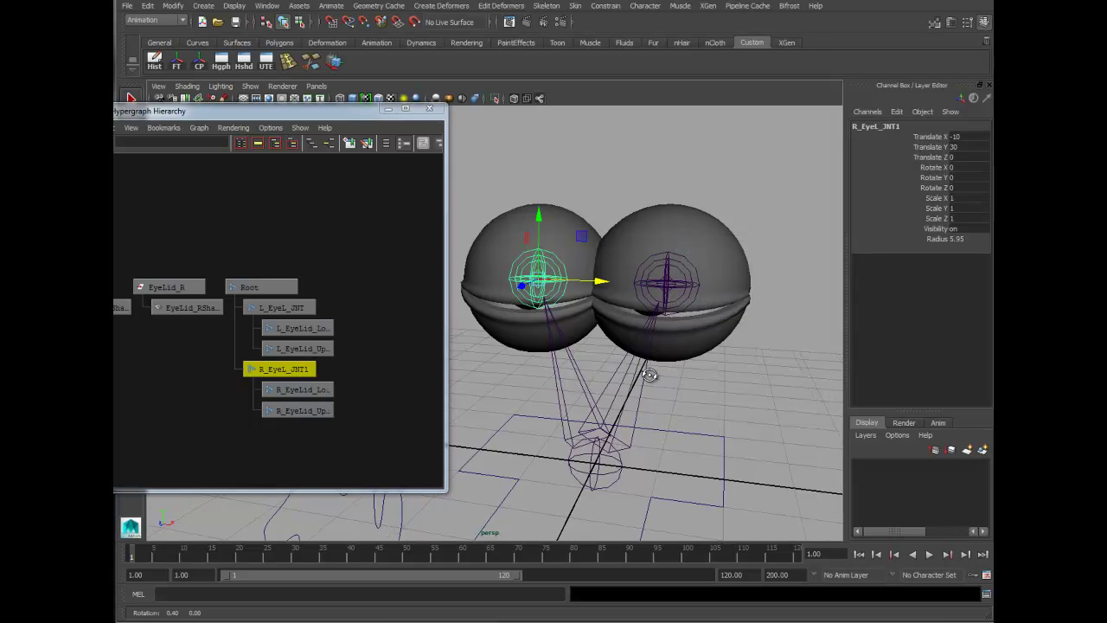
- Rename the right eye joint R_EyeL_JNT1 to R_EyeL_JNT
{"action": "left_click_drag", "start_coordinate": [649, 374], "coordinate": [652, 372], "text": "alt"}
{"action": "left_click", "coordinate": [393, 359]}
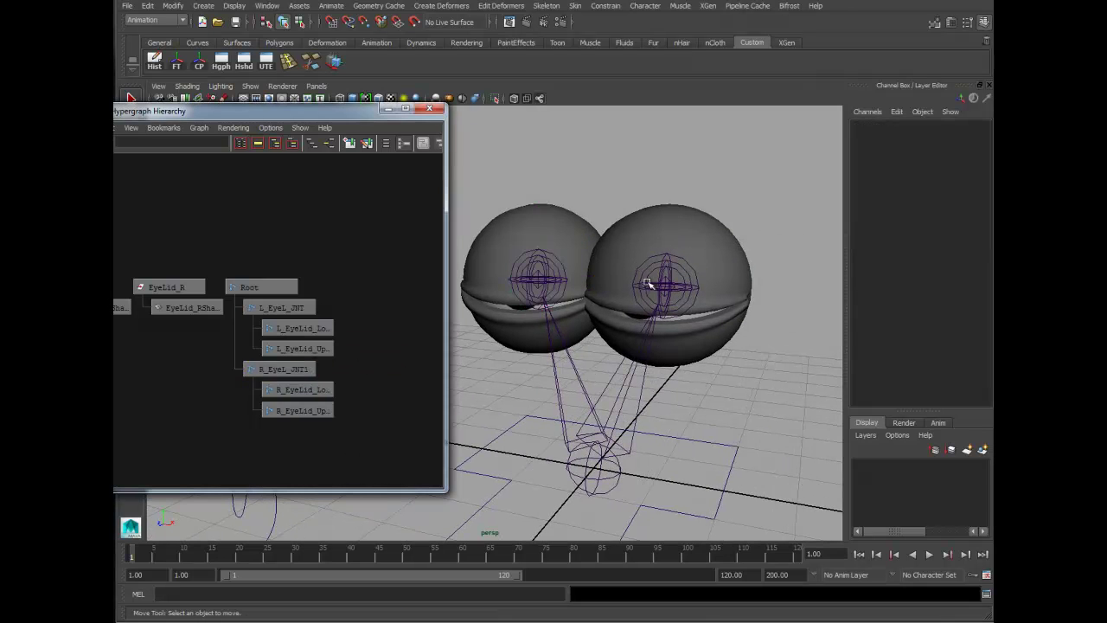
{"action": "left_click", "coordinate": [314, 370]}
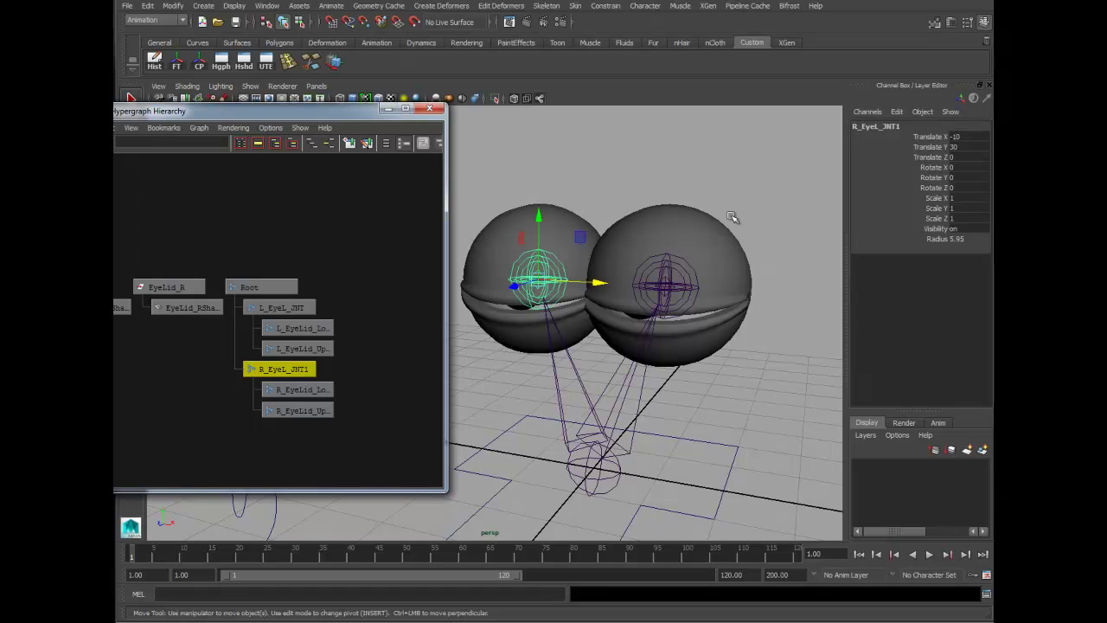
{"action": "left_click", "coordinate": [914, 126]}
{"action": "key", "text": "Return"}
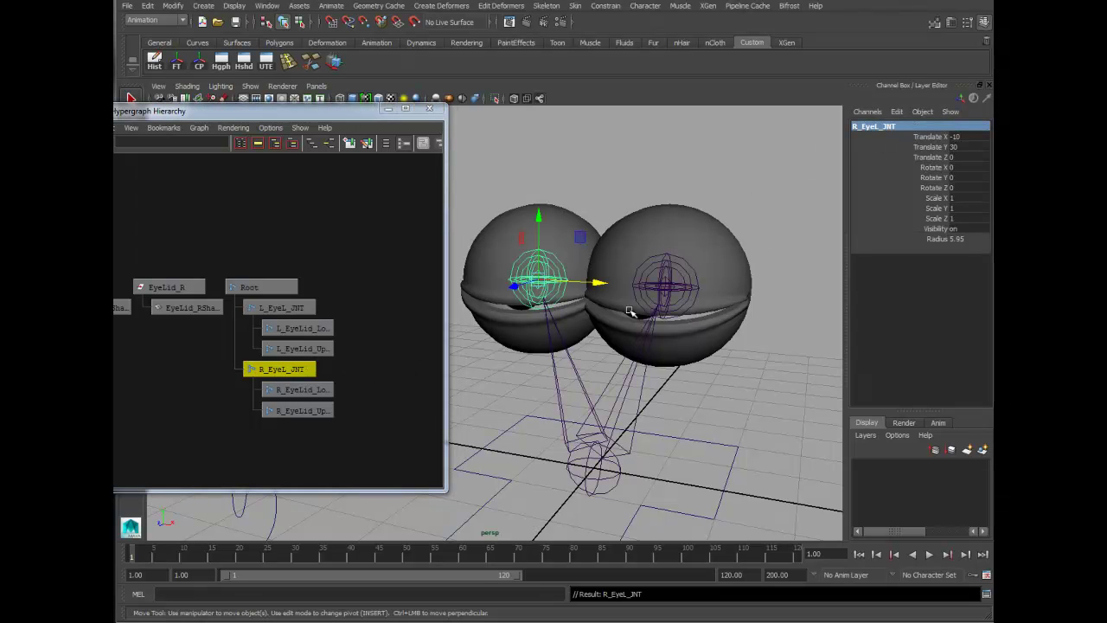
- Check the names of the right eye's upper and lower eyelid joints in the hierarchy
{"action": "left_click", "coordinate": [320, 393]}
{"action": "left_click", "coordinate": [321, 408]}
{"action": "left_click", "coordinate": [323, 390]}
{"action": "scroll", "coordinate": [406, 405], "scroll_direction": "up", "scroll_amount": 5}
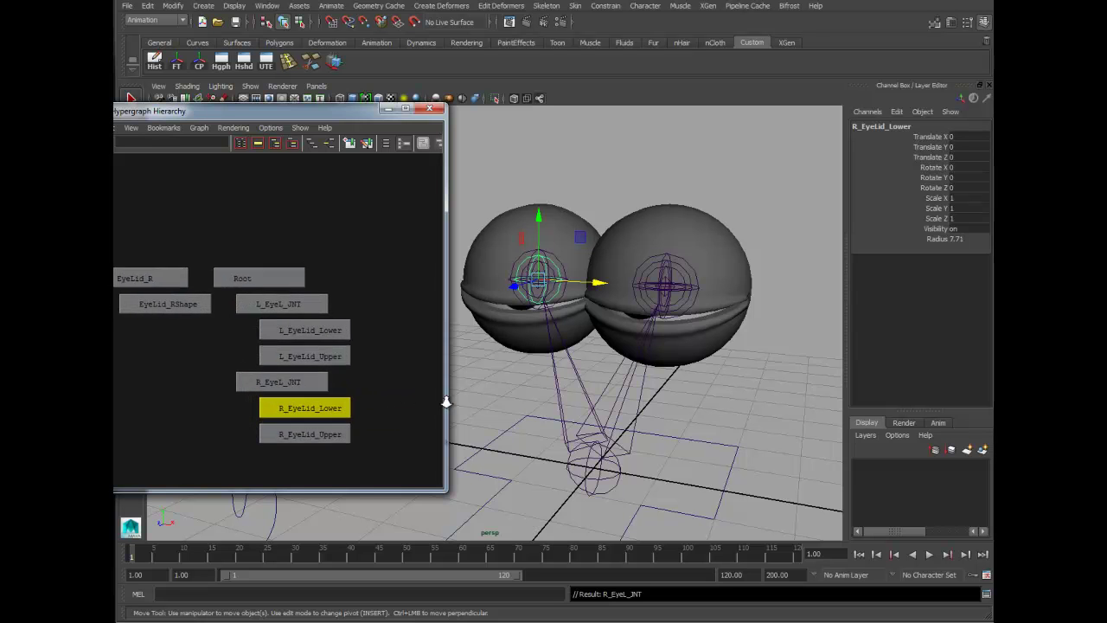
- Smooth bind the left eyelid mesh to L_EyeL_JNT, with binding set to Selected joints and max influences set to 3
{"action": "mouse_move", "coordinate": [639, 367]}
{"action": "left_mouse_down", "text": "alt"}
{"action": "mouse_move", "coordinate": [657, 371]}
{"action": "mouse_move", "coordinate": [636, 385]}
{"action": "mouse_move", "coordinate": [683, 373]}
{"action": "mouse_move", "coordinate": [631, 378]}
{"action": "mouse_move", "coordinate": [645, 376]}
{"action": "left_mouse_up", "text": "alt"}
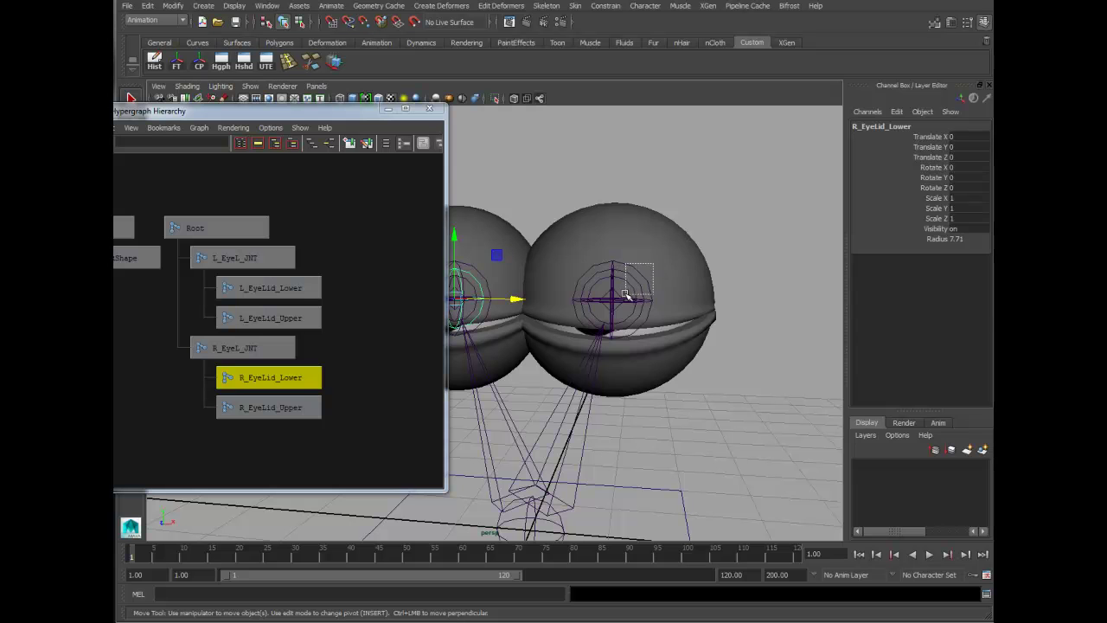
{"action": "left_click", "coordinate": [623, 298]}
{"action": "left_click", "coordinate": [694, 257]}
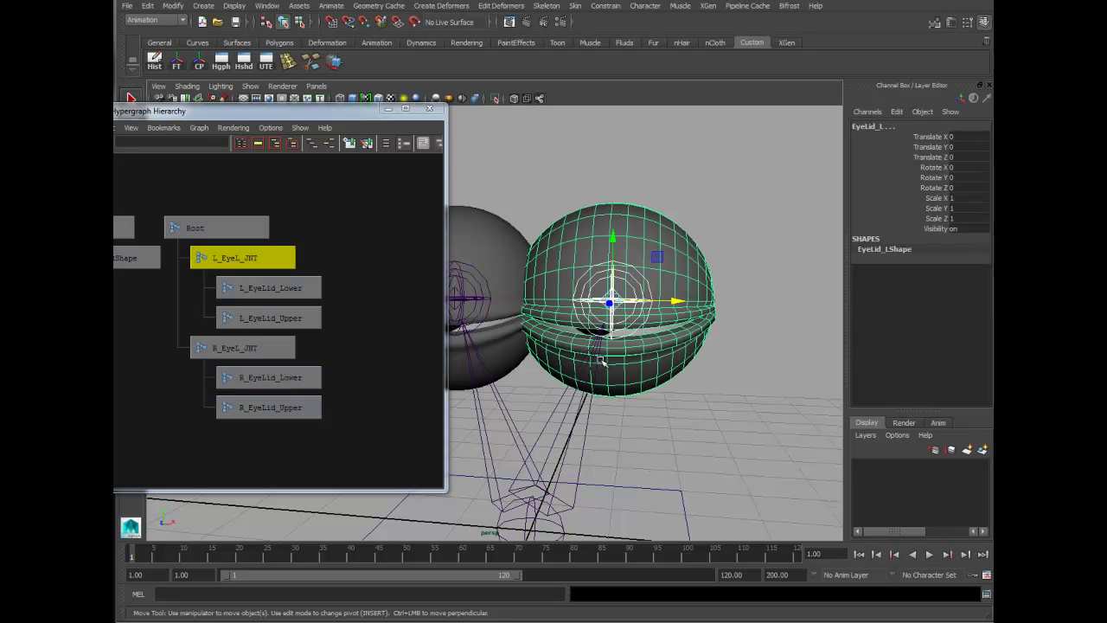
{"action": "left_click_drag", "start_coordinate": [665, 343], "coordinate": [595, 223], "text": "alt"}
{"action": "left_click_drag", "start_coordinate": [679, 355], "coordinate": [667, 346], "text": "alt"}
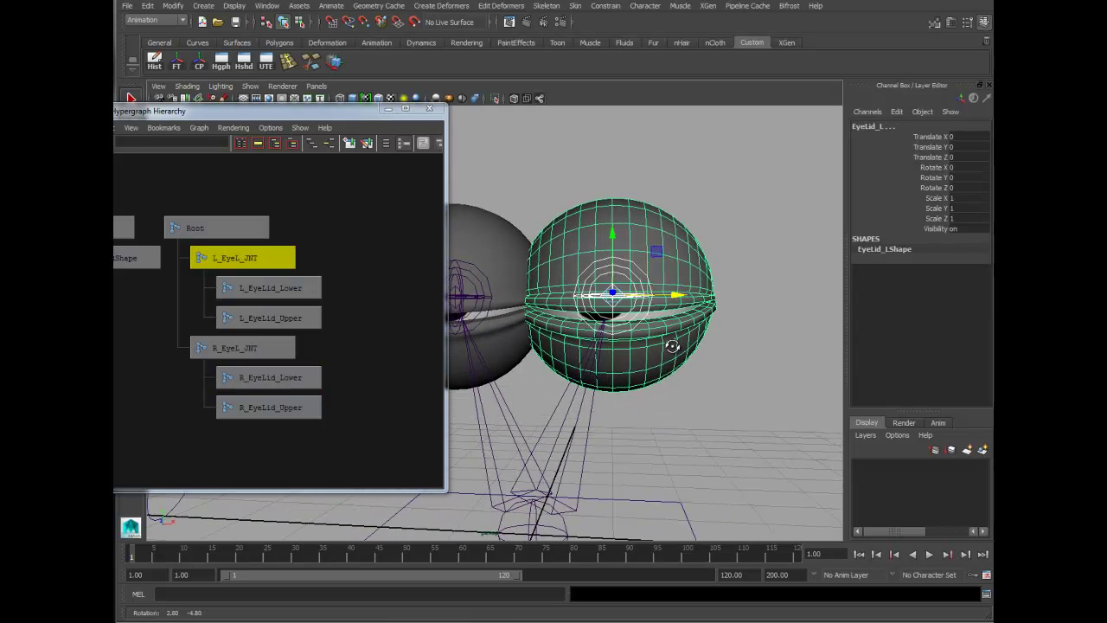
{"action": "left_click", "coordinate": [573, 7]}
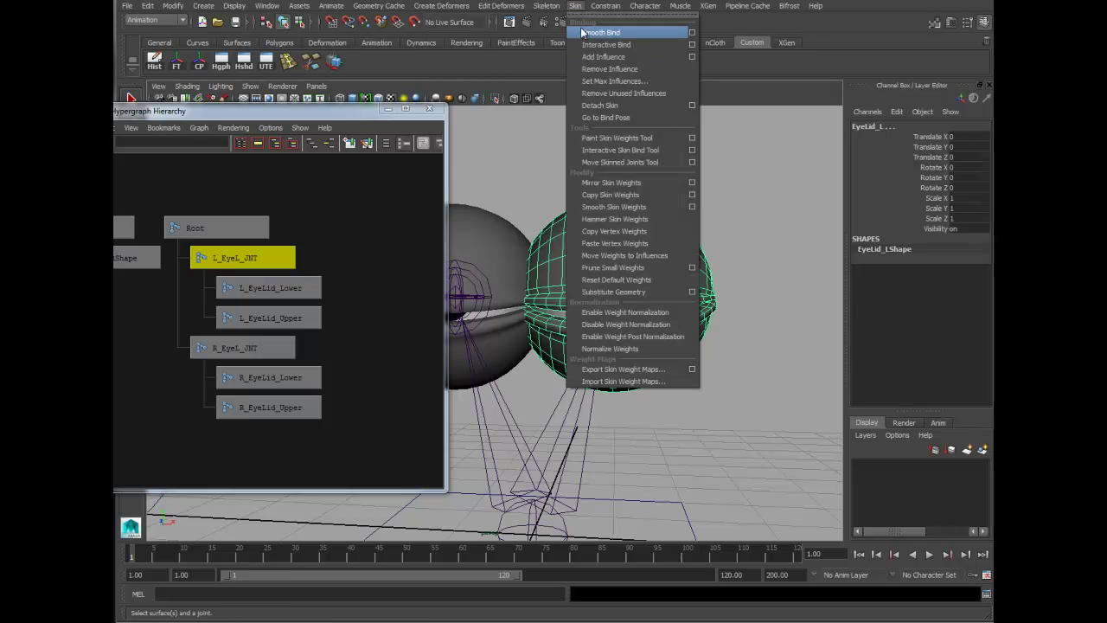
{"action": "left_click", "coordinate": [692, 32]}
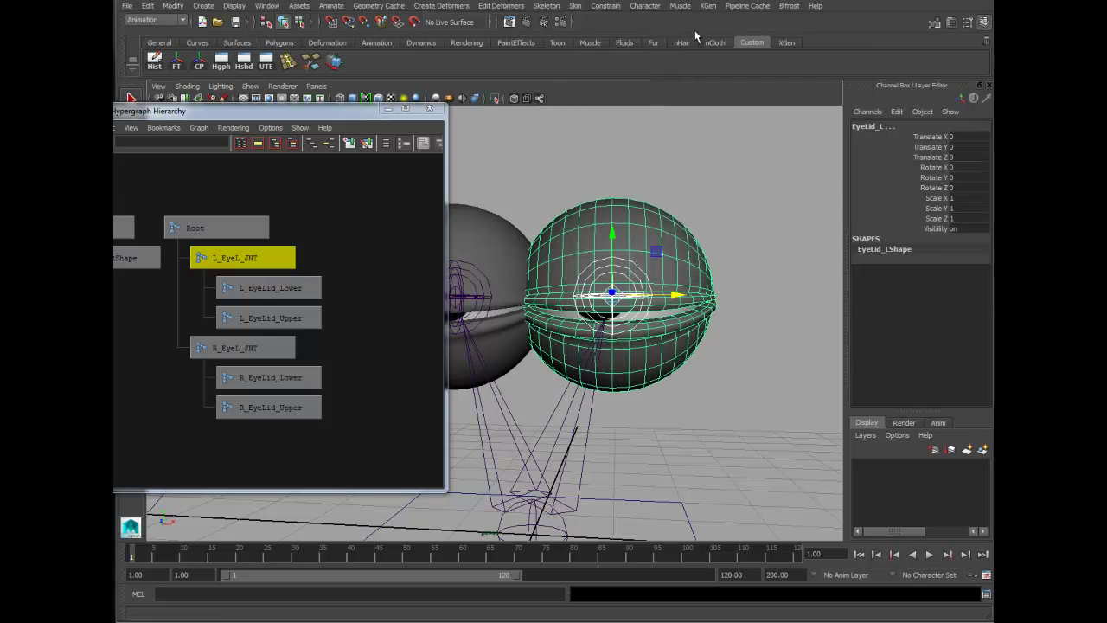
{"action": "left_click", "coordinate": [700, 98]}
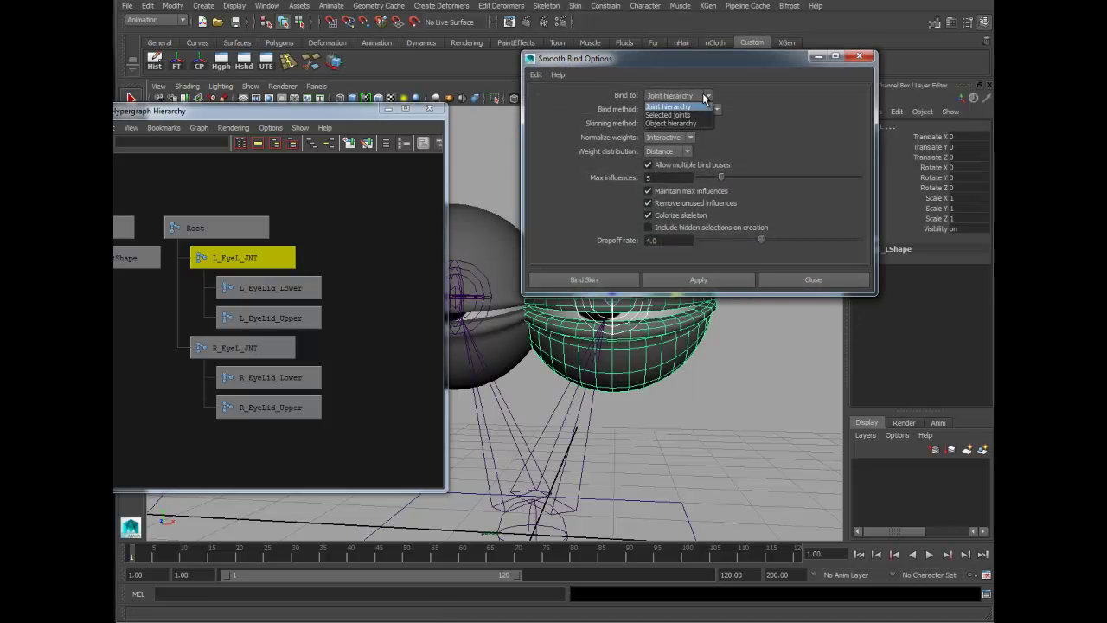
{"action": "left_click", "coordinate": [668, 115]}
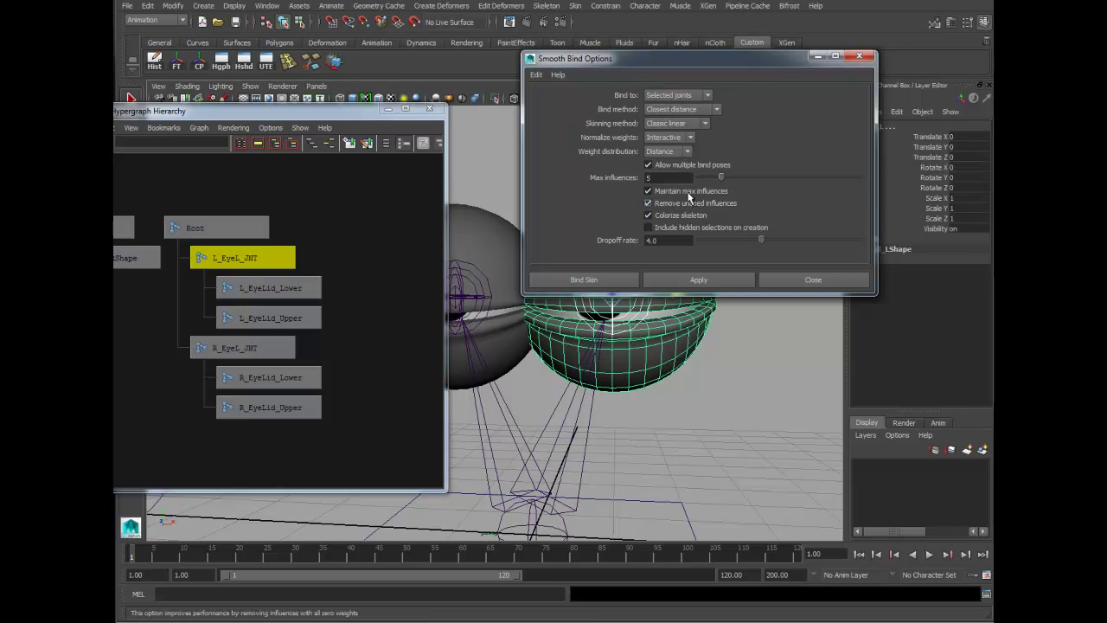
{"action": "left_click_drag", "start_coordinate": [720, 176], "coordinate": [710, 177]}
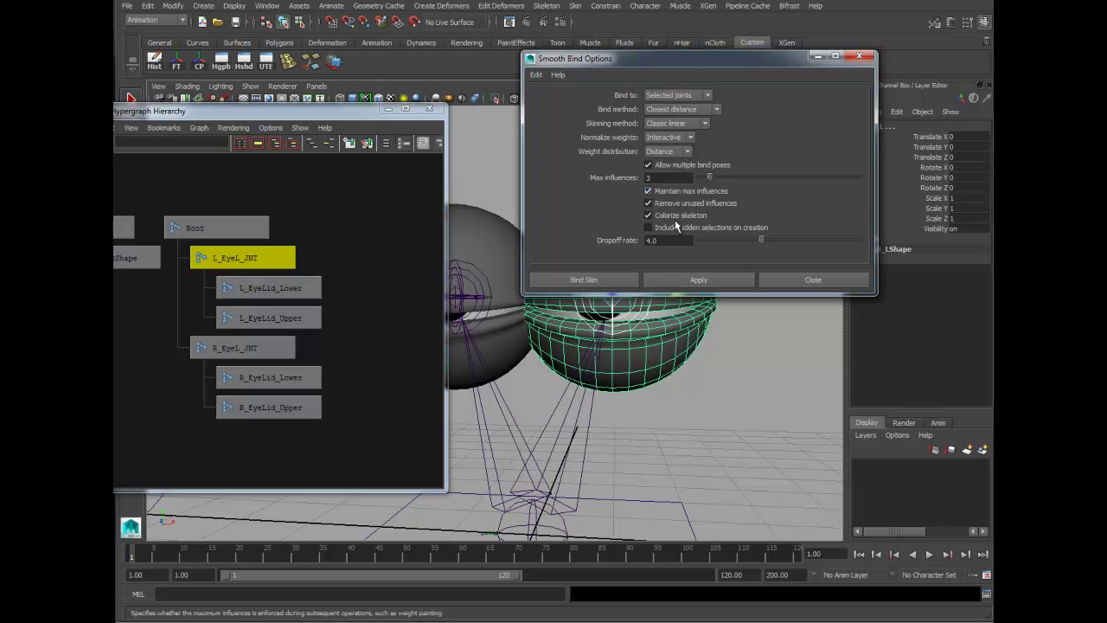
{"action": "left_click", "coordinate": [583, 280]}
{"action": "key", "text": "f"}
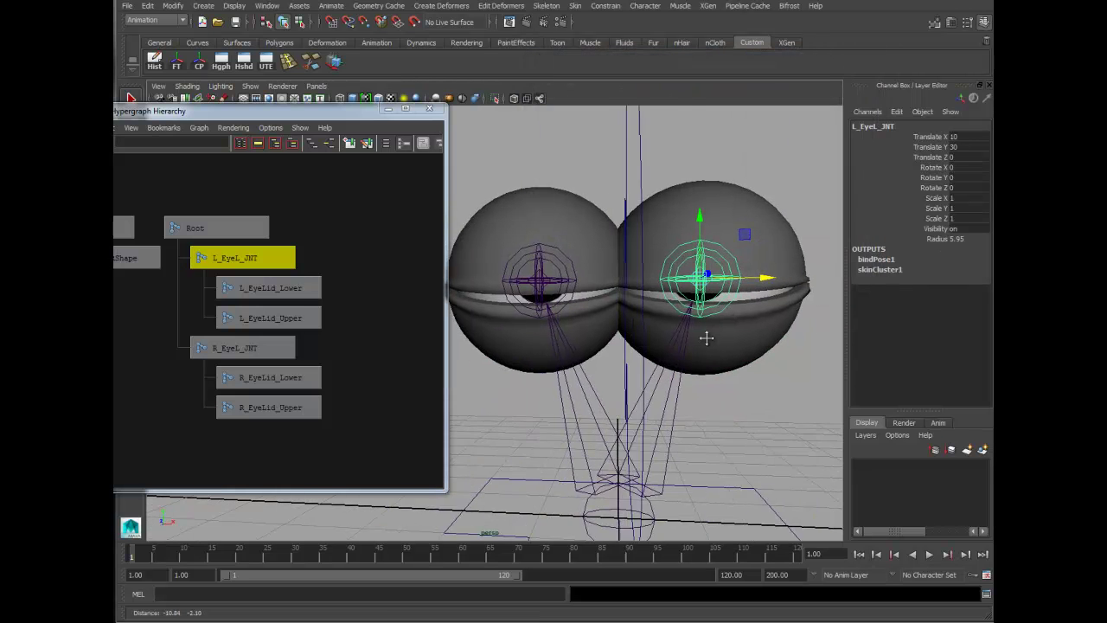
- Smooth bind the right eyelid mesh to R_EyeL_JNT with the same bind settings
{"action": "key", "text": "w"}
{"action": "left_click", "coordinate": [566, 271]}
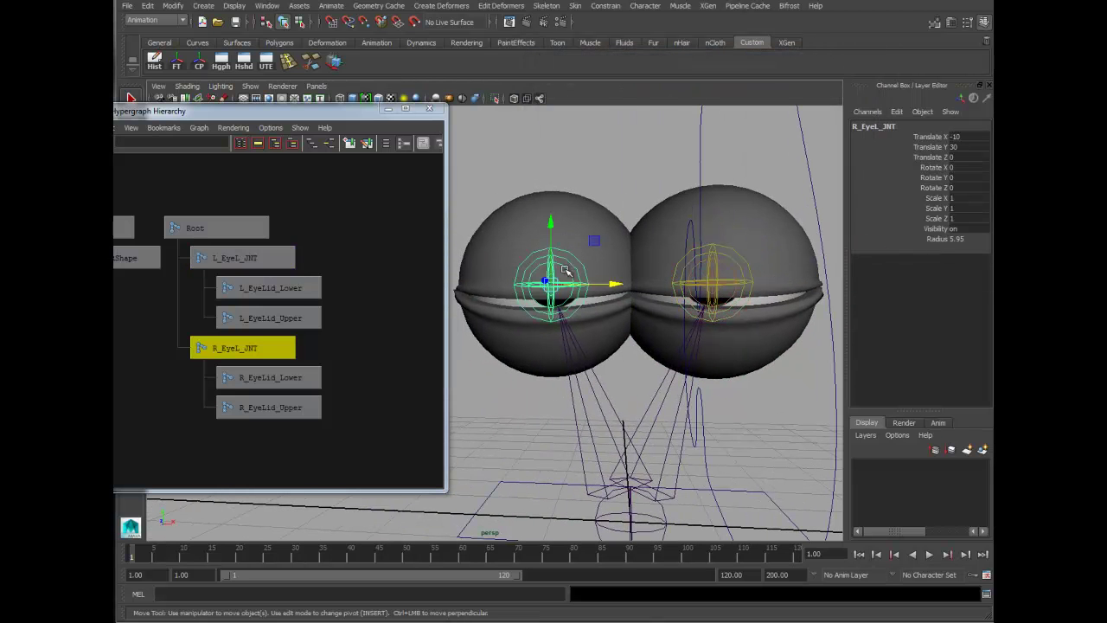
{"action": "left_click", "coordinate": [602, 207], "text": "shift"}
{"action": "left_click", "coordinate": [577, 7]}
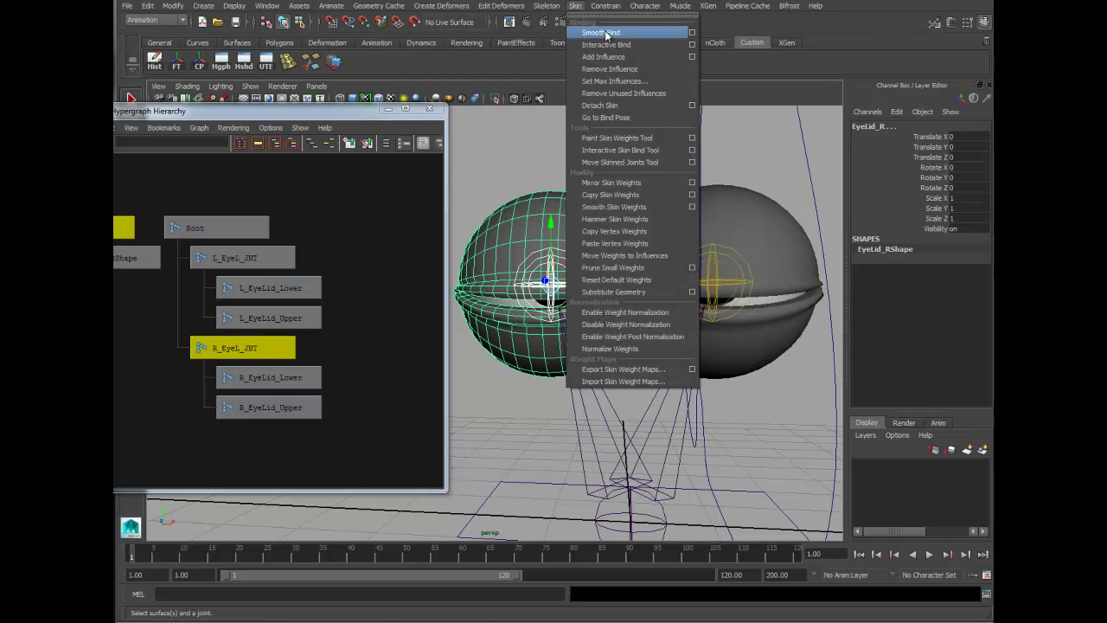
{"action": "left_click", "coordinate": [606, 33]}
{"action": "left_click_drag", "start_coordinate": [700, 292], "coordinate": [656, 281], "text": "alt"}
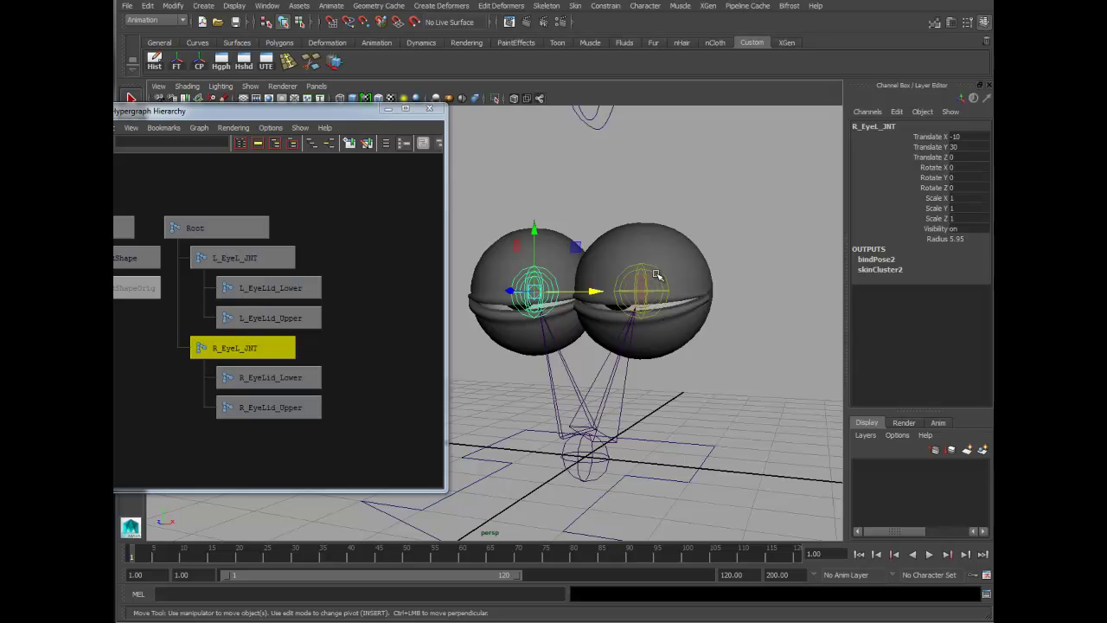
- Test-rotate the L_EyeLid_Upper and L_EyeLid_Lower joints, undoing each rotation
{"action": "left_click", "coordinate": [657, 268]}
{"action": "key", "text": "r"}
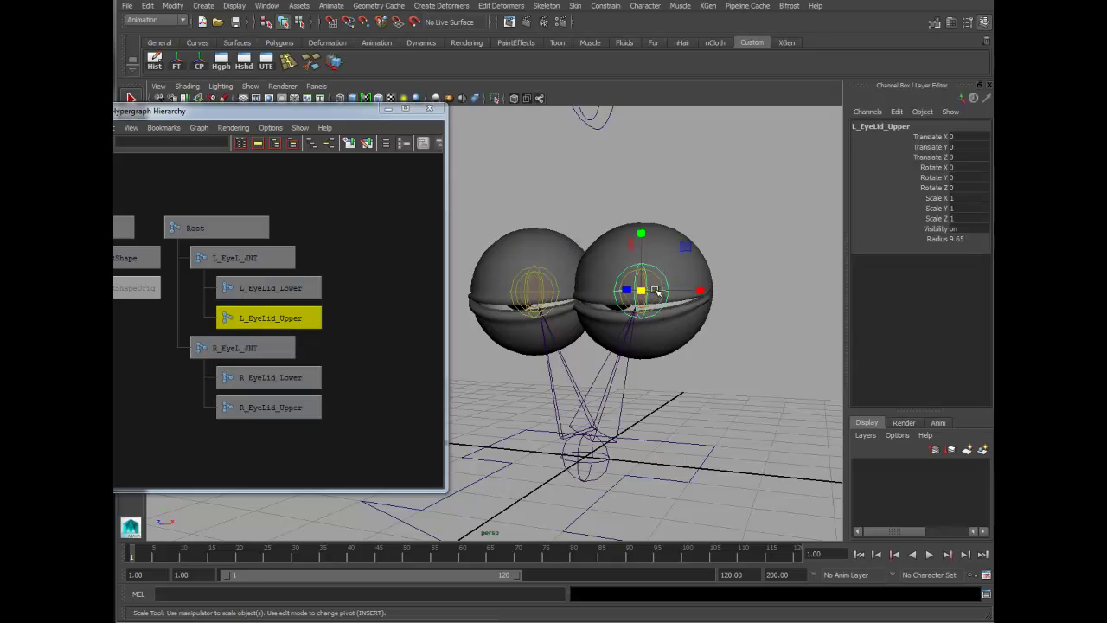
{"action": "key", "text": "e"}
{"action": "mouse_move", "coordinate": [642, 293]}
{"action": "left_mouse_down"}
{"action": "mouse_move", "coordinate": [630, 313]}
{"action": "mouse_move", "coordinate": [649, 296]}
{"action": "left_mouse_up"}
{"action": "key", "text": "ctrl+z"}
{"action": "left_click", "coordinate": [297, 289]}
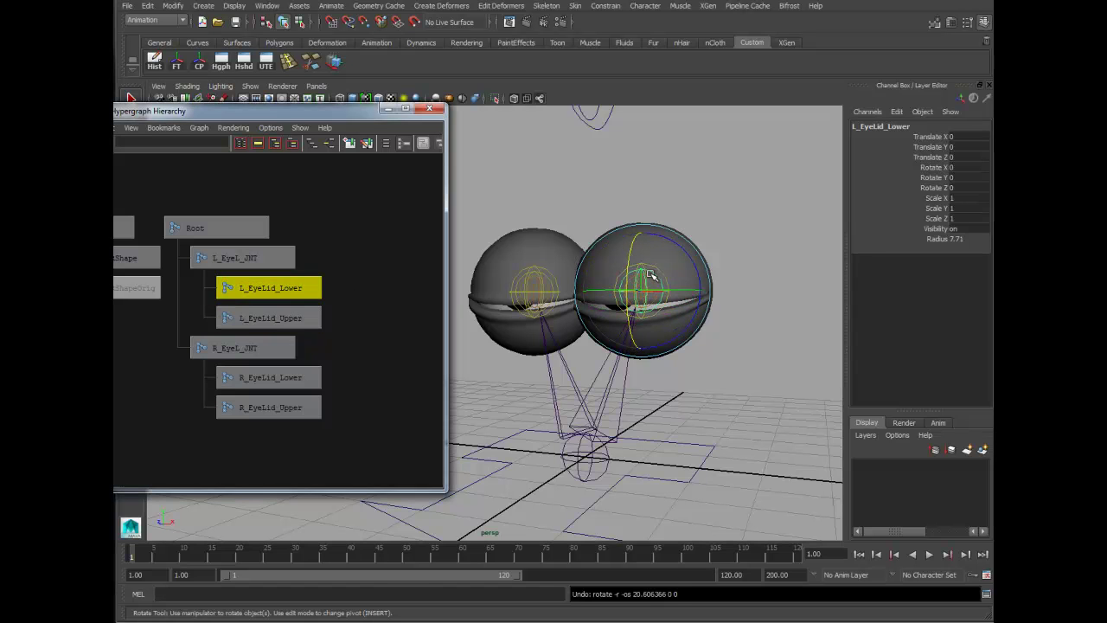
{"action": "left_click_drag", "start_coordinate": [632, 269], "coordinate": [645, 289]}
{"action": "key", "text": "ctrl+z"}
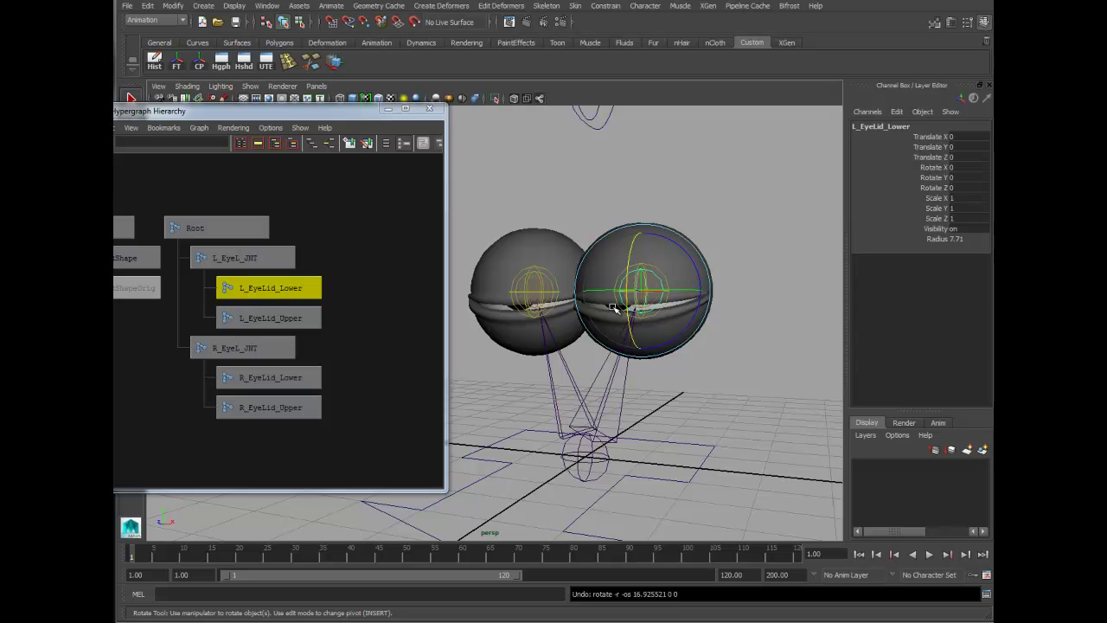
- Undo the smooth bind of the right eyelid mesh
{"action": "key", "text": "ctrl+z"}
{"action": "key", "text": "ctrl+z"}
{"action": "key", "text": "ctrl+z"}
{"action": "key", "text": "ctrl+z"}
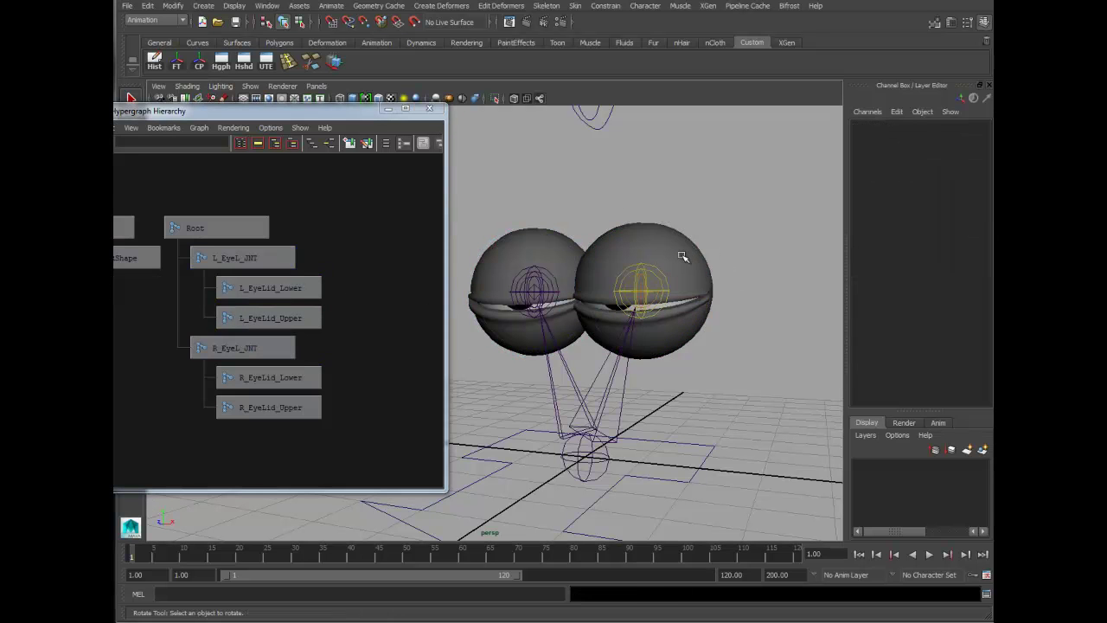
- Delete the history of EyeLid_L to remove its skin binding, and check that EyeLid_R has no skin cluster
{"action": "left_click", "coordinate": [683, 260]}
{"action": "left_click", "coordinate": [255, 258]}
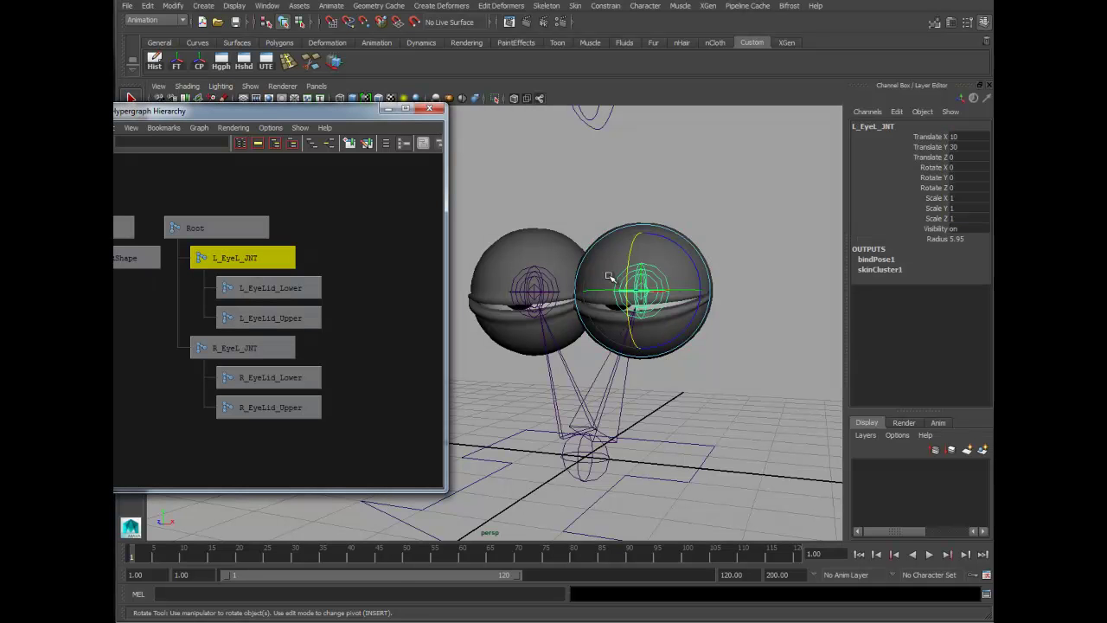
{"action": "left_click", "coordinate": [691, 259]}
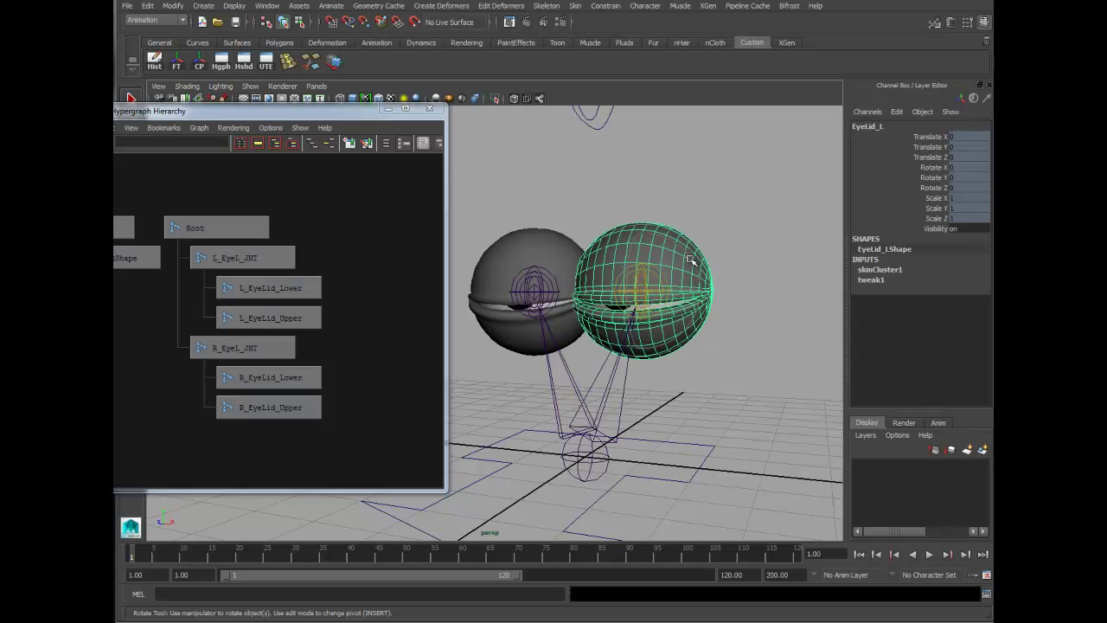
{"action": "left_click", "coordinate": [160, 63]}
{"action": "left_click", "coordinate": [560, 239]}
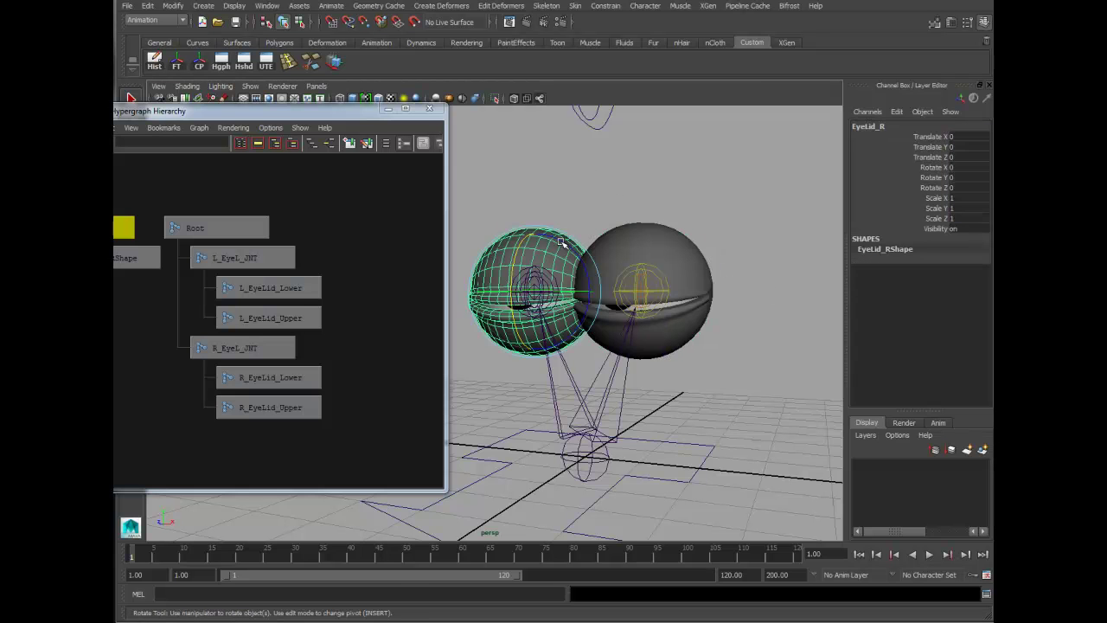
- Smooth bind EyeLid_L to the L_EyeL_JNT, L_EyeLid_Lower and L_EyeLid_Upper joints
{"action": "left_click", "coordinate": [707, 298]}
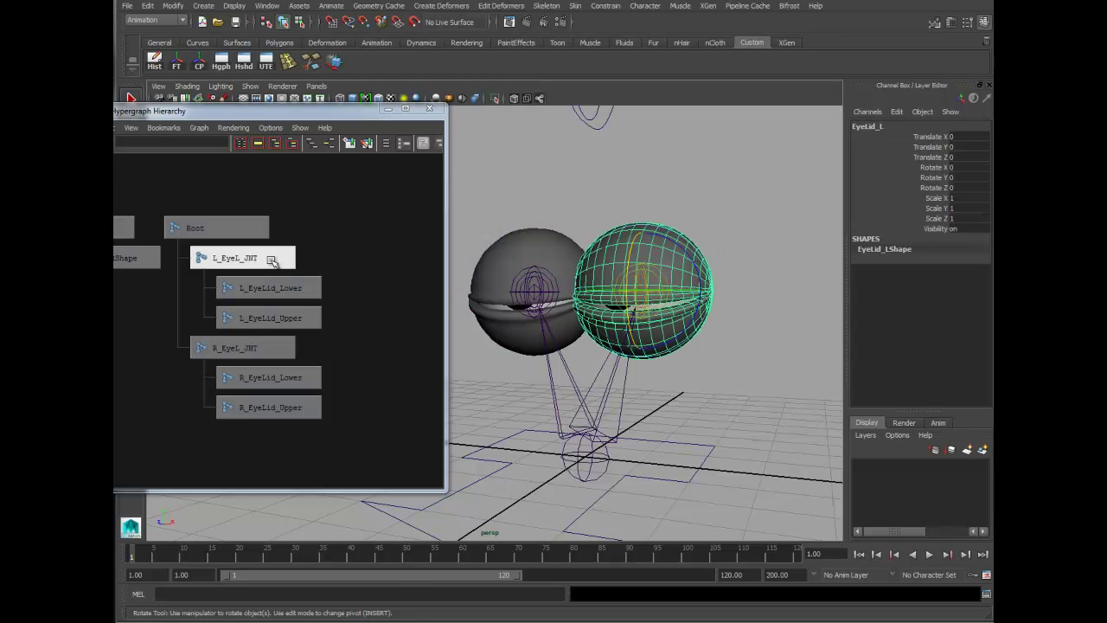
{"action": "left_click_drag", "start_coordinate": [258, 313], "coordinate": [256, 314]}
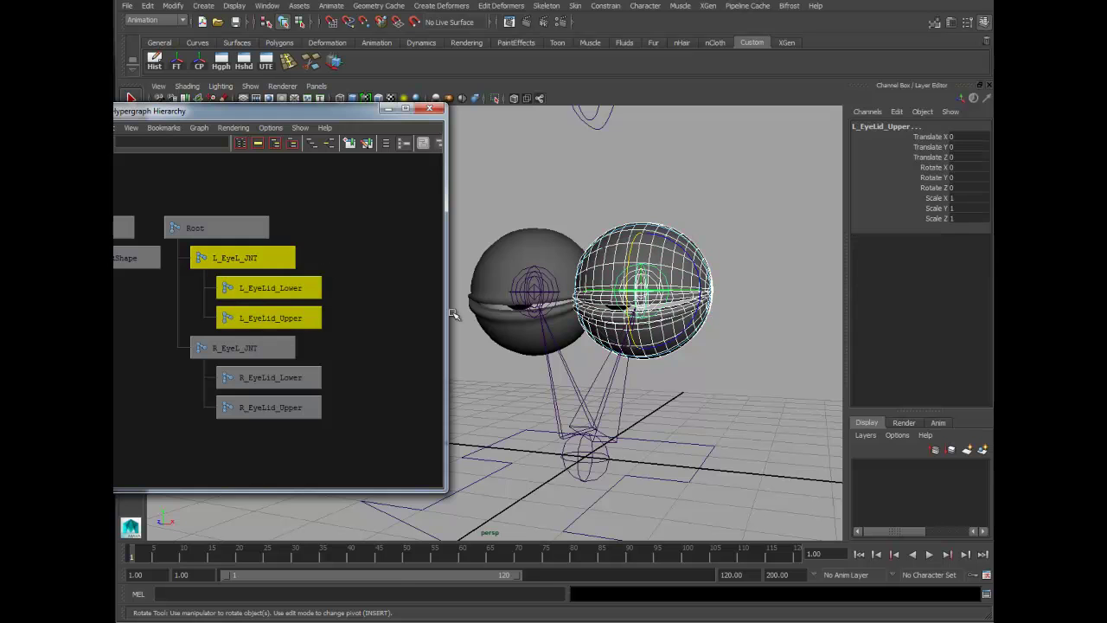
{"action": "left_click", "coordinate": [574, 6]}
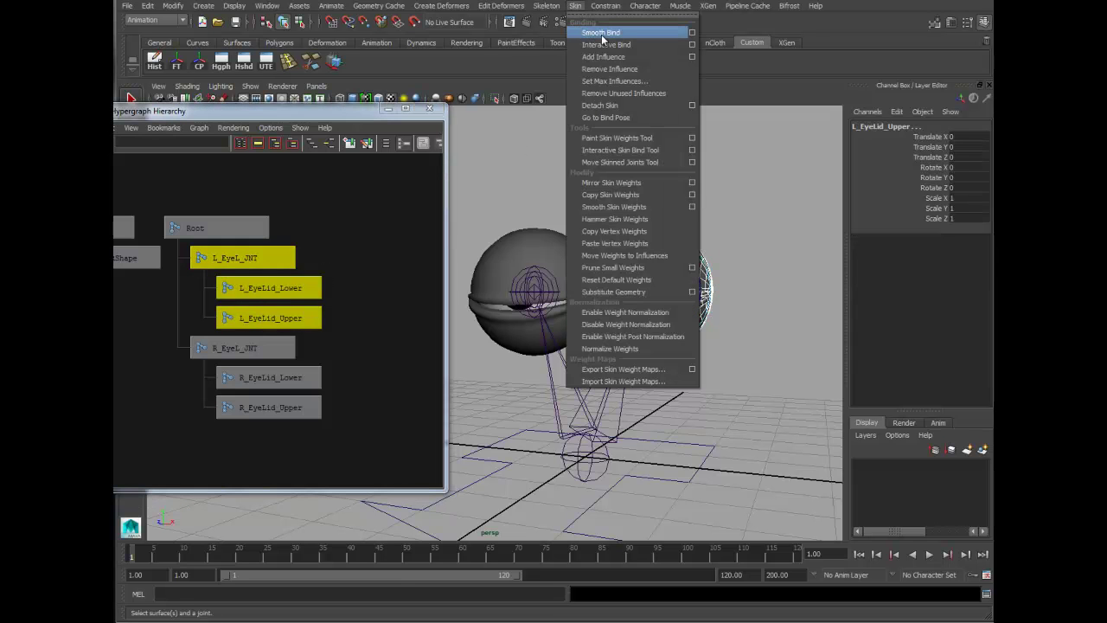
{"action": "left_click", "coordinate": [603, 33]}
{"action": "left_click", "coordinate": [749, 251]}
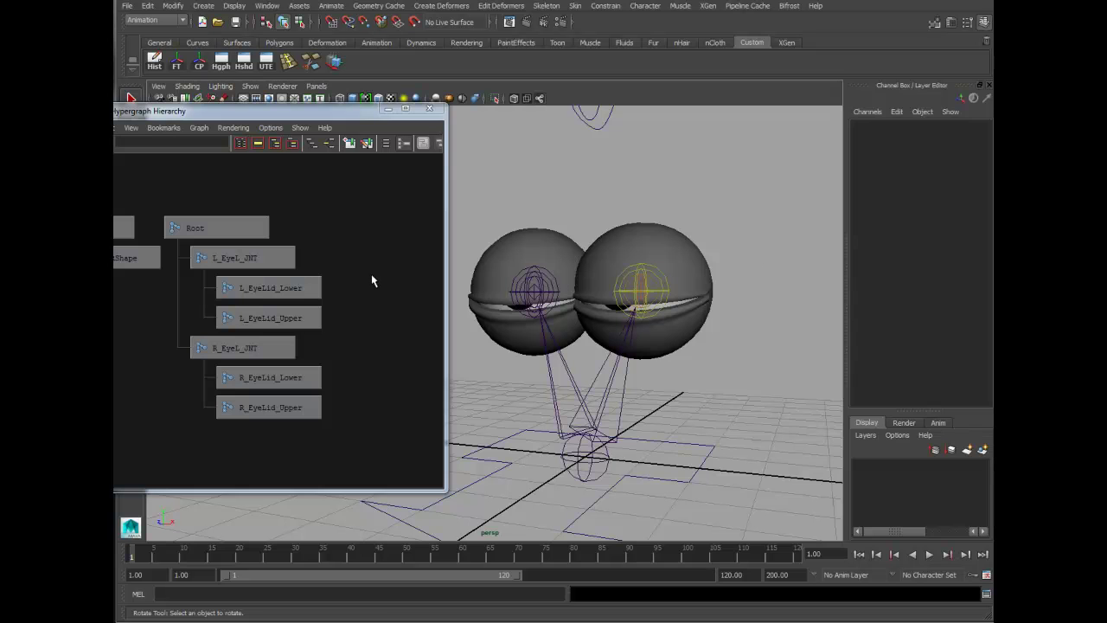
- Test the left eyelid's deformation by rotating L_EyeLid_Lower and L_EyeLid_Upper, restoring each joint's rotation
{"action": "left_click", "coordinate": [290, 285]}
{"action": "left_click_drag", "start_coordinate": [626, 274], "coordinate": [630, 320]}
{"action": "key", "text": "ctrl+z"}
{"action": "left_click_drag", "start_coordinate": [691, 373], "coordinate": [581, 309], "text": "alt"}
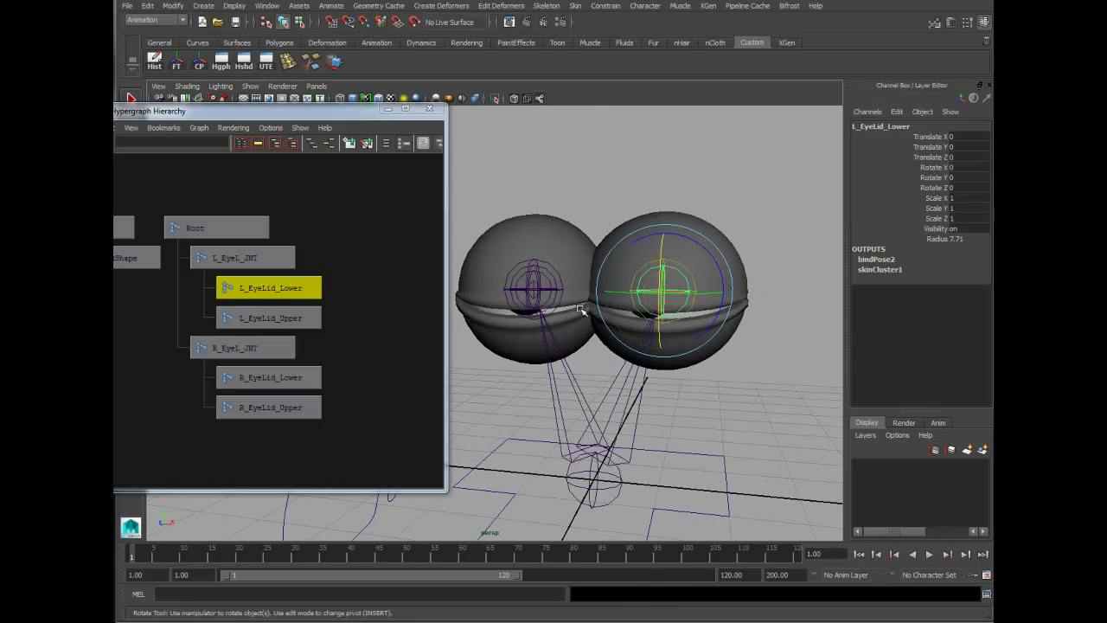
{"action": "left_click", "coordinate": [279, 318]}
{"action": "left_click_drag", "start_coordinate": [659, 273], "coordinate": [667, 278]}
{"action": "middle_click_drag", "start_coordinate": [778, 301], "coordinate": [754, 293], "text": "alt"}
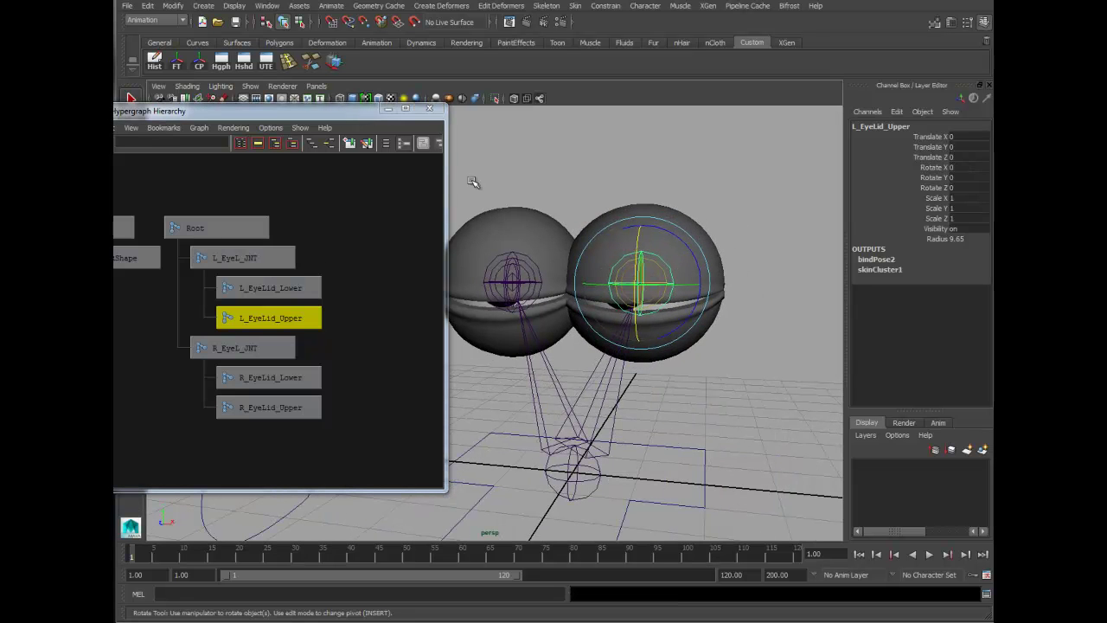
- Smooth bind EyeLid_R to the R_EyeL_JNT, R_EyeLid_Lower and R_EyeLid_Upper joints
{"action": "left_click", "coordinate": [277, 346]}
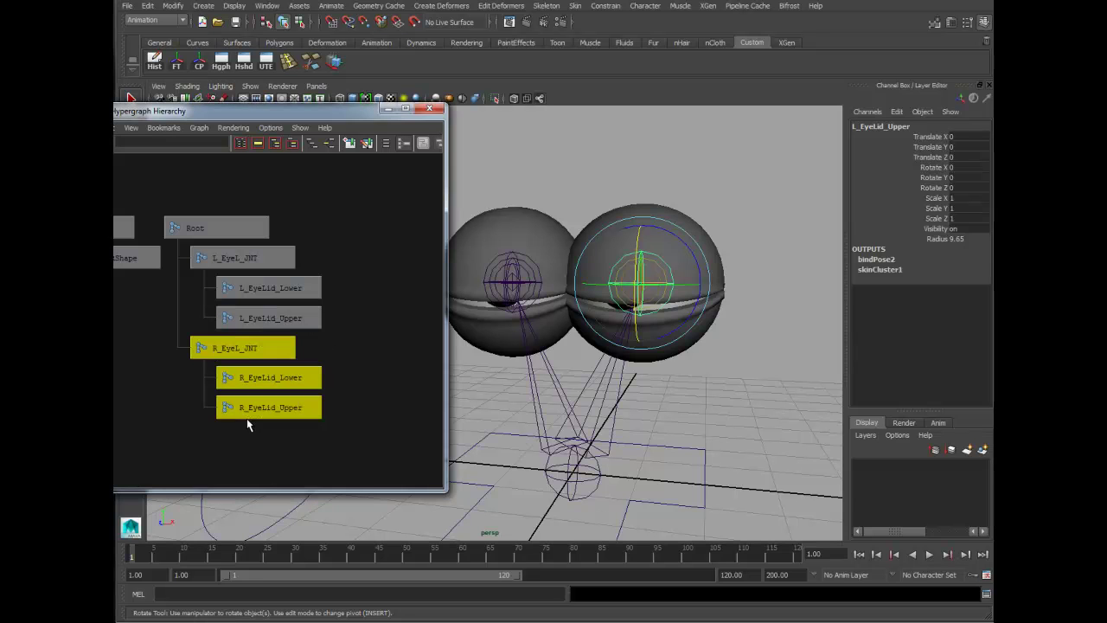
{"action": "left_click", "coordinate": [543, 216], "text": "shift"}
{"action": "left_click", "coordinate": [575, 5]}
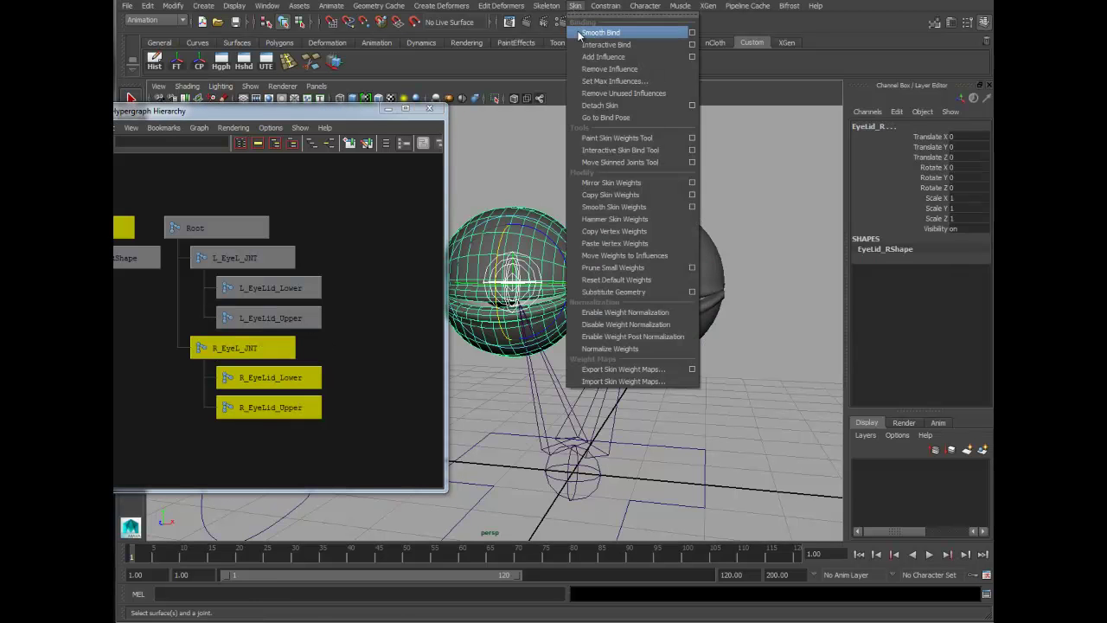
{"action": "left_click", "coordinate": [599, 34]}
{"action": "left_click_drag", "start_coordinate": [671, 244], "coordinate": [663, 245], "text": "alt"}
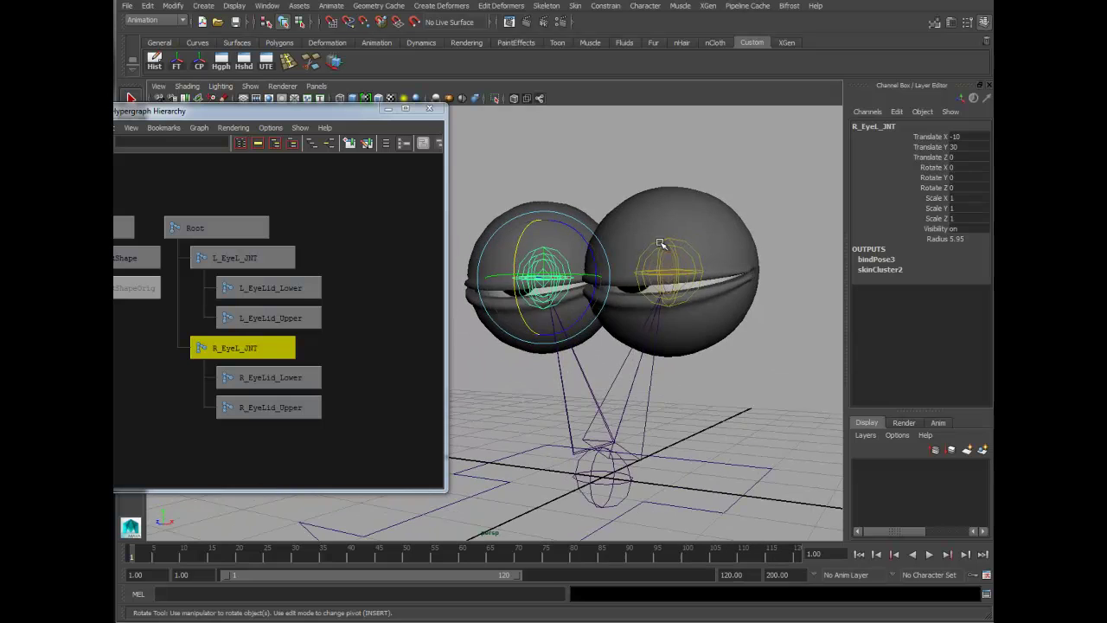
- Close the hierarchy window and open the Paint Skin Weights Tool settings for EyeLid_L, placed clear of the eyelids
{"action": "left_click", "coordinate": [724, 203]}
{"action": "left_click_drag", "start_coordinate": [724, 204], "coordinate": [706, 223], "text": "alt"}
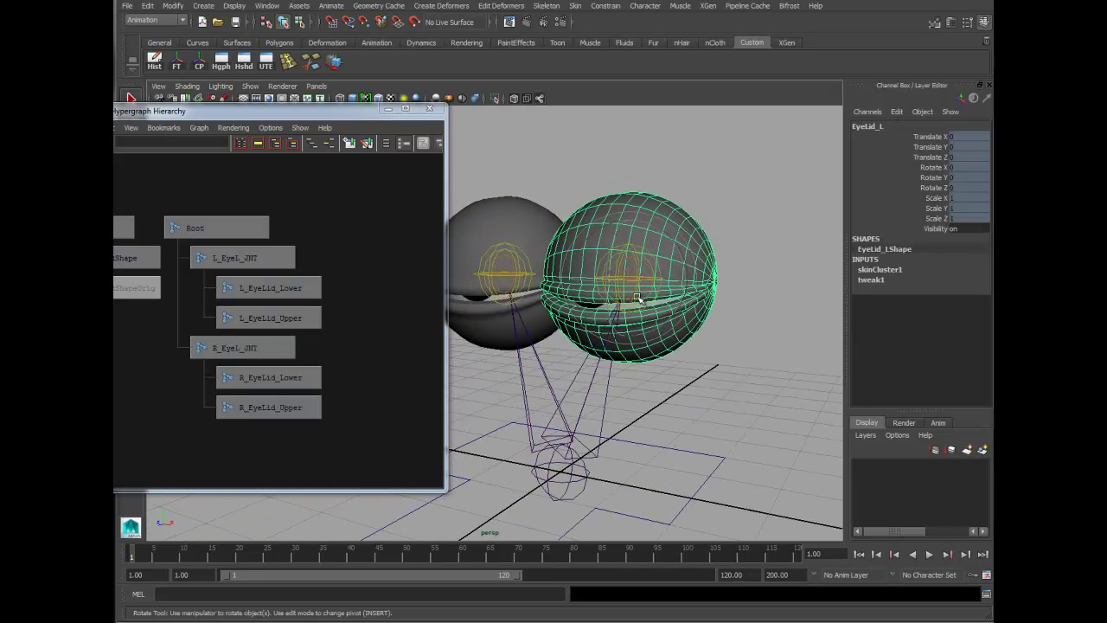
{"action": "left_click", "coordinate": [429, 109]}
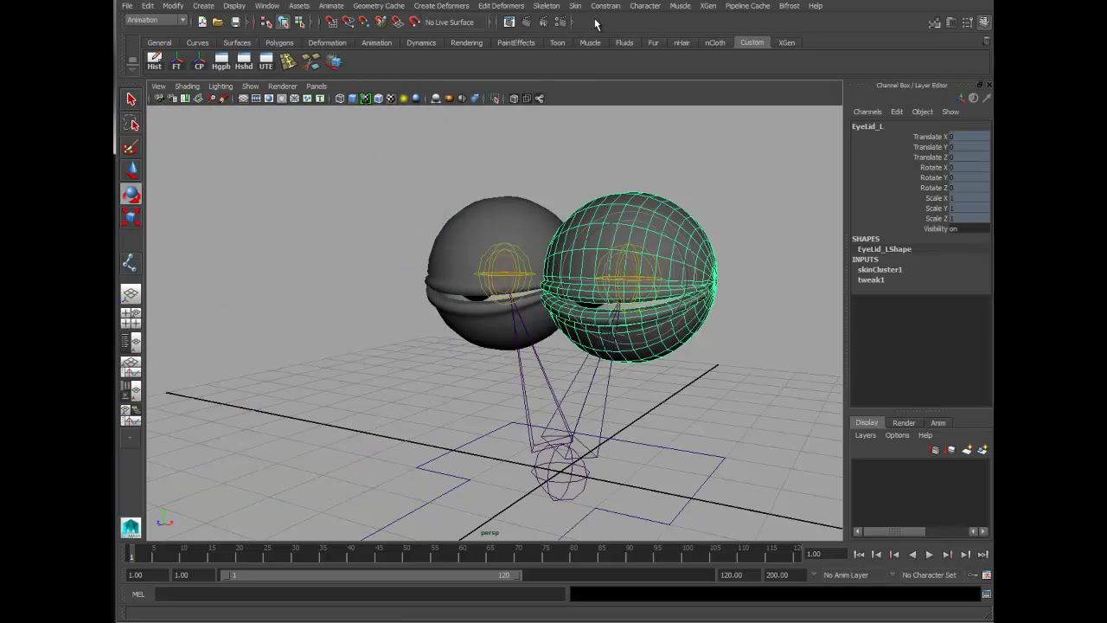
{"action": "left_click", "coordinate": [575, 6]}
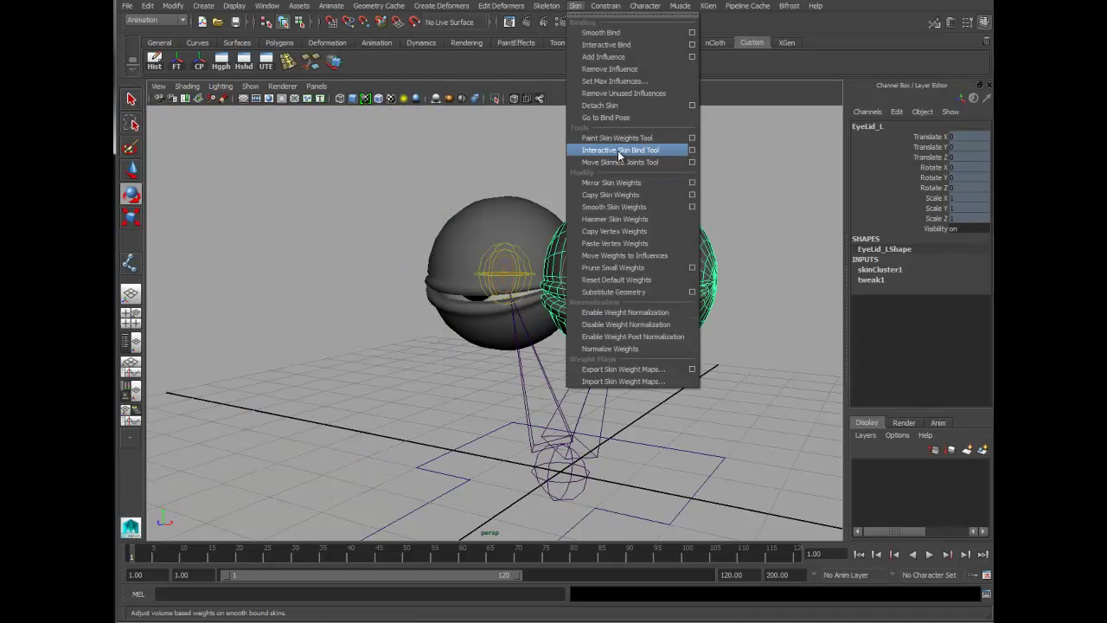
{"action": "left_click", "coordinate": [692, 138]}
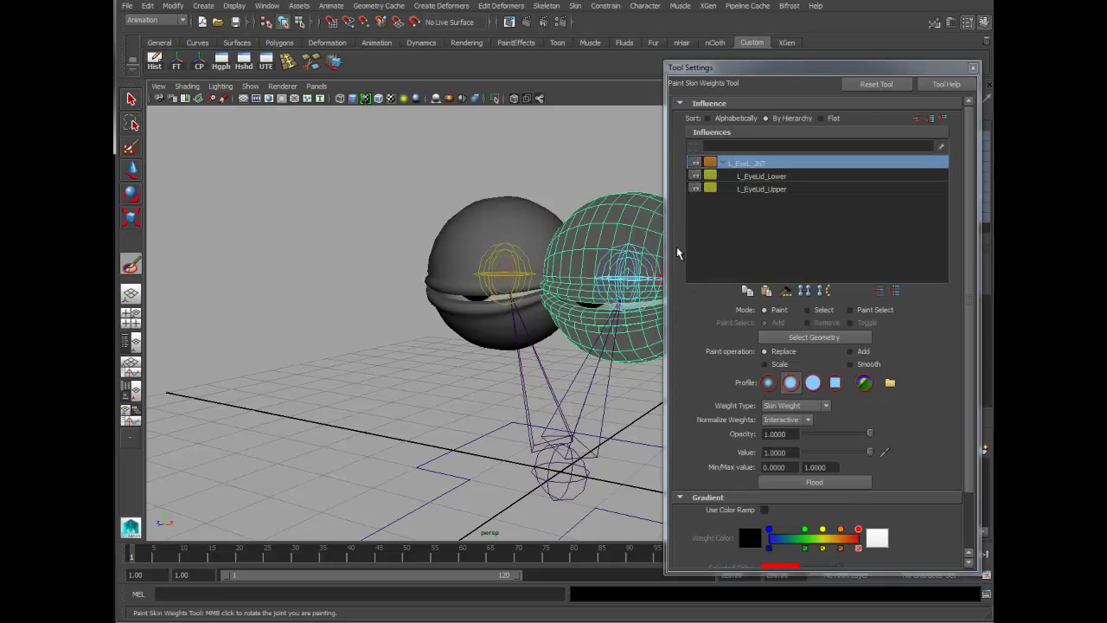
{"action": "left_click_drag", "start_coordinate": [779, 76], "coordinate": [255, 70]}
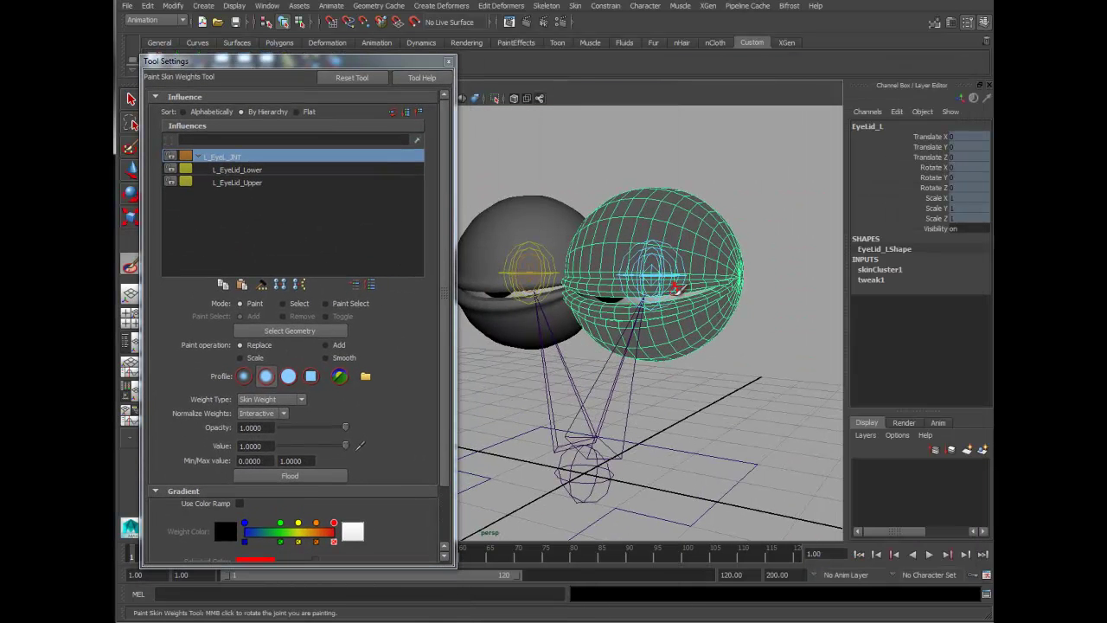
- Look through the L_EyeLid_Lower and L_EyeLid_Upper influences, ending with L_EyeL_JNT selected
{"action": "left_click", "coordinate": [247, 173]}
{"action": "left_click", "coordinate": [247, 184]}
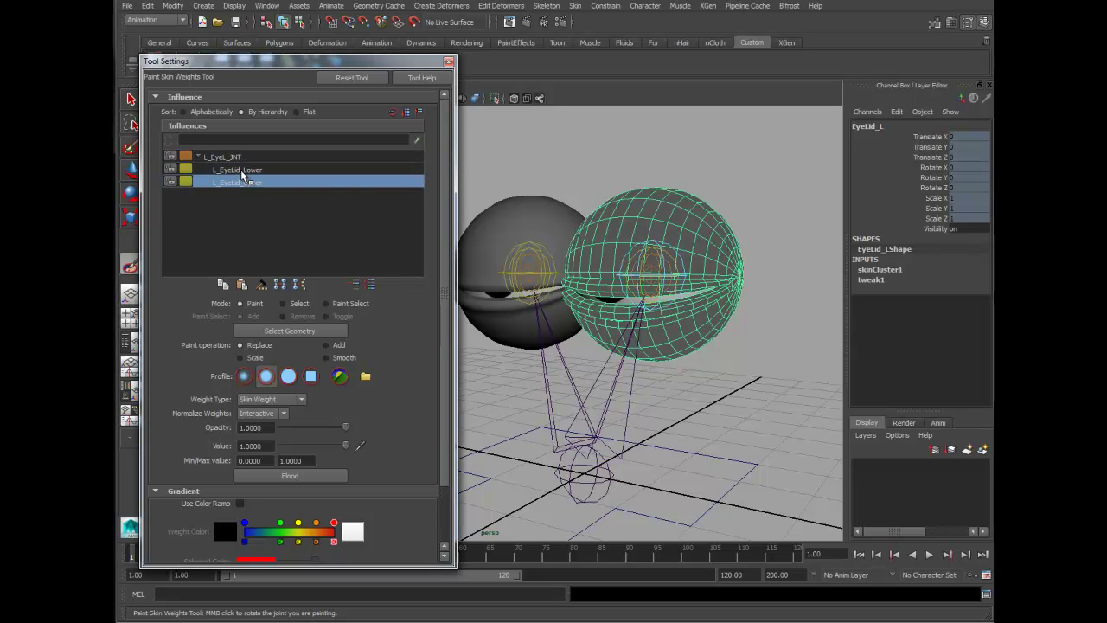
{"action": "left_click", "coordinate": [243, 171]}
{"action": "left_click", "coordinate": [229, 157]}
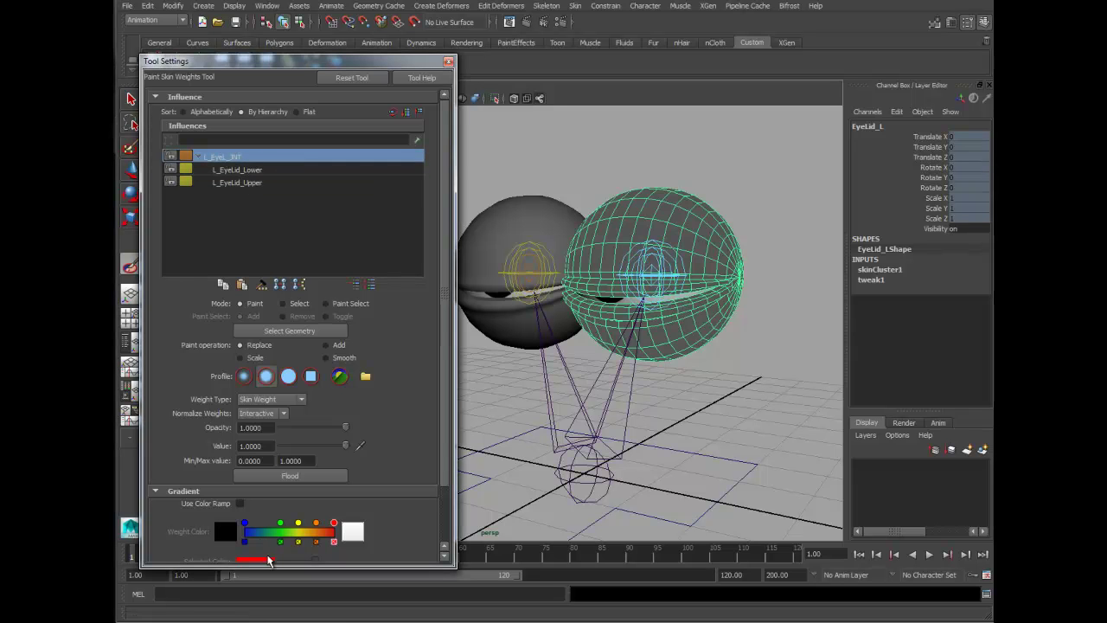
- Enable the color ramp display and flood EyeLid_L with a weight of 1.0 for the L_EyeL_JNT influence
{"action": "left_click", "coordinate": [239, 503]}
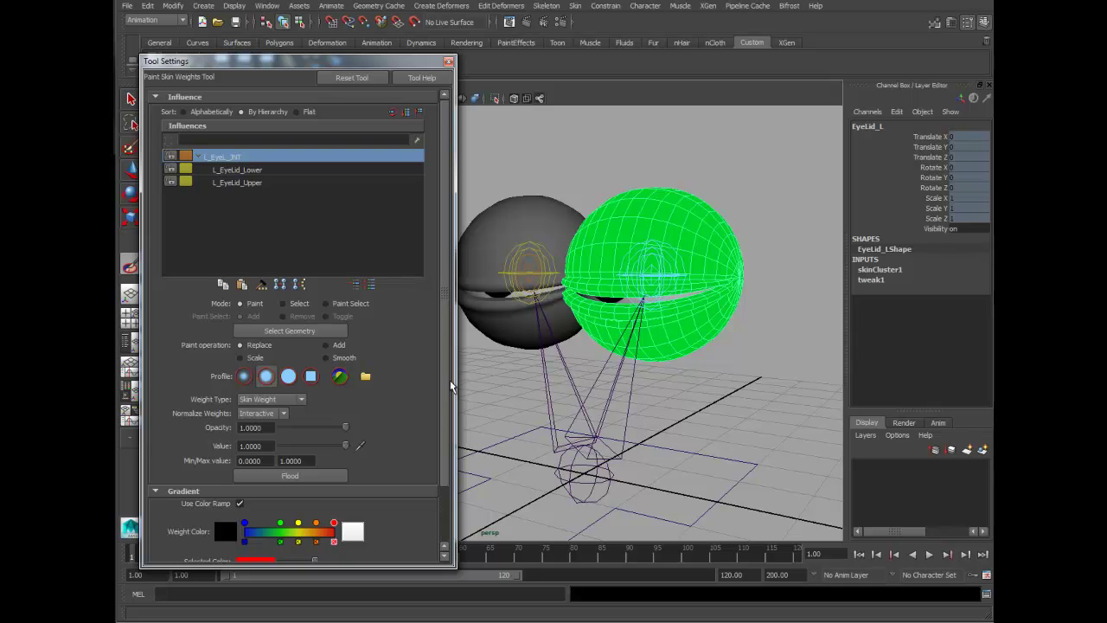
{"action": "scroll", "coordinate": [445, 472], "scroll_direction": "down", "scroll_amount": 3}
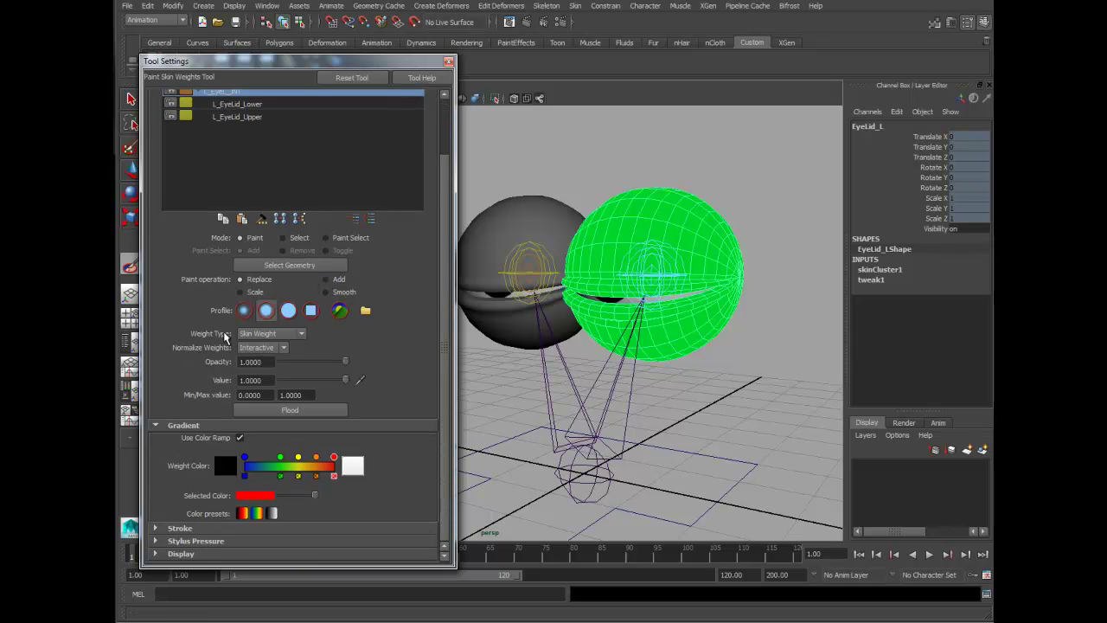
{"action": "left_click", "coordinate": [309, 412]}
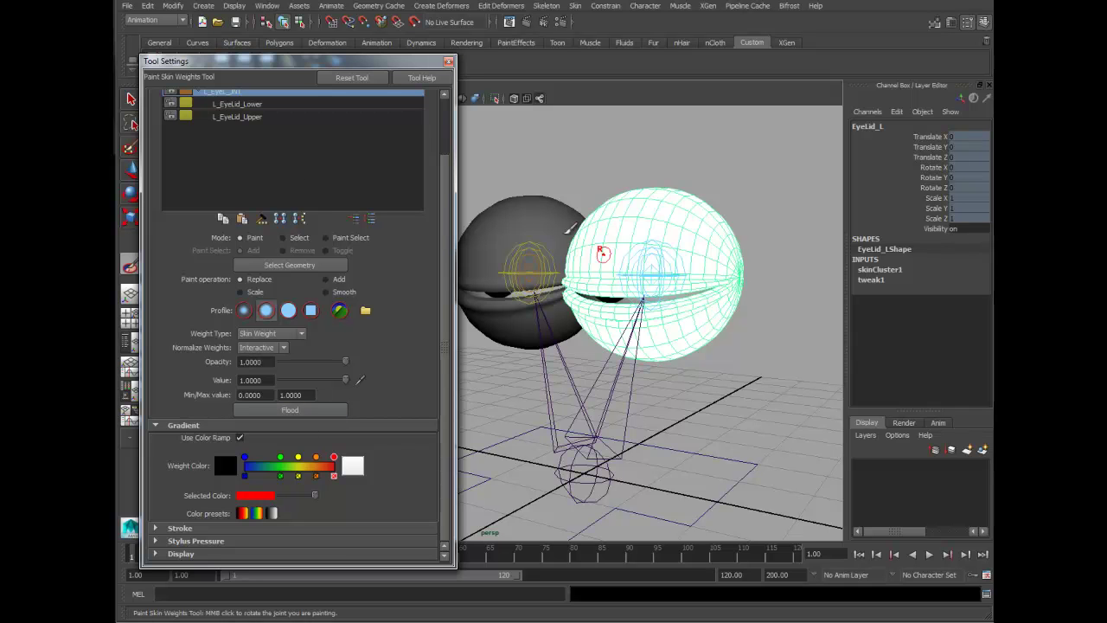
- Check the L_EyeLid_Lower and L_EyeLid_Upper influences, leaving L_EyeLid_Lower active, and isolate EyeLid_L in the perspective view
{"action": "left_click", "coordinate": [237, 104]}
{"action": "left_click", "coordinate": [239, 117]}
{"action": "left_click", "coordinate": [238, 106]}
{"action": "left_click", "coordinate": [238, 114]}
{"action": "left_click", "coordinate": [239, 104]}
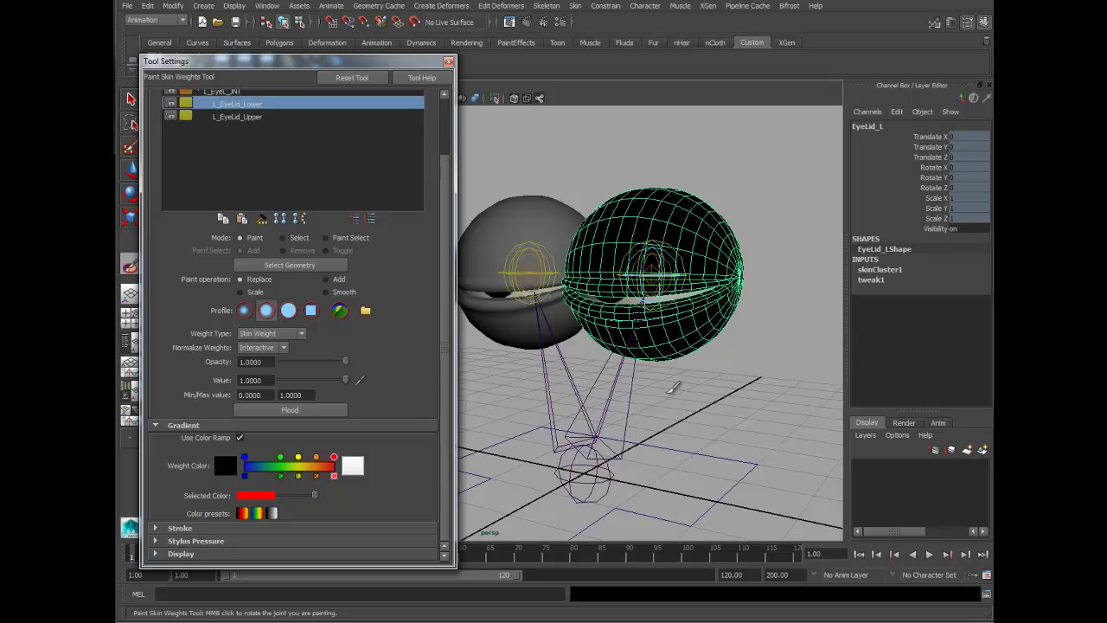
{"action": "middle_click_drag", "start_coordinate": [651, 286], "coordinate": [630, 318], "text": "alt"}
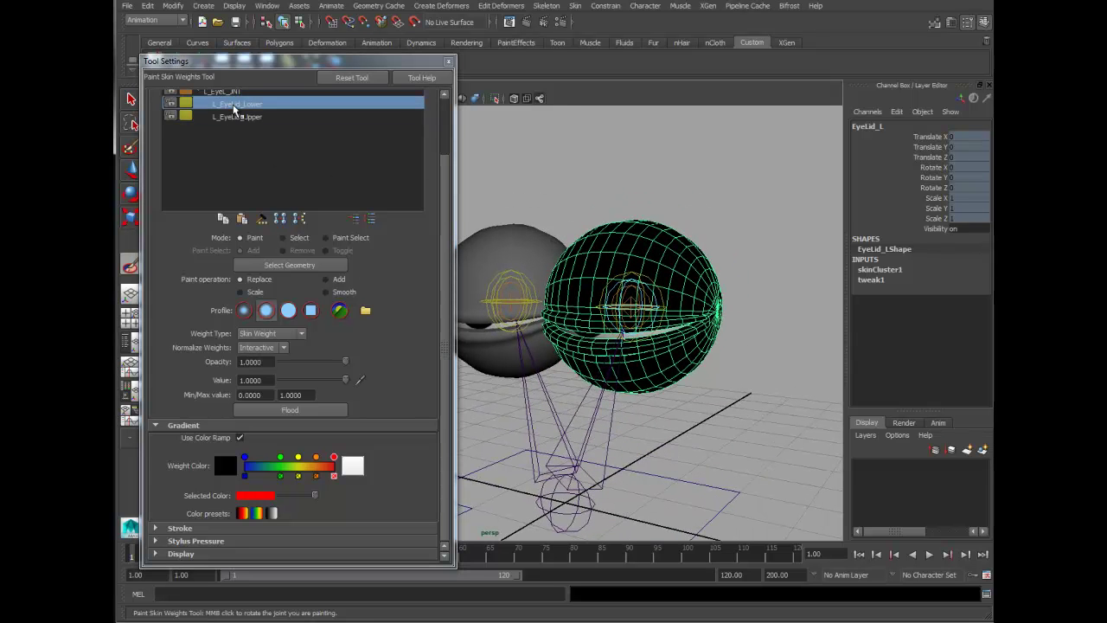
{"action": "right_click_drag", "start_coordinate": [638, 353], "coordinate": [663, 355], "text": "alt"}
{"action": "left_click_drag", "start_coordinate": [623, 346], "coordinate": [671, 368], "text": "alt"}
{"action": "right_click_drag", "start_coordinate": [670, 367], "coordinate": [697, 364], "text": "alt"}
{"action": "middle_click_drag", "start_coordinate": [696, 367], "coordinate": [670, 335], "text": "alt"}
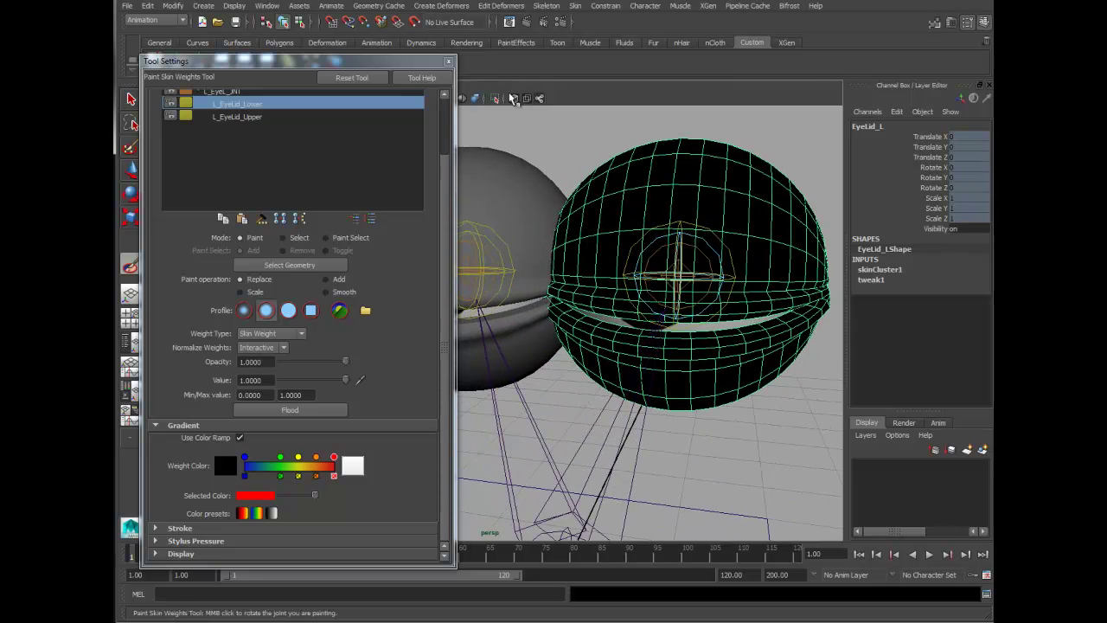
{"action": "left_click", "coordinate": [494, 99]}
{"action": "left_click_drag", "start_coordinate": [659, 373], "coordinate": [662, 331], "text": "alt"}
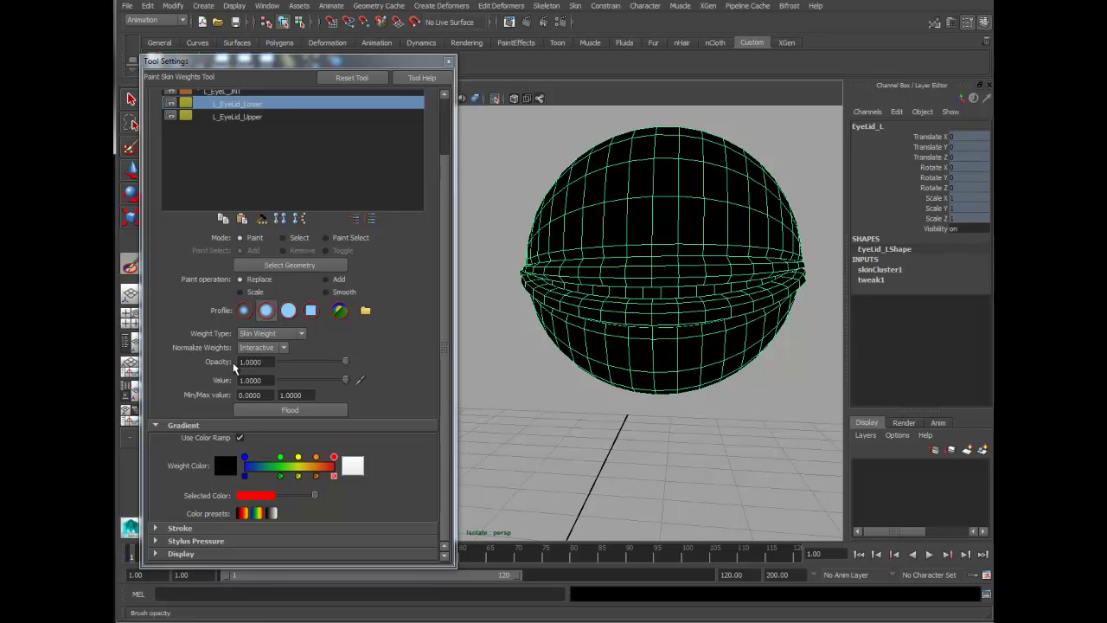
- Set the paint operation to Add and paint L_EyeLid_Lower weight of 1.0 along the front rim of the lower lid
{"action": "left_click", "coordinate": [327, 281]}
{"action": "mouse_move", "coordinate": [718, 326]}
{"action": "left_mouse_down", "text": "alt"}
{"action": "mouse_move", "coordinate": [595, 308]}
{"action": "mouse_move", "coordinate": [702, 288]}
{"action": "mouse_move", "coordinate": [510, 299]}
{"action": "mouse_move", "coordinate": [726, 286]}
{"action": "mouse_move", "coordinate": [766, 270]}
{"action": "left_mouse_up", "text": "alt"}
{"action": "mouse_move", "coordinate": [648, 291]}
{"action": "left_mouse_down", "text": "alt"}
{"action": "mouse_move", "coordinate": [703, 291]}
{"action": "mouse_move", "coordinate": [704, 309]}
{"action": "mouse_move", "coordinate": [717, 307]}
{"action": "left_mouse_up", "text": "alt"}
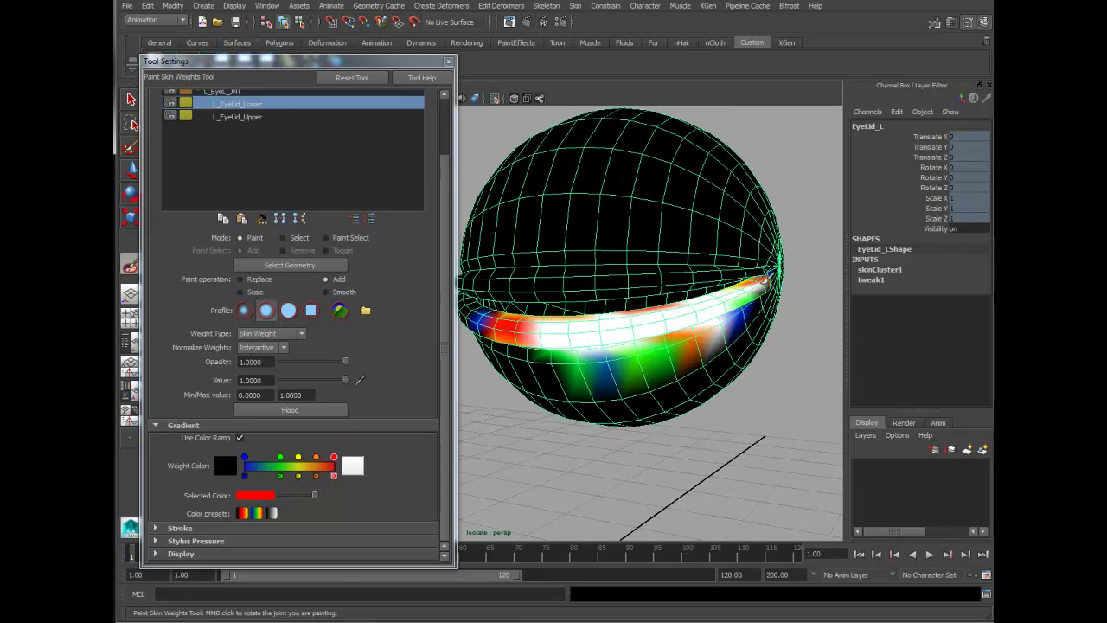
{"action": "left_click_drag", "start_coordinate": [546, 330], "coordinate": [667, 320], "text": "alt"}
{"action": "left_click_drag", "start_coordinate": [537, 297], "coordinate": [630, 337]}
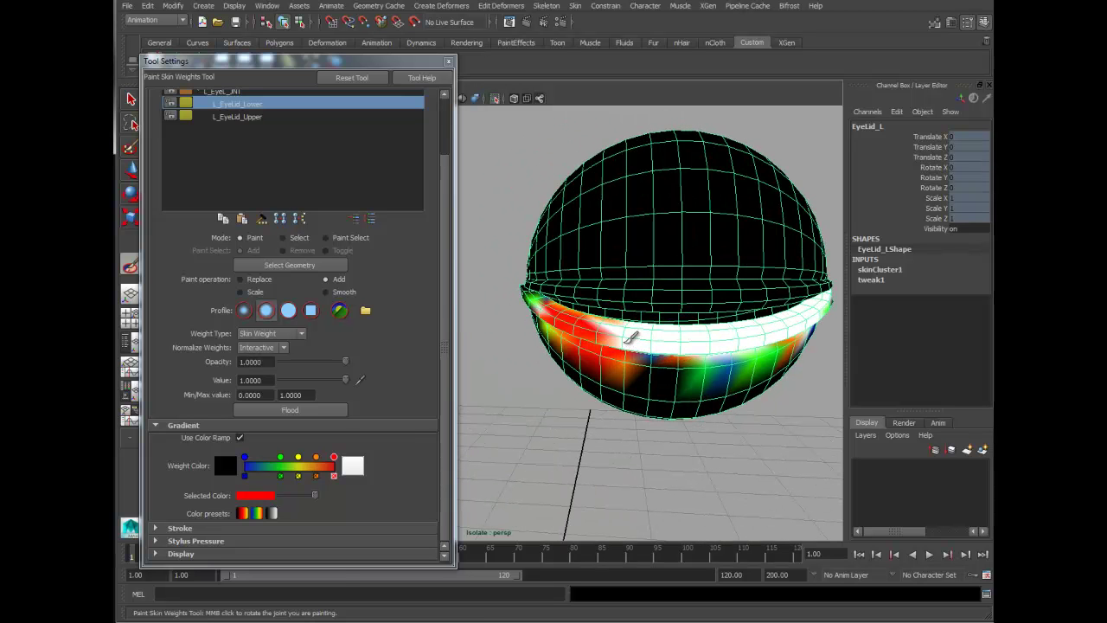
- Fill in the L_EyeLid_Lower weights along the rest of the lower lid rim, out to both corners
{"action": "mouse_move", "coordinate": [571, 317]}
{"action": "left_mouse_down", "text": "alt"}
{"action": "mouse_move", "coordinate": [632, 316]}
{"action": "mouse_move", "coordinate": [611, 314]}
{"action": "mouse_move", "coordinate": [650, 303]}
{"action": "left_mouse_up", "text": "alt"}
{"action": "right_click_drag", "start_coordinate": [652, 303], "coordinate": [680, 325], "text": "alt"}
{"action": "mouse_move", "coordinate": [583, 277]}
{"action": "left_mouse_down"}
{"action": "mouse_move", "coordinate": [516, 260]}
{"action": "mouse_move", "coordinate": [537, 278]}
{"action": "left_mouse_up"}
{"action": "mouse_move", "coordinate": [650, 297]}
{"action": "left_mouse_down", "text": "alt"}
{"action": "mouse_move", "coordinate": [607, 302]}
{"action": "mouse_move", "coordinate": [771, 310]}
{"action": "left_mouse_up", "text": "alt"}
{"action": "left_click_drag", "start_coordinate": [771, 308], "coordinate": [718, 301], "text": "alt"}
{"action": "mouse_move", "coordinate": [638, 315]}
{"action": "left_mouse_down", "text": "alt"}
{"action": "mouse_move", "coordinate": [690, 320]}
{"action": "mouse_move", "coordinate": [583, 299]}
{"action": "left_mouse_up", "text": "alt"}
{"action": "mouse_move", "coordinate": [828, 314]}
{"action": "left_mouse_down", "text": "alt"}
{"action": "mouse_move", "coordinate": [741, 304]}
{"action": "mouse_move", "coordinate": [781, 265]}
{"action": "mouse_move", "coordinate": [672, 304]}
{"action": "mouse_move", "coordinate": [790, 291]}
{"action": "mouse_move", "coordinate": [578, 289]}
{"action": "left_mouse_up", "text": "alt"}
{"action": "scroll", "coordinate": [711, 309], "scroll_direction": "down", "scroll_amount": 3}
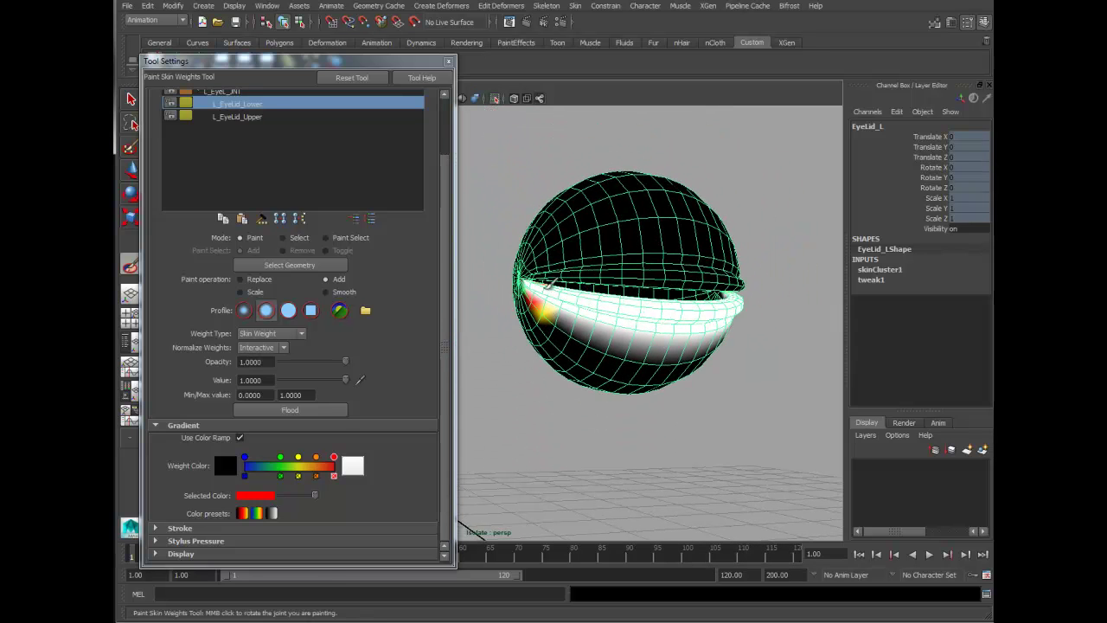
{"action": "left_click_drag", "start_coordinate": [679, 339], "coordinate": [723, 341], "text": "alt"}
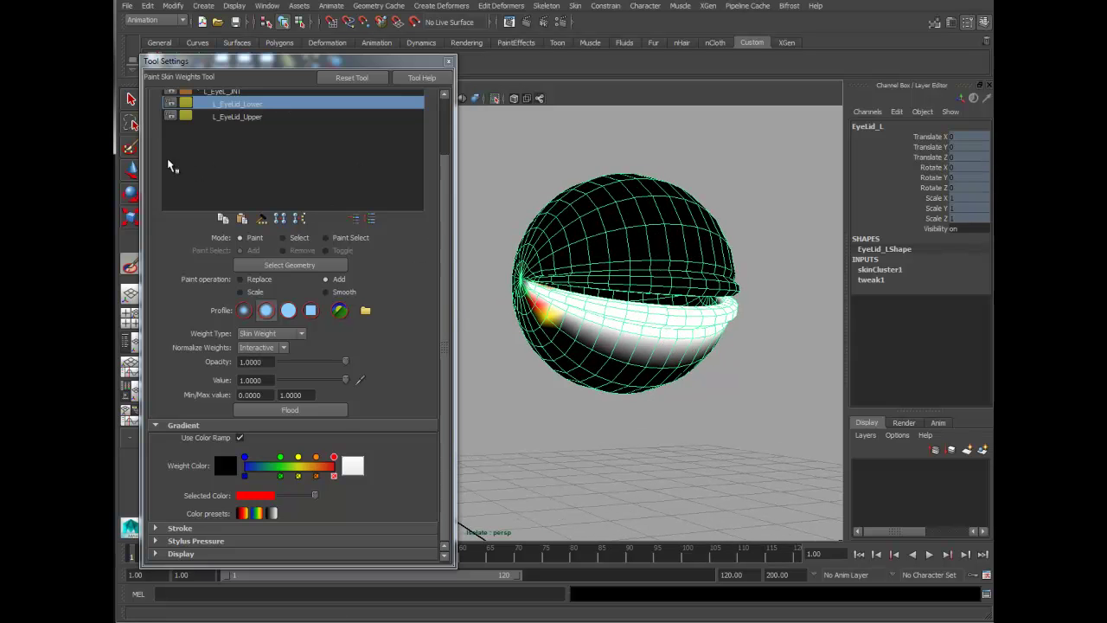
- Exit isolation and open the left eyelid by rotating L_EyeLid_Lower about 20.3 degrees in X and L_EyeLid_Upper upward
{"action": "left_click", "coordinate": [128, 195]}
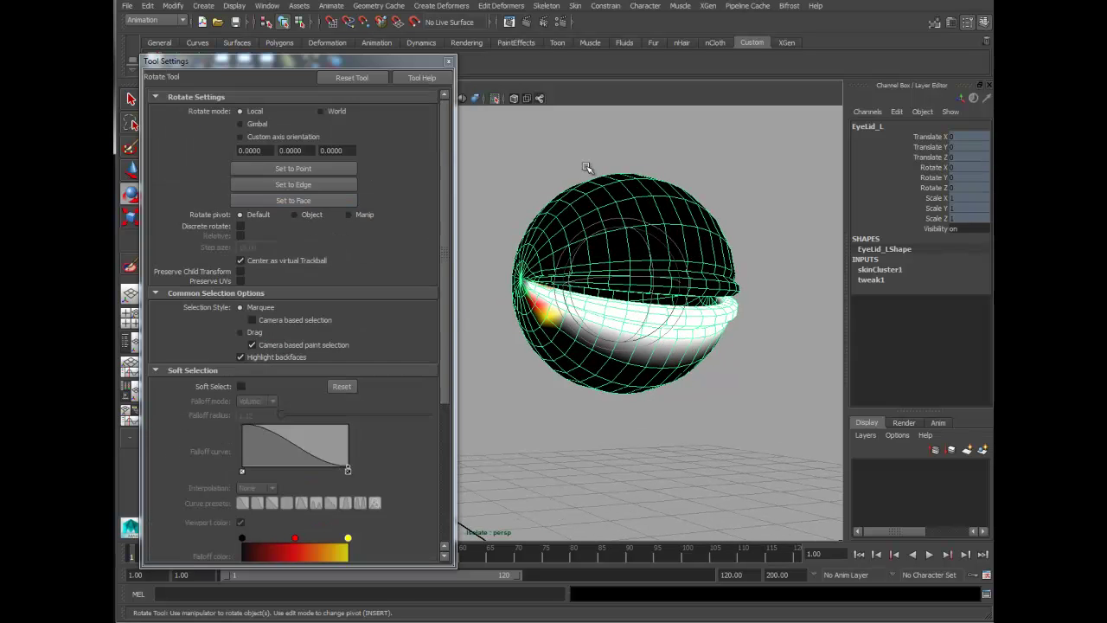
{"action": "left_click", "coordinate": [497, 97]}
{"action": "left_click_drag", "start_coordinate": [703, 313], "coordinate": [679, 366], "text": "alt"}
{"action": "left_click", "coordinate": [810, 205]}
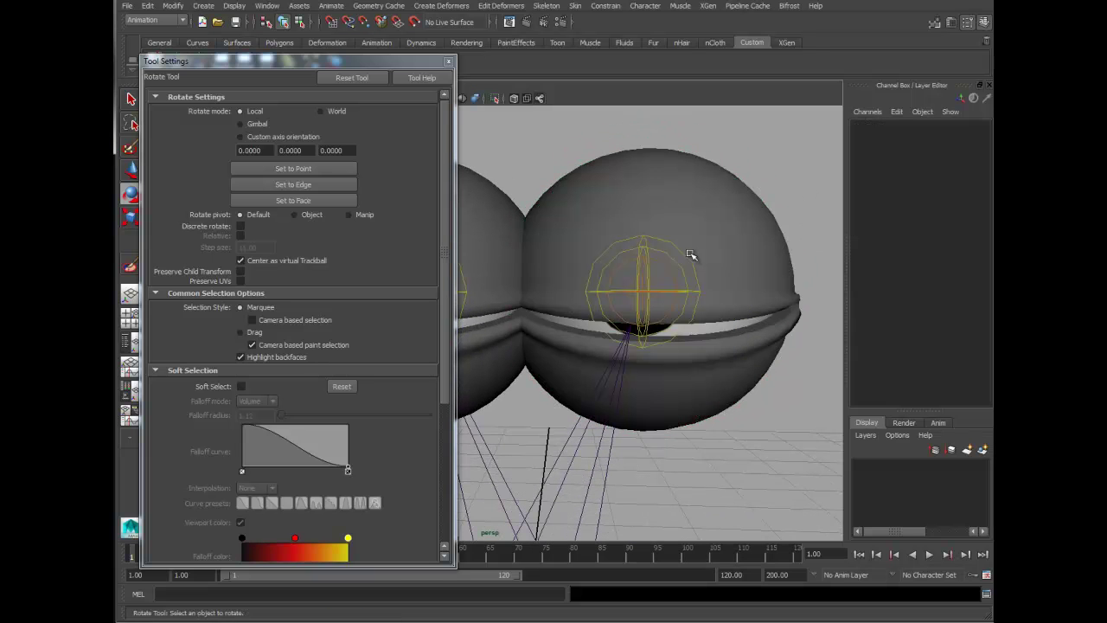
{"action": "left_click", "coordinate": [718, 359]}
{"action": "left_click_drag", "start_coordinate": [650, 260], "coordinate": [702, 313]}
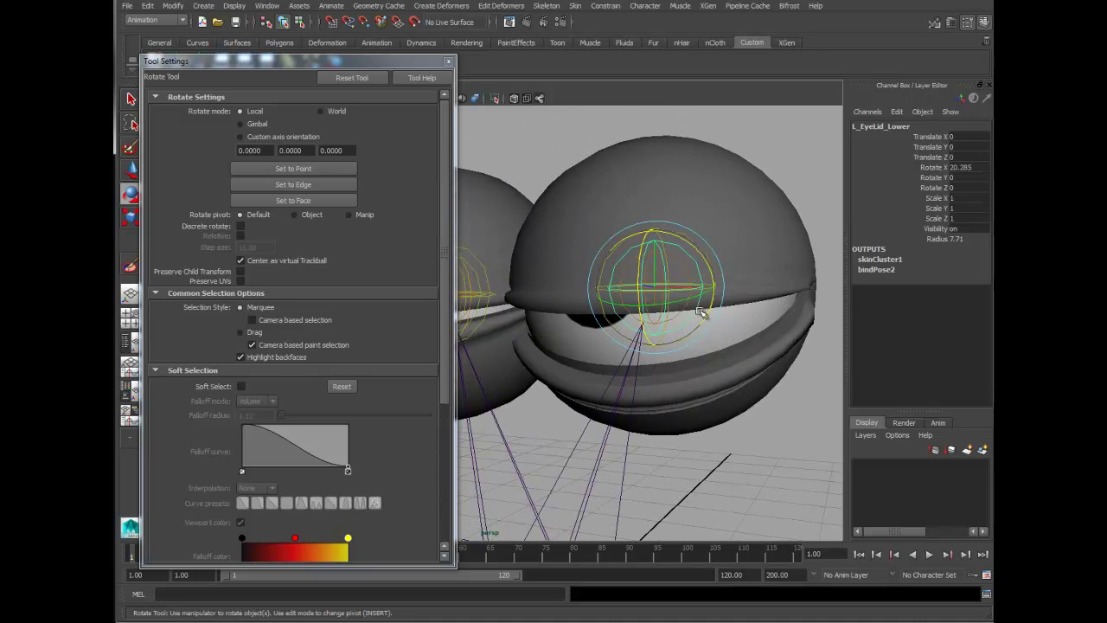
{"action": "left_click", "coordinate": [785, 167]}
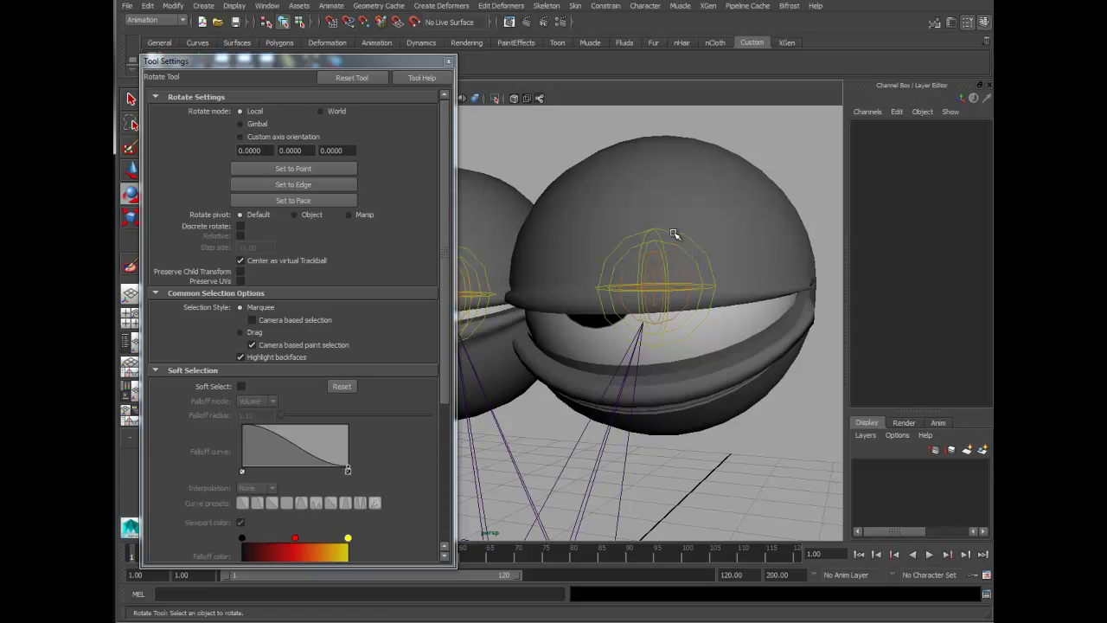
{"action": "left_click", "coordinate": [674, 234]}
{"action": "left_click_drag", "start_coordinate": [649, 265], "coordinate": [508, 254]}
- Resume Paint Skin Weights on EyeLid_L, isolated in the view, with L_EyeLid_Upper as the active influence
{"action": "left_click", "coordinate": [779, 186]}
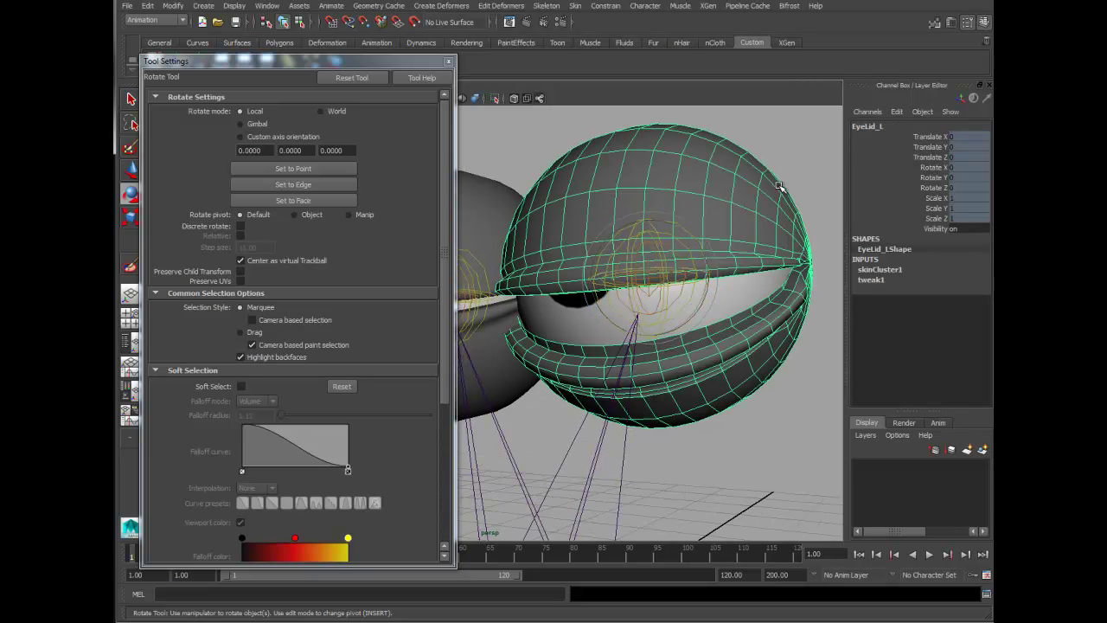
{"action": "left_click", "coordinate": [129, 269]}
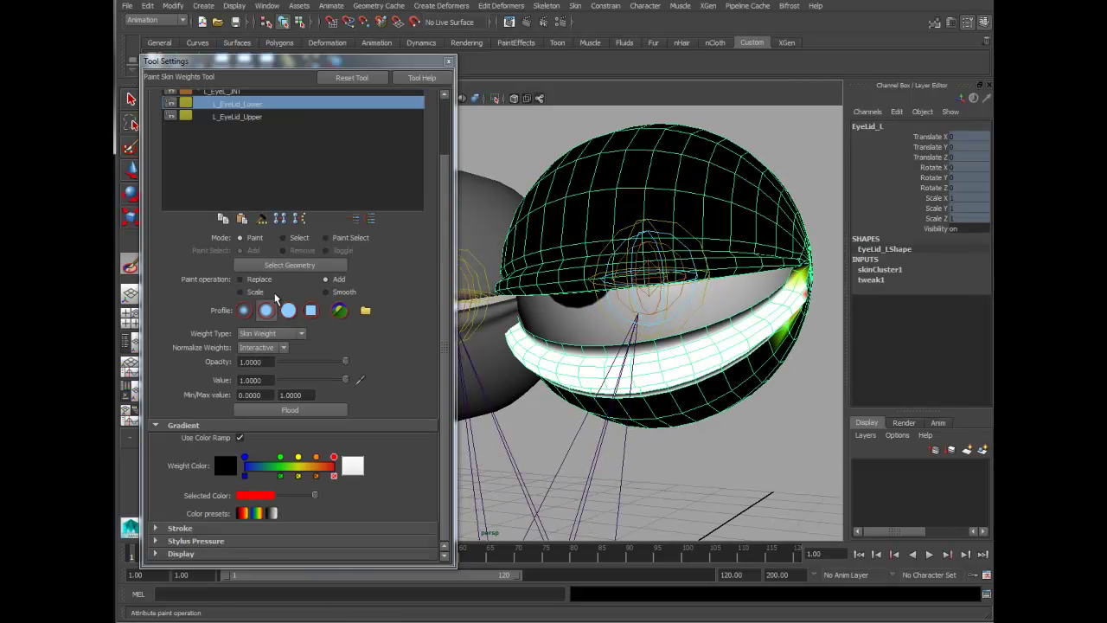
{"action": "left_click", "coordinate": [495, 99]}
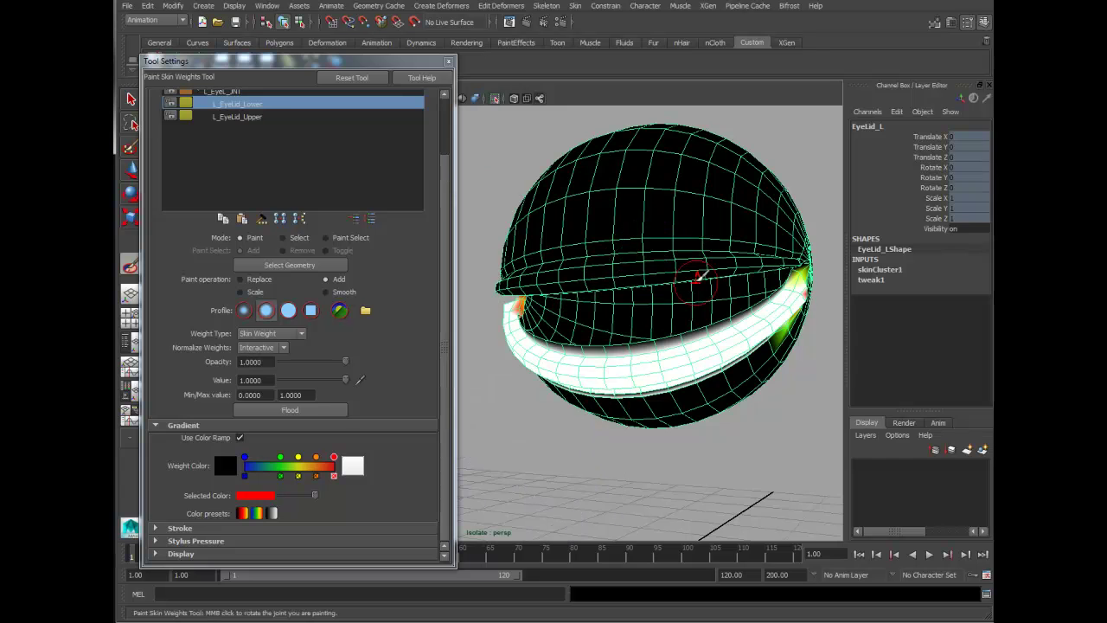
{"action": "left_click_drag", "start_coordinate": [692, 274], "coordinate": [671, 303], "text": "alt"}
{"action": "left_click", "coordinate": [247, 117]}
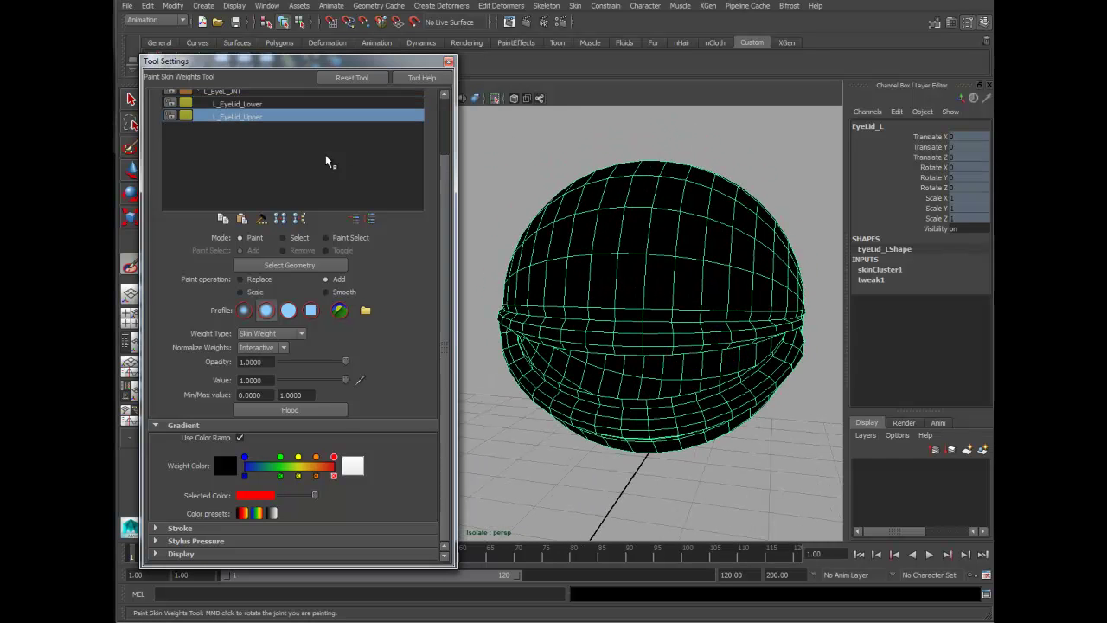
- Paint added L_EyeLid_Upper weight across the front rim of the upper lid and toward one corner
{"action": "mouse_move", "coordinate": [683, 353]}
{"action": "left_mouse_down", "text": "alt"}
{"action": "mouse_move", "coordinate": [697, 317]}
{"action": "mouse_move", "coordinate": [636, 346]}
{"action": "left_mouse_up", "text": "alt"}
{"action": "mouse_move", "coordinate": [729, 247]}
{"action": "left_mouse_down"}
{"action": "mouse_move", "coordinate": [657, 232]}
{"action": "mouse_move", "coordinate": [581, 253]}
{"action": "left_mouse_up"}
{"action": "mouse_move", "coordinate": [727, 246]}
{"action": "middle_mouse_down"}
{"action": "mouse_move", "coordinate": [736, 227]}
{"action": "mouse_move", "coordinate": [786, 234]}
{"action": "middle_mouse_up"}
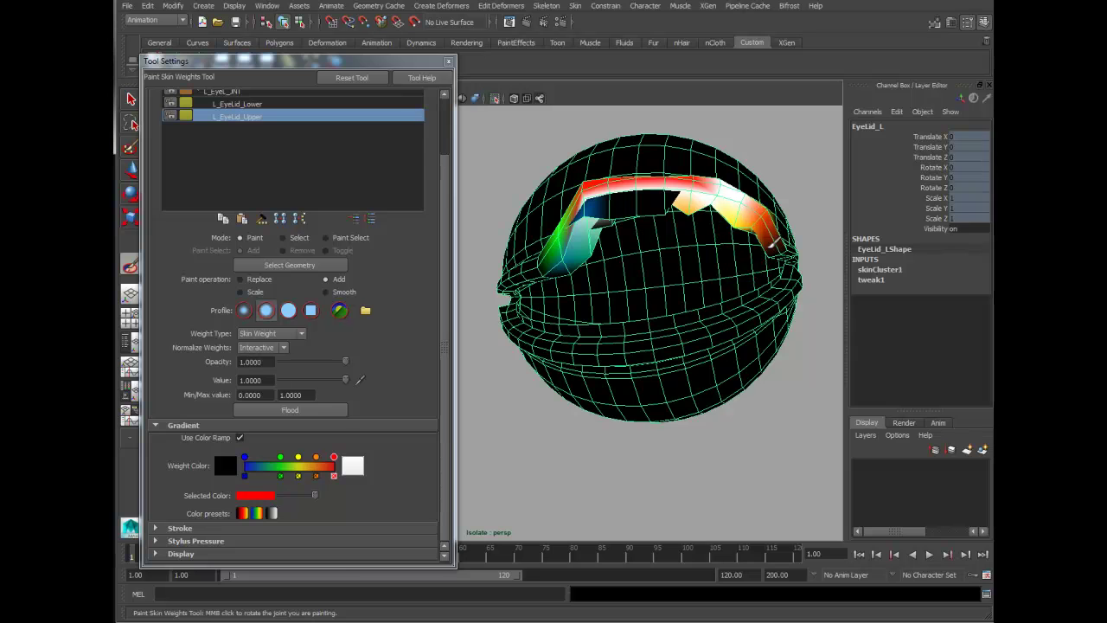
{"action": "mouse_move", "coordinate": [791, 235]}
{"action": "left_mouse_down", "text": "alt"}
{"action": "mouse_move", "coordinate": [742, 221]}
{"action": "mouse_move", "coordinate": [678, 180]}
{"action": "mouse_move", "coordinate": [733, 206]}
{"action": "left_mouse_up", "text": "alt"}
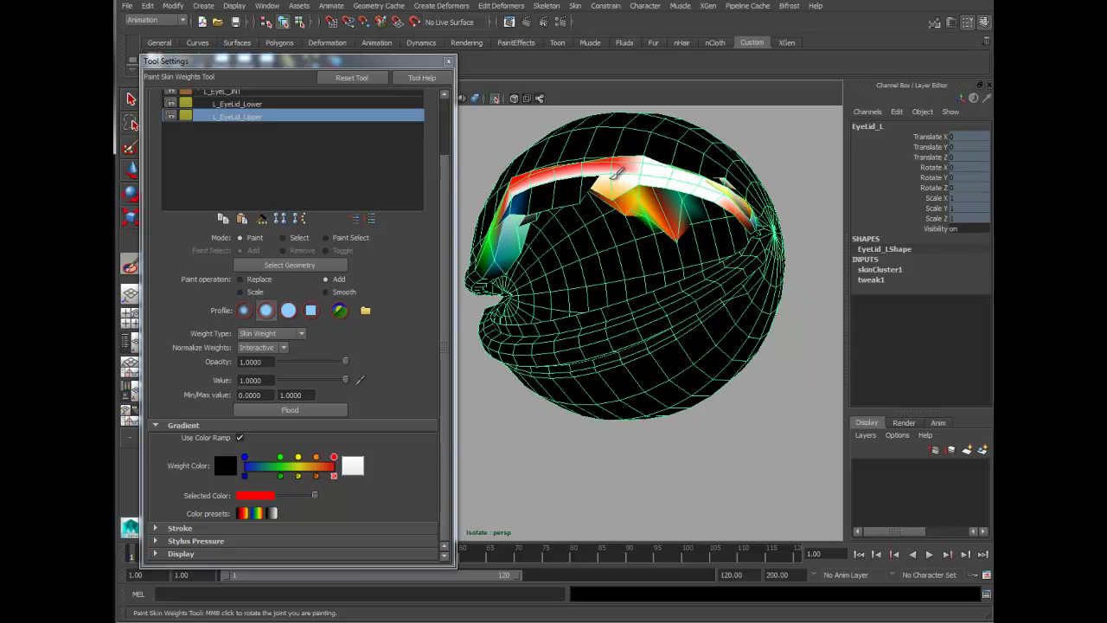
{"action": "mouse_move", "coordinate": [616, 172]}
{"action": "left_mouse_down", "text": "alt"}
{"action": "mouse_move", "coordinate": [667, 178]}
{"action": "mouse_move", "coordinate": [669, 228]}
{"action": "mouse_move", "coordinate": [709, 206]}
{"action": "mouse_move", "coordinate": [692, 263]}
{"action": "left_mouse_up", "text": "alt"}
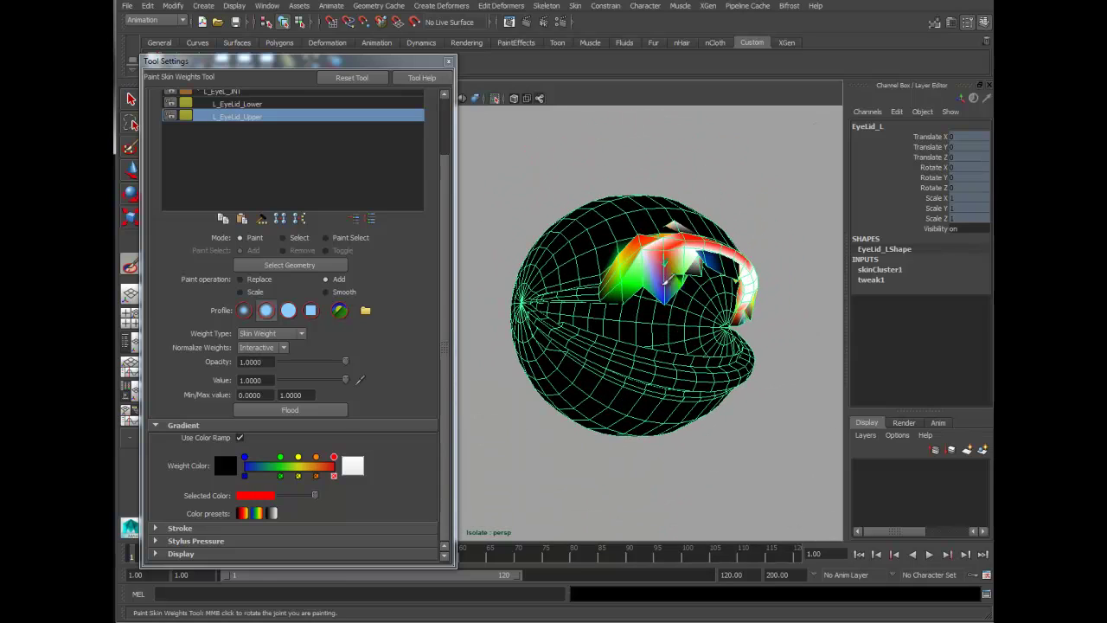
- Extend the L_EyeLid_Upper weights along the upper rim to the opposite corner, filling gaps in the band
{"action": "mouse_move", "coordinate": [578, 286]}
{"action": "left_mouse_down"}
{"action": "mouse_move", "coordinate": [544, 278]}
{"action": "mouse_move", "coordinate": [557, 290]}
{"action": "mouse_move", "coordinate": [620, 259]}
{"action": "left_mouse_up"}
{"action": "scroll", "coordinate": [605, 277], "scroll_direction": "up", "scroll_amount": 3}
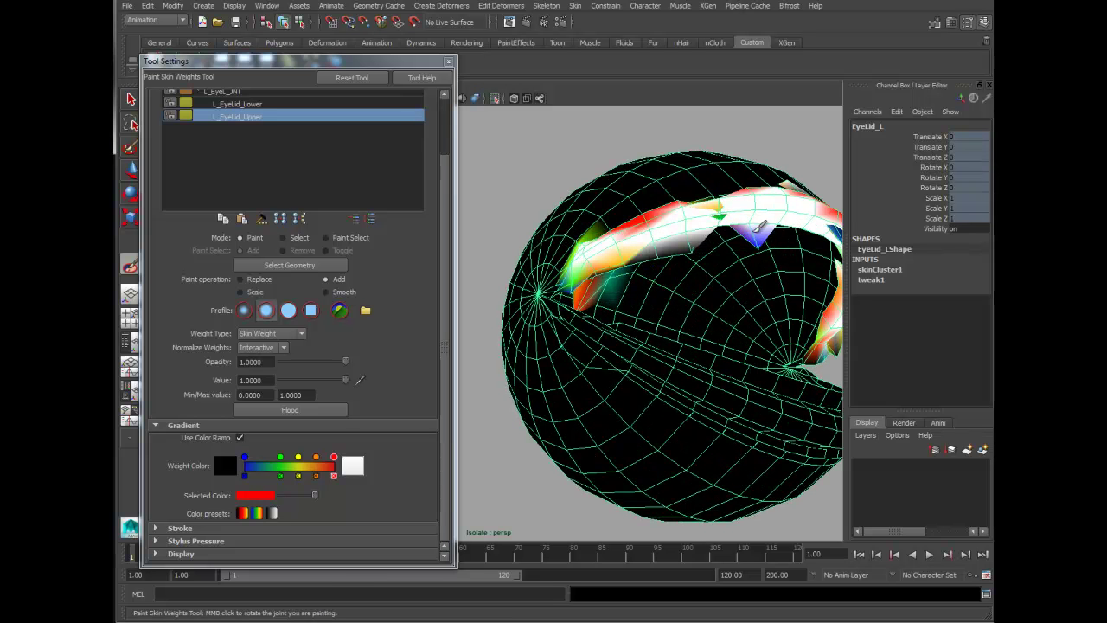
{"action": "mouse_move", "coordinate": [758, 226]}
{"action": "left_mouse_down"}
{"action": "mouse_move", "coordinate": [699, 229]}
{"action": "mouse_move", "coordinate": [701, 242]}
{"action": "mouse_move", "coordinate": [647, 275]}
{"action": "mouse_move", "coordinate": [665, 264]}
{"action": "left_mouse_up"}
{"action": "mouse_move", "coordinate": [717, 240]}
{"action": "left_mouse_down", "text": "alt"}
{"action": "mouse_move", "coordinate": [776, 239]}
{"action": "mouse_move", "coordinate": [743, 229]}
{"action": "mouse_move", "coordinate": [722, 248]}
{"action": "left_mouse_up", "text": "alt"}
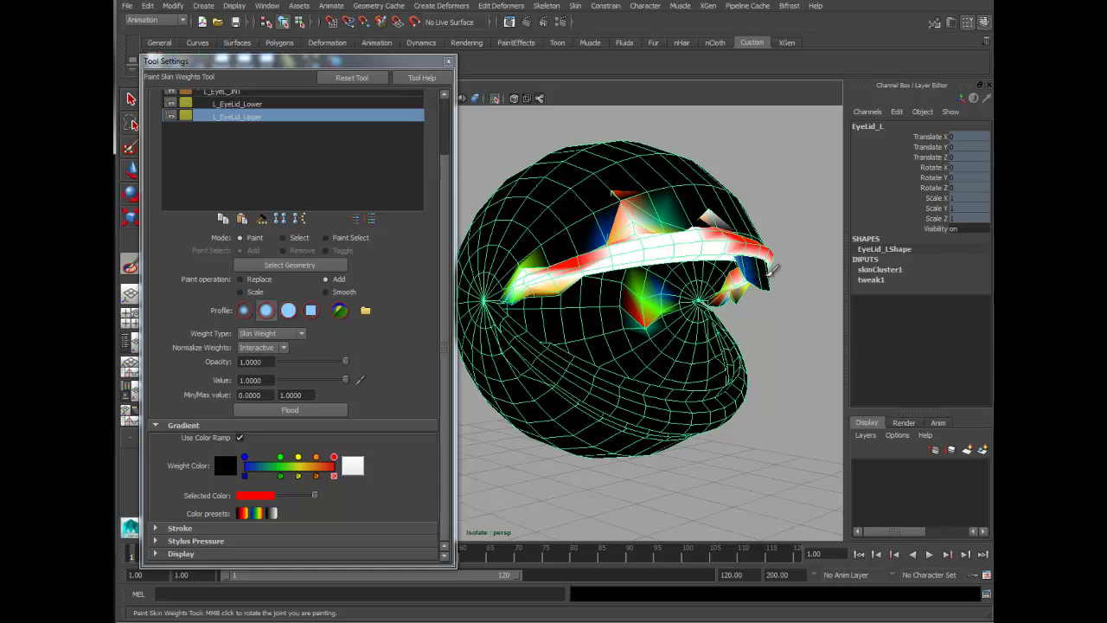
{"action": "mouse_move", "coordinate": [781, 278]}
{"action": "left_mouse_down", "text": "alt"}
{"action": "mouse_move", "coordinate": [747, 228]}
{"action": "mouse_move", "coordinate": [768, 304]}
{"action": "mouse_move", "coordinate": [724, 297]}
{"action": "mouse_move", "coordinate": [628, 185]}
{"action": "mouse_move", "coordinate": [614, 326]}
{"action": "left_mouse_up", "text": "alt"}
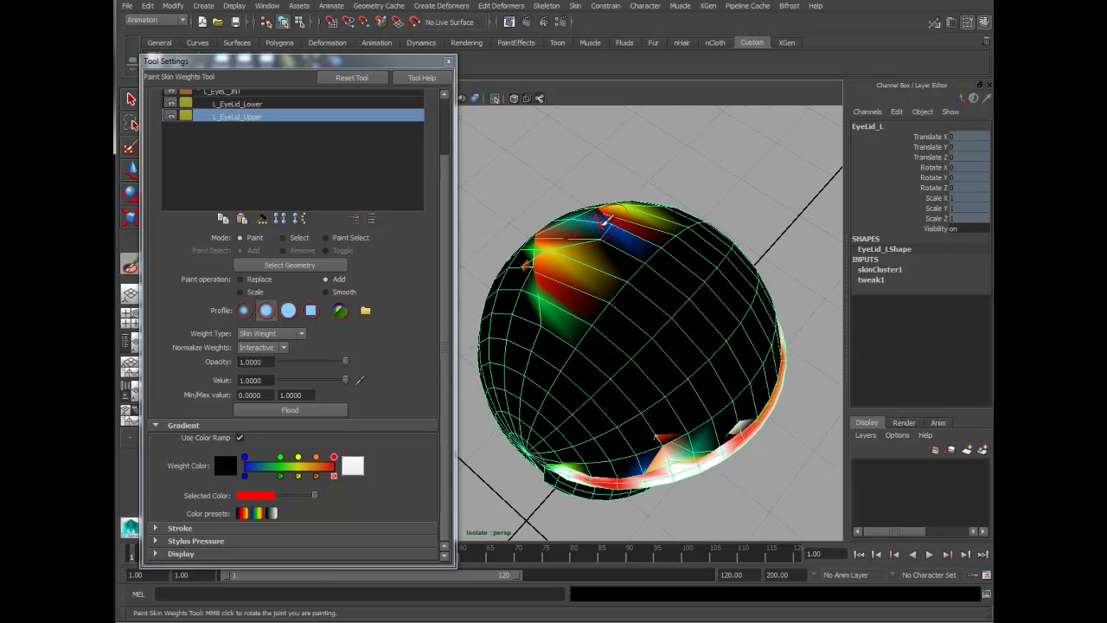
- Switch to the L_EyeL_JNT influence and paint over the stray upper-lid weights on the back of EyeLid_L
{"action": "left_click", "coordinate": [230, 92]}
{"action": "scroll", "coordinate": [439, 175], "scroll_direction": "up", "scroll_amount": 3}
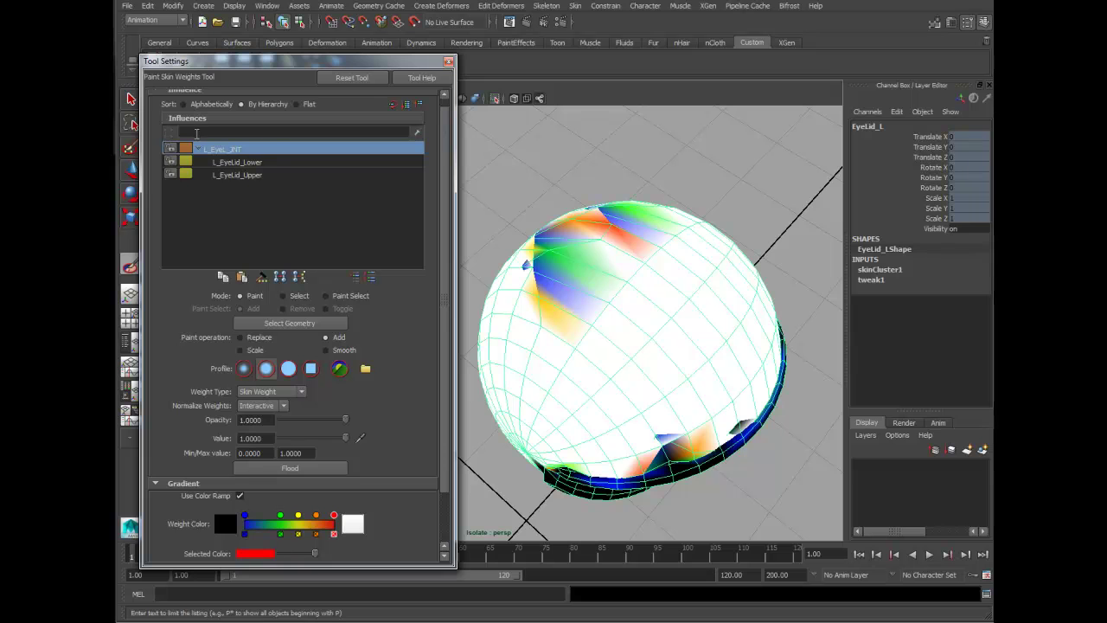
{"action": "mouse_move", "coordinate": [615, 340]}
{"action": "left_mouse_down", "text": "alt"}
{"action": "mouse_move", "coordinate": [562, 292]}
{"action": "mouse_move", "coordinate": [545, 220]}
{"action": "mouse_move", "coordinate": [562, 260]}
{"action": "mouse_move", "coordinate": [550, 227]}
{"action": "mouse_move", "coordinate": [597, 169]}
{"action": "mouse_move", "coordinate": [642, 147]}
{"action": "left_mouse_up", "text": "alt"}
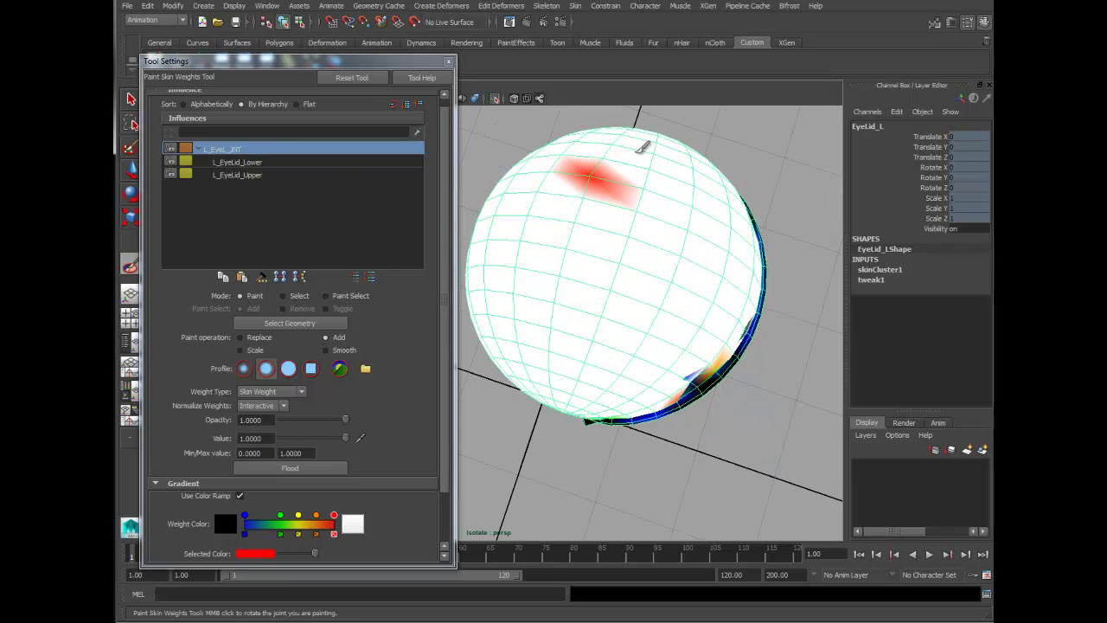
{"action": "mouse_move", "coordinate": [594, 183]}
{"action": "left_mouse_down"}
{"action": "mouse_move", "coordinate": [677, 277]}
{"action": "mouse_move", "coordinate": [719, 415]}
{"action": "mouse_move", "coordinate": [667, 371]}
{"action": "left_mouse_up"}
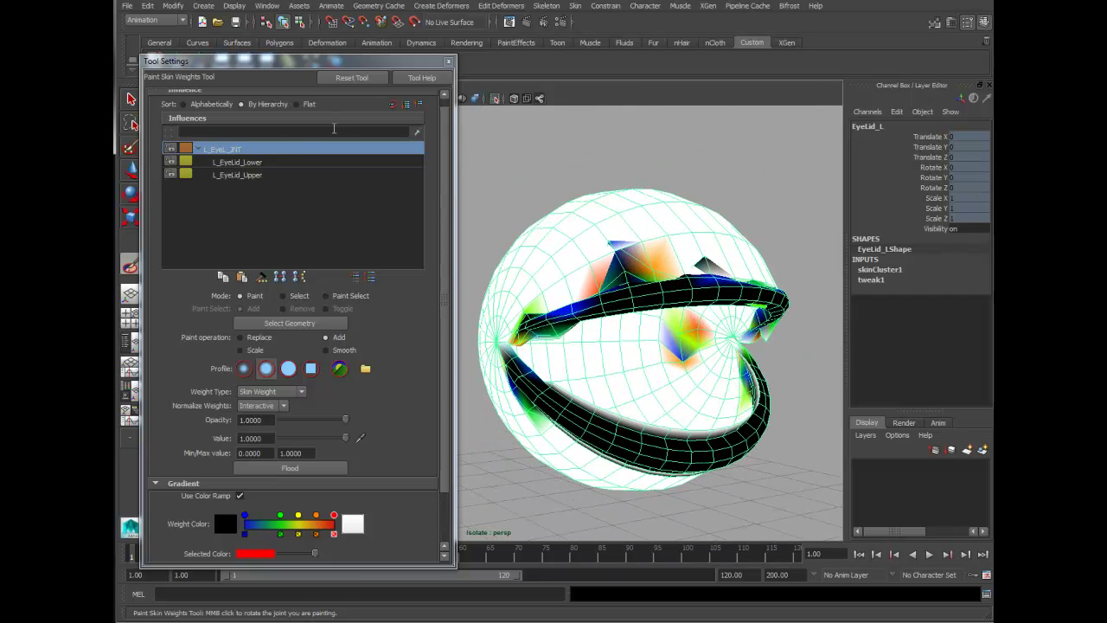
- Exit isolation, test the painted upper lid by rotating L_EyeLid_Upper to about -6.6 in X, and close the tool settings
{"action": "left_click", "coordinate": [130, 192]}
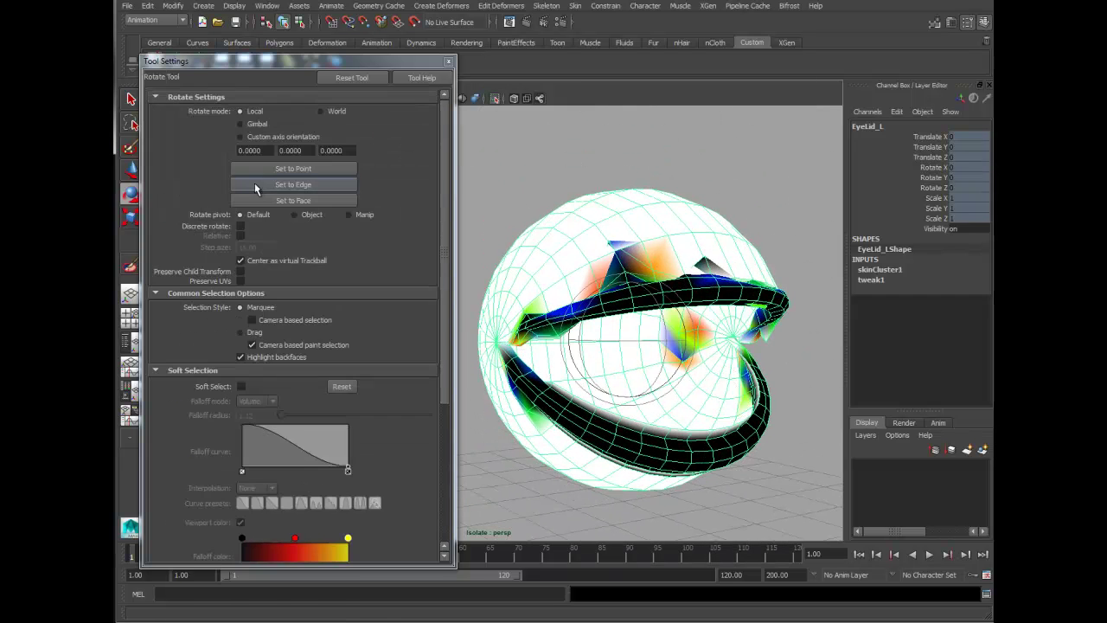
{"action": "left_click", "coordinate": [495, 97]}
{"action": "left_click", "coordinate": [772, 202]}
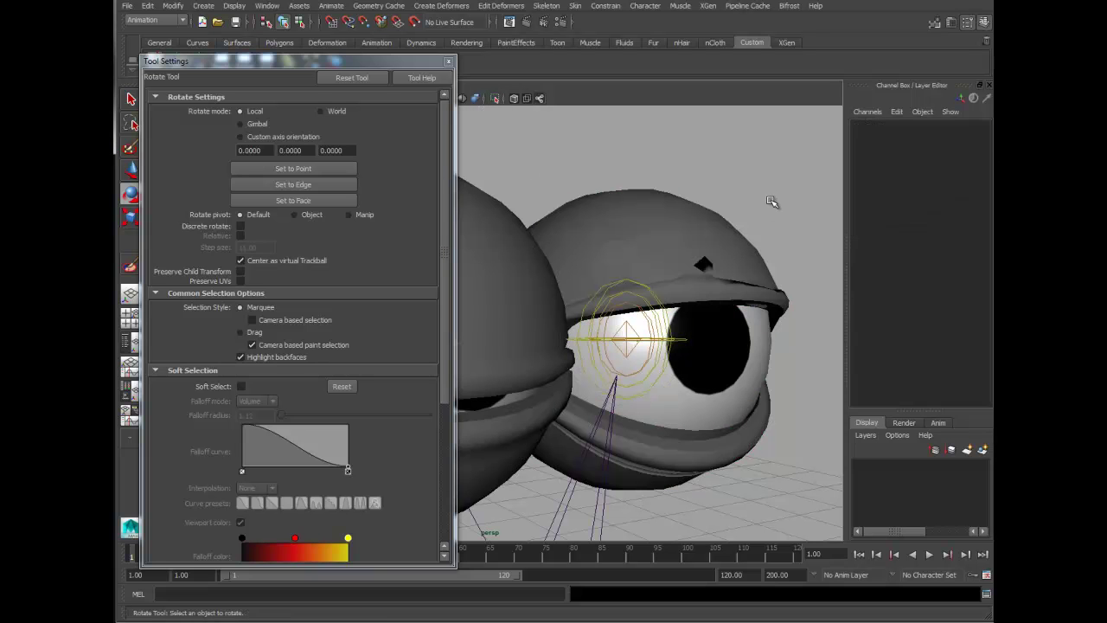
{"action": "left_click", "coordinate": [648, 291]}
{"action": "mouse_move", "coordinate": [657, 301]}
{"action": "left_mouse_down"}
{"action": "mouse_move", "coordinate": [655, 318]}
{"action": "mouse_move", "coordinate": [653, 305]}
{"action": "left_mouse_up"}
{"action": "left_click", "coordinate": [448, 61]}
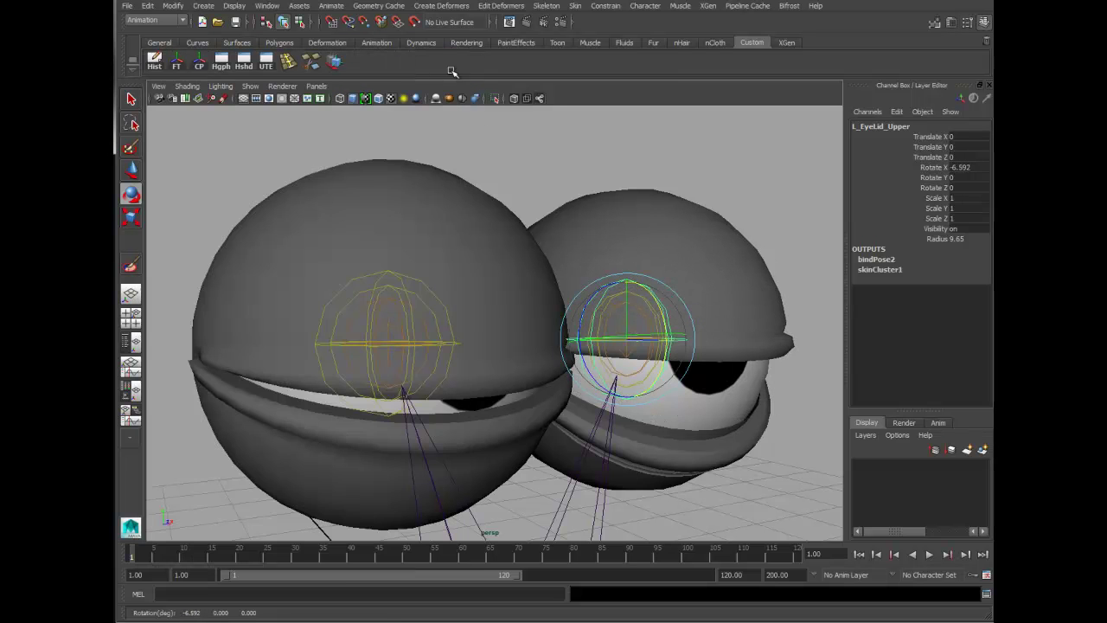
{"action": "middle_click_drag", "start_coordinate": [610, 346], "coordinate": [566, 318], "text": "alt"}
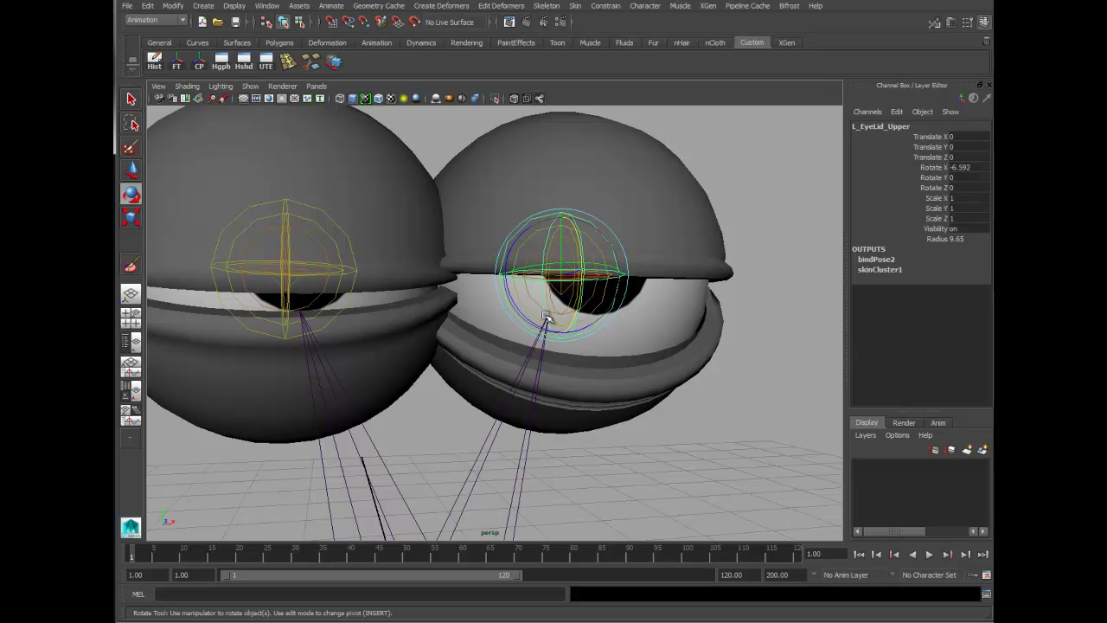
- Reset Rotate X to 0 on both L_EyeLid_Upper and L_EyeLid_Lower
{"action": "left_click", "coordinate": [961, 167]}
{"action": "type", "text": "0"}
{"action": "key", "text": "Return"}
{"action": "key", "text": "Right"}
{"action": "left_click", "coordinate": [963, 169]}
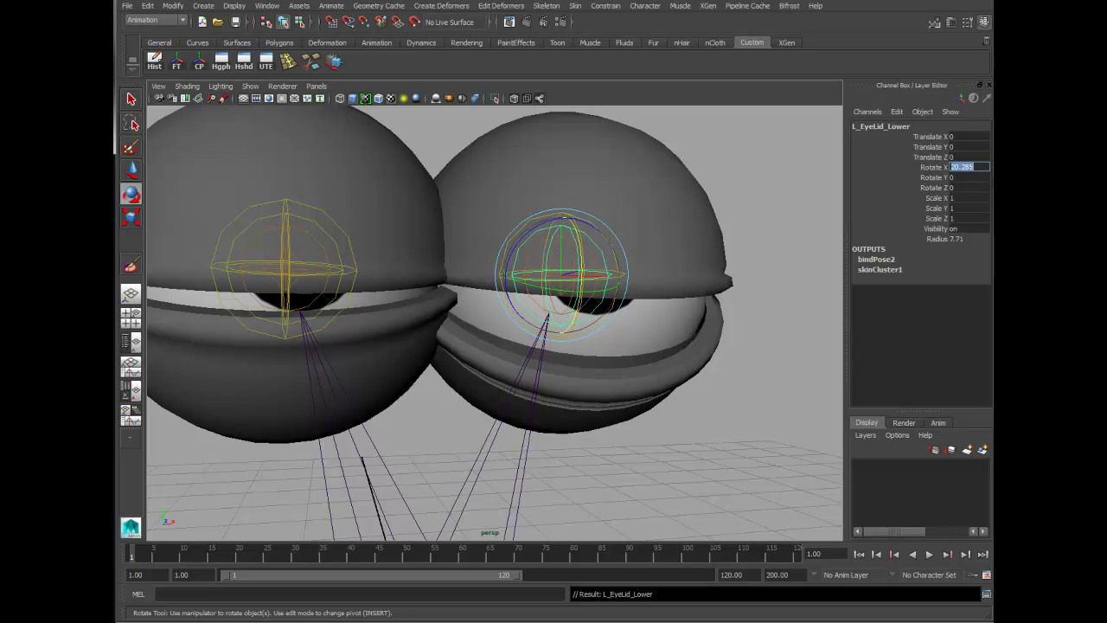
{"action": "type", "text": "0"}
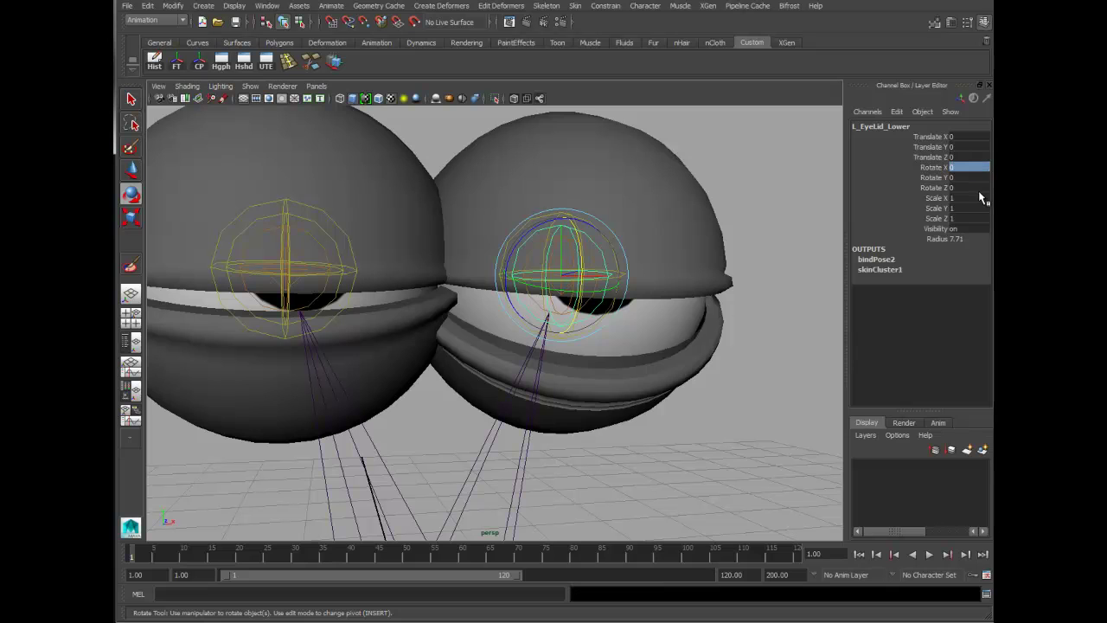
{"action": "key", "text": "Return"}
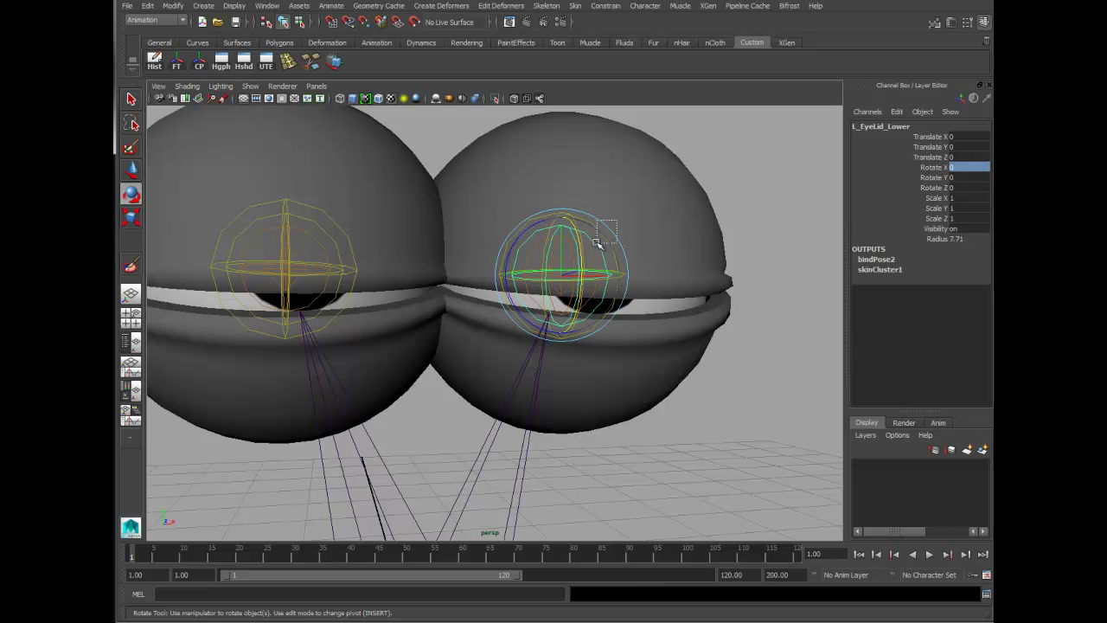
- Select the L_EyeLid_Upper and L_EyeLid_Lower joints and key their Rotate X at 0 on frame 1
{"action": "key", "text": "Left"}
{"action": "left_click_drag", "start_coordinate": [626, 218], "coordinate": [595, 256]}
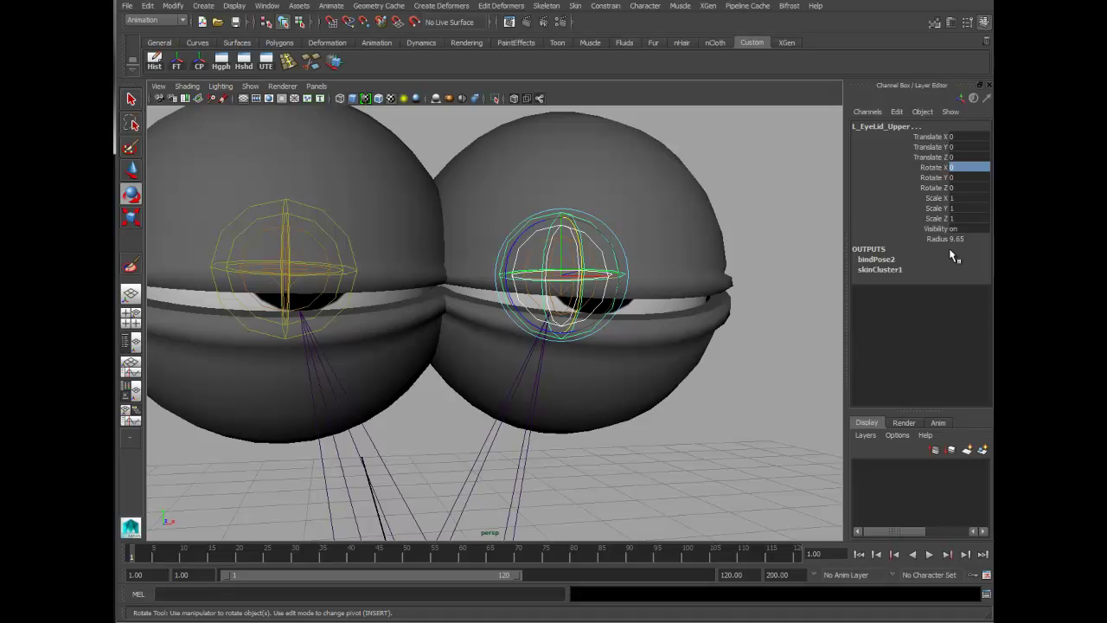
{"action": "left_click", "coordinate": [932, 167]}
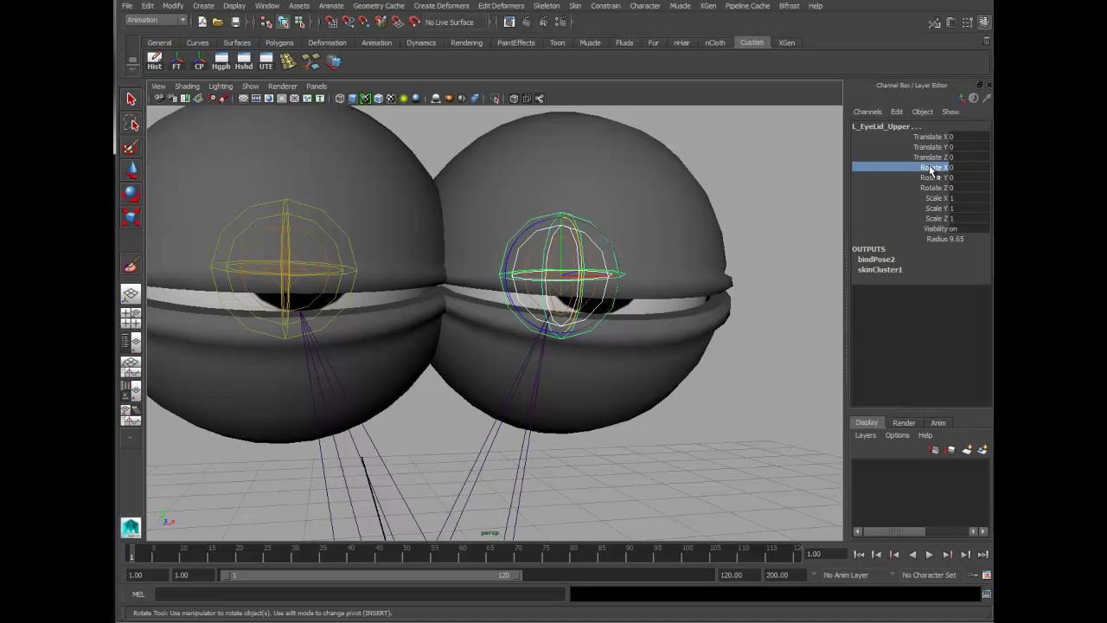
{"action": "right_click", "coordinate": [932, 167]}
{"action": "left_click", "coordinate": [964, 186]}
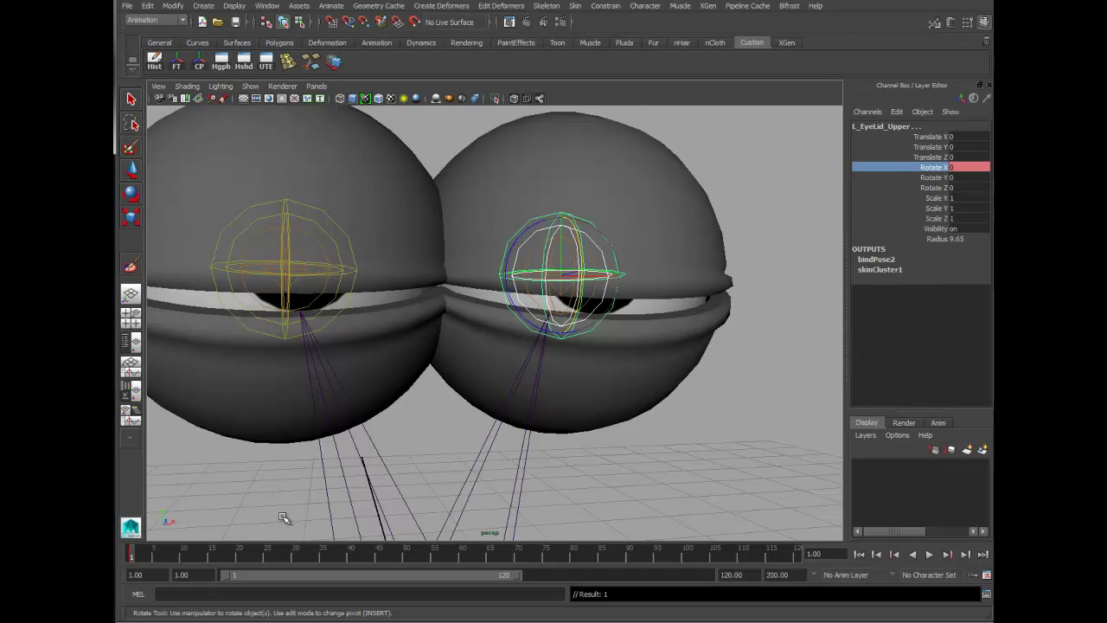
- At frame 30, rotate L_EyeLid_Upper open to about -74.7 in X and key all its channels
{"action": "left_click_drag", "start_coordinate": [209, 550], "coordinate": [295, 551]}
{"action": "left_click", "coordinate": [761, 204]}
{"action": "left_click", "coordinate": [594, 248]}
{"action": "left_click_drag", "start_coordinate": [581, 251], "coordinate": [602, 264]}
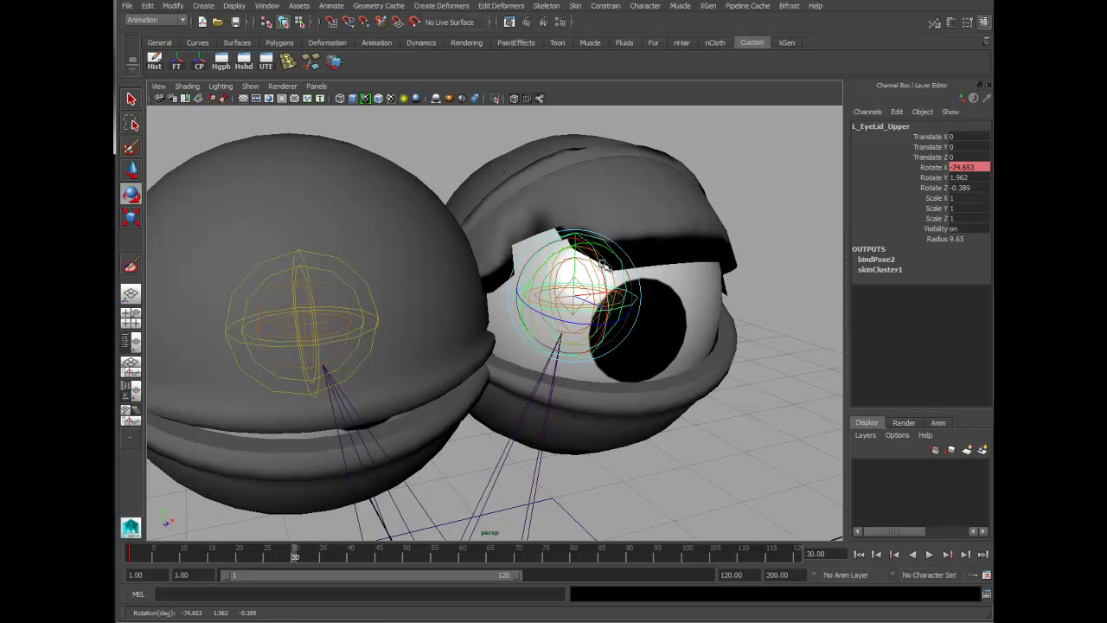
{"action": "left_click_drag", "start_coordinate": [669, 340], "coordinate": [608, 371], "text": "alt"}
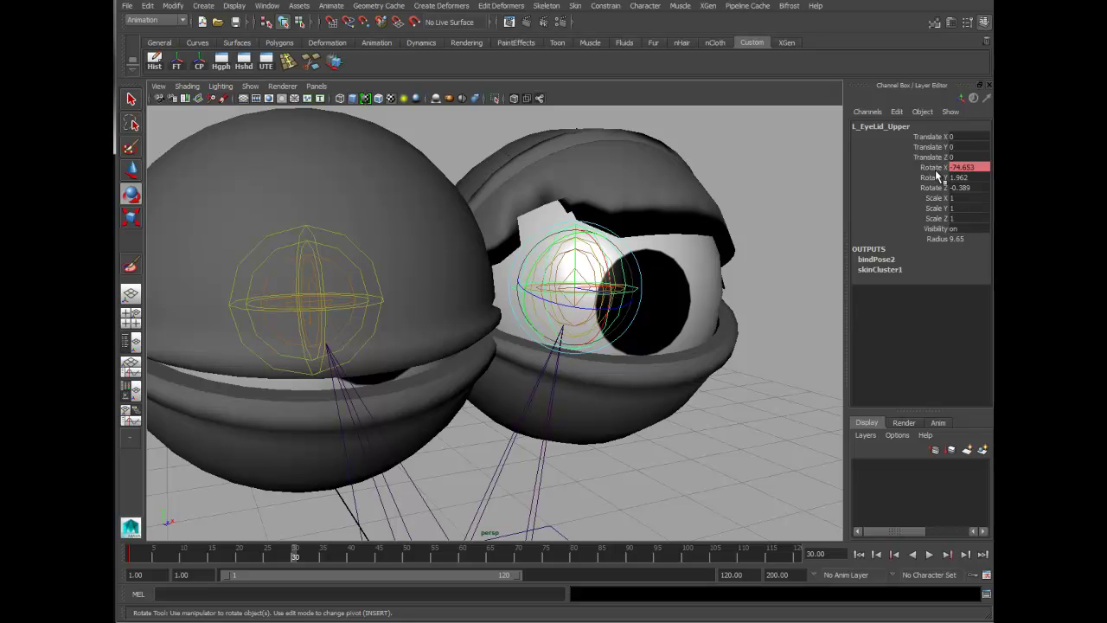
{"action": "key", "text": "s"}
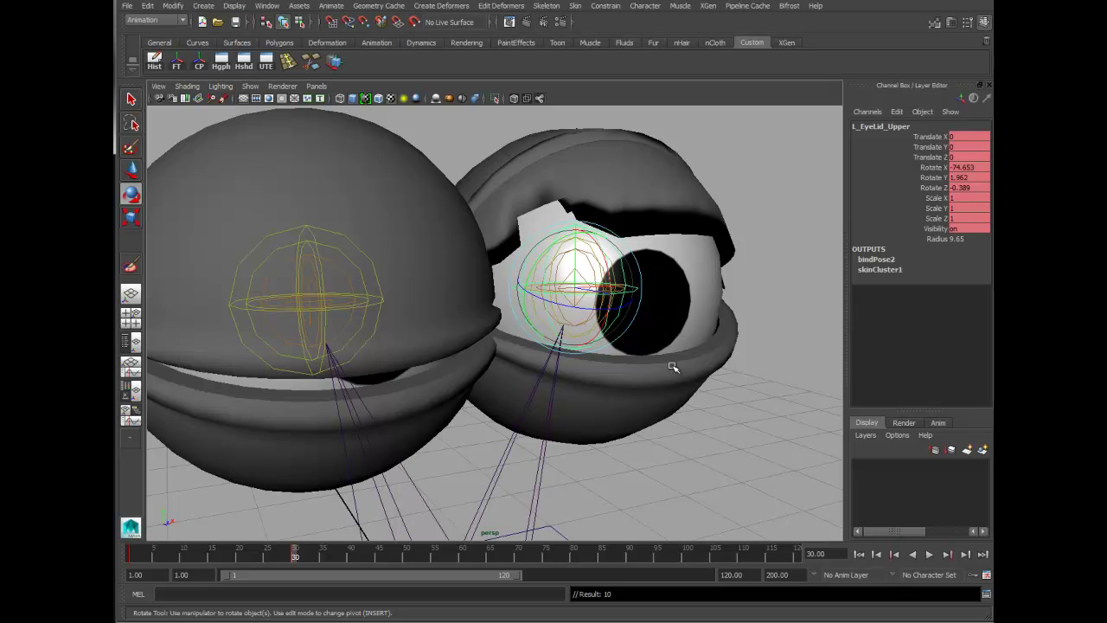
- Rotate L_EyeLid_Lower open to about 36.3 in X at frame 30 and key all its channels
{"action": "key", "text": "Right"}
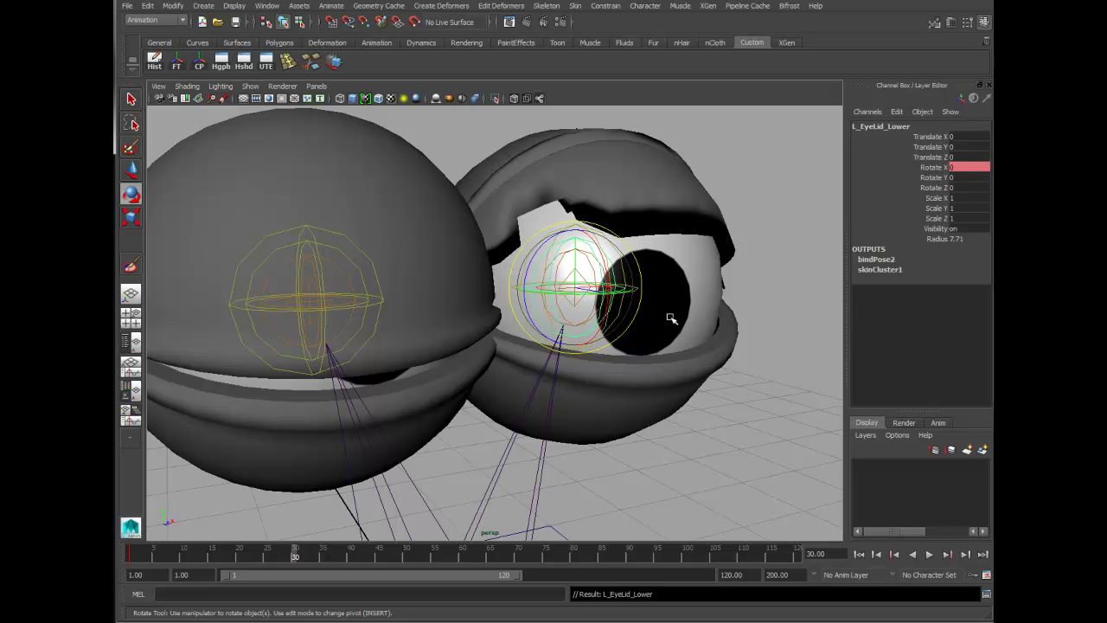
{"action": "left_click", "coordinate": [938, 168]}
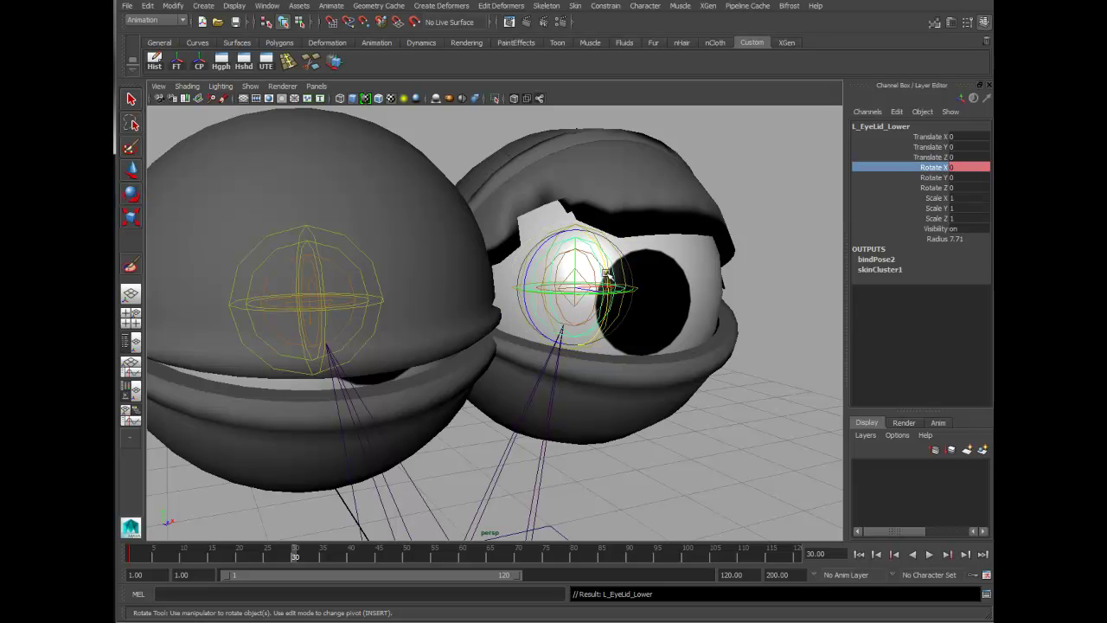
{"action": "middle_click_drag", "start_coordinate": [608, 270], "coordinate": [601, 313]}
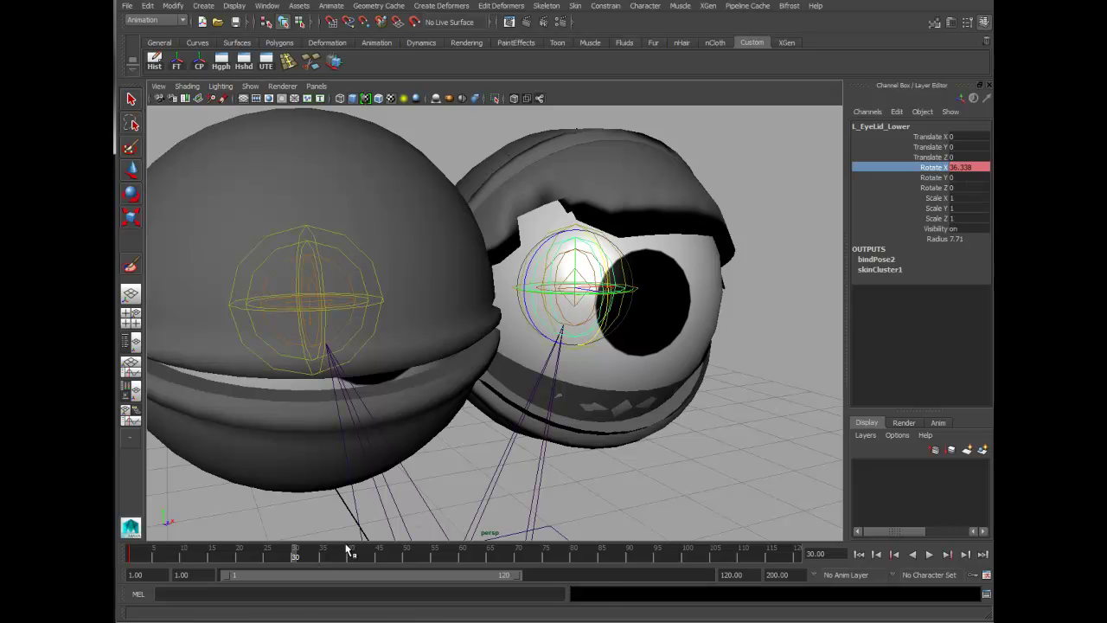
{"action": "key", "text": "s"}
- Play back the eyelid opening animation, stop at frame 17 and examine the lid deformation from several angles
{"action": "key", "text": "alt+v"}
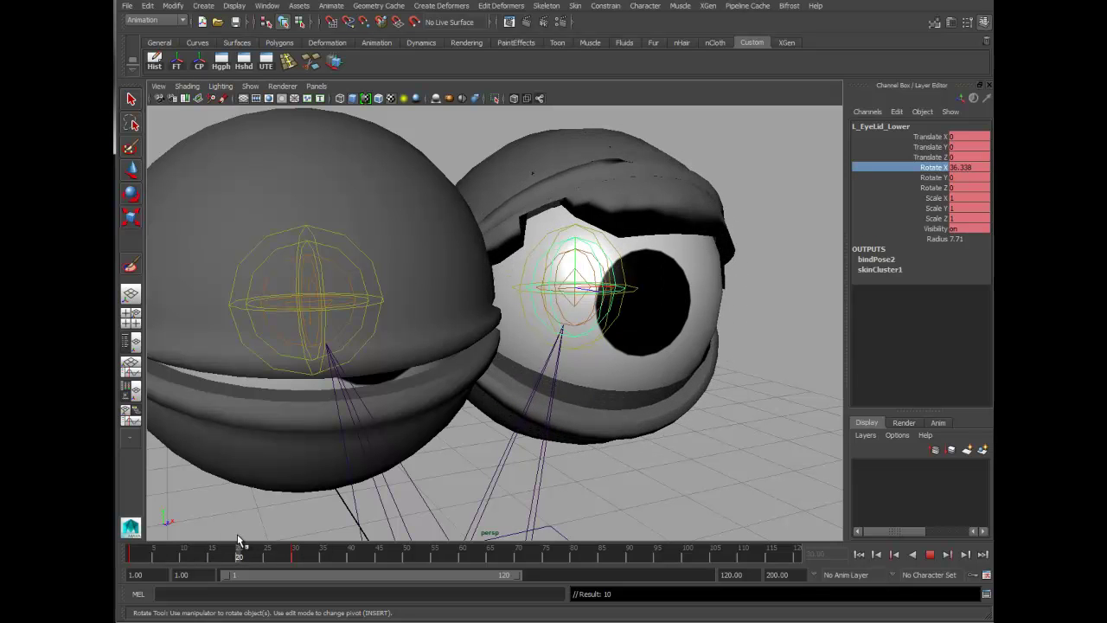
{"action": "key", "text": "Escape"}
{"action": "left_click_drag", "start_coordinate": [570, 372], "coordinate": [587, 228], "text": "alt"}
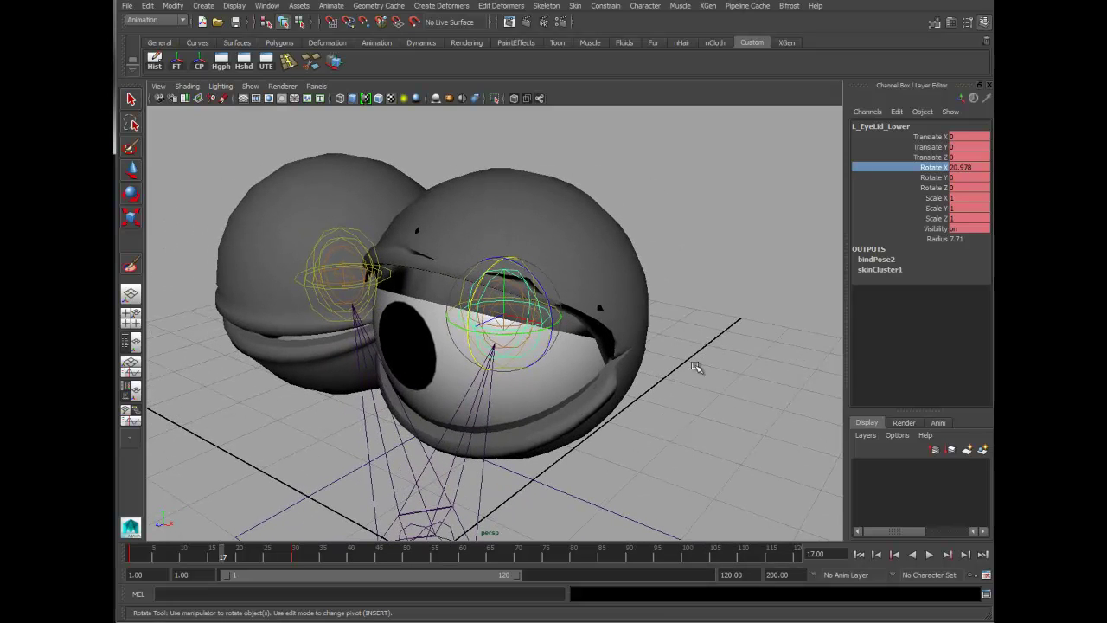
{"action": "right_click_drag", "start_coordinate": [658, 239], "coordinate": [514, 156], "text": "alt"}
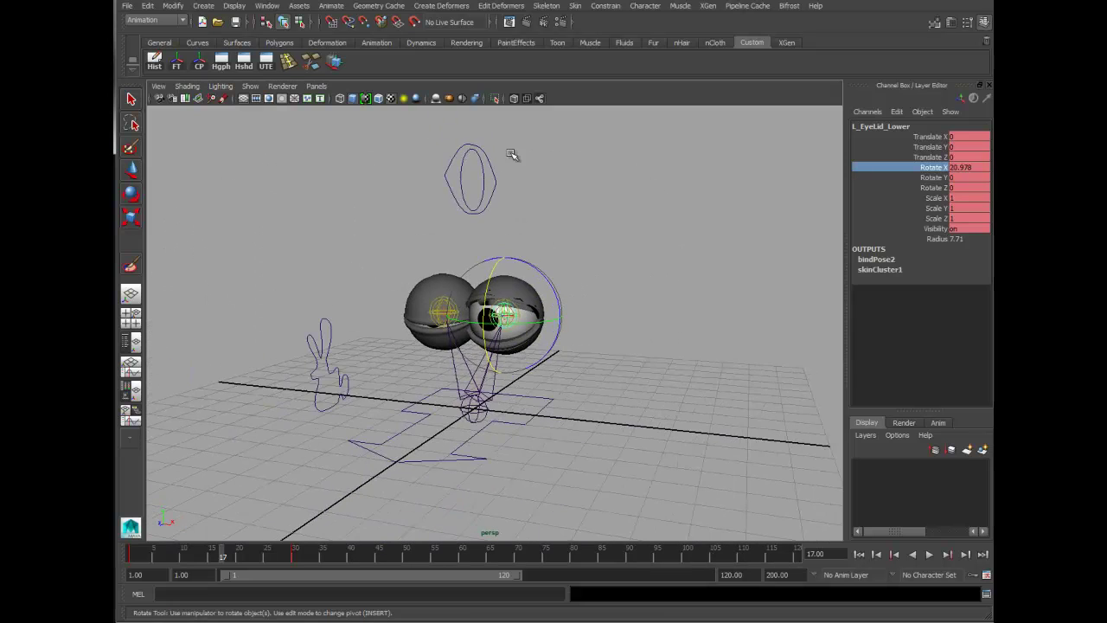
{"action": "right_click_drag", "start_coordinate": [588, 316], "coordinate": [741, 345], "text": "alt"}
{"action": "left_click_drag", "start_coordinate": [741, 346], "coordinate": [547, 340], "text": "alt"}
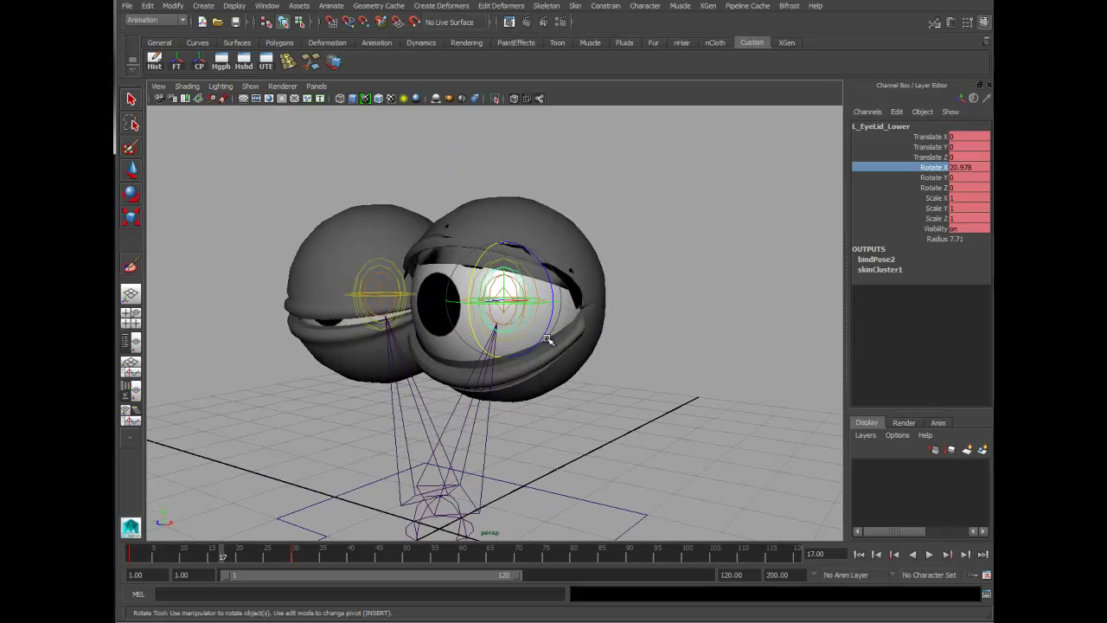